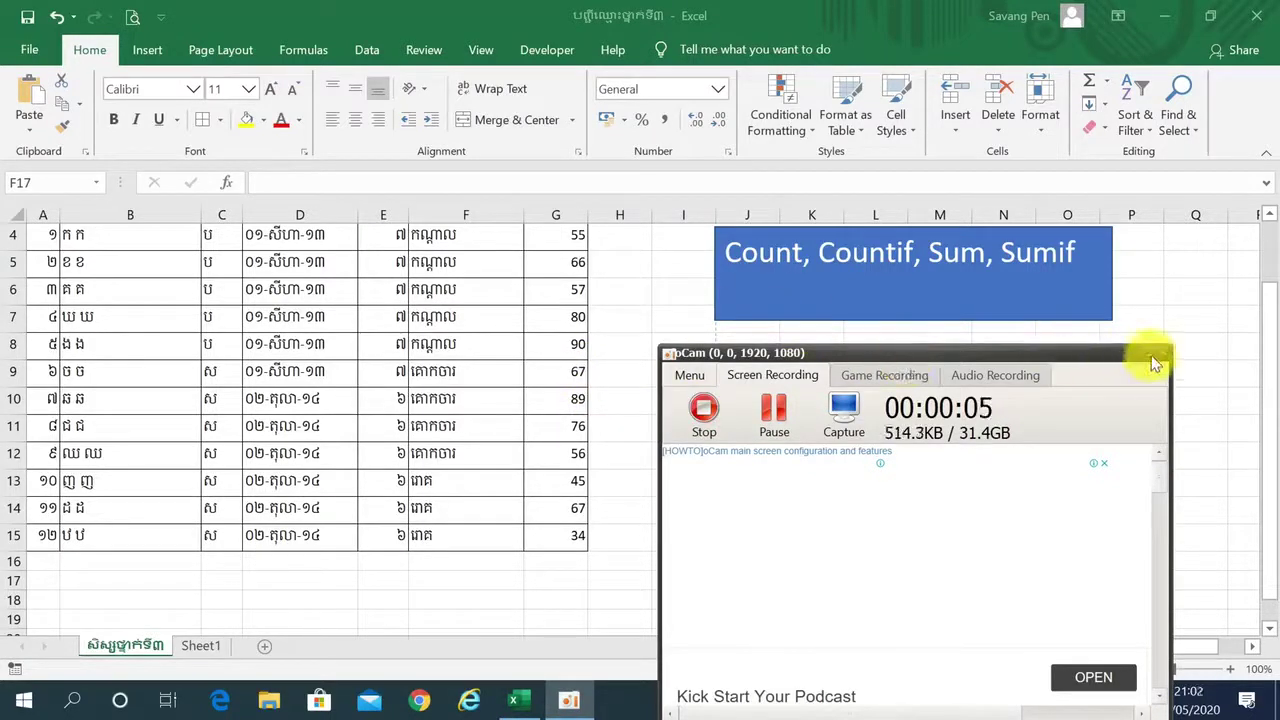
- Minimize the oCam recorder window to reveal the student table and title box
{"action": "left_click", "coordinate": [1152, 357]}
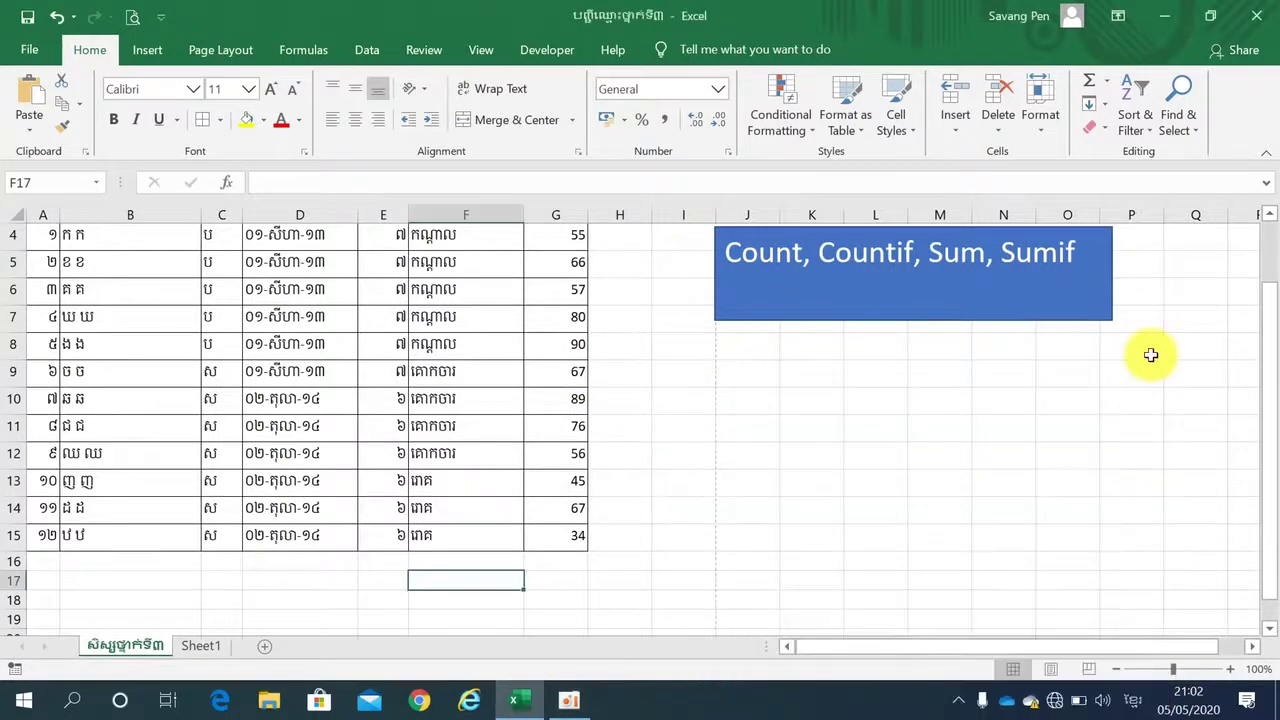
{"action": "left_click", "coordinate": [982, 366]}
{"action": "scroll", "coordinate": [982, 366], "scroll_direction": "up", "scroll_amount": 1}
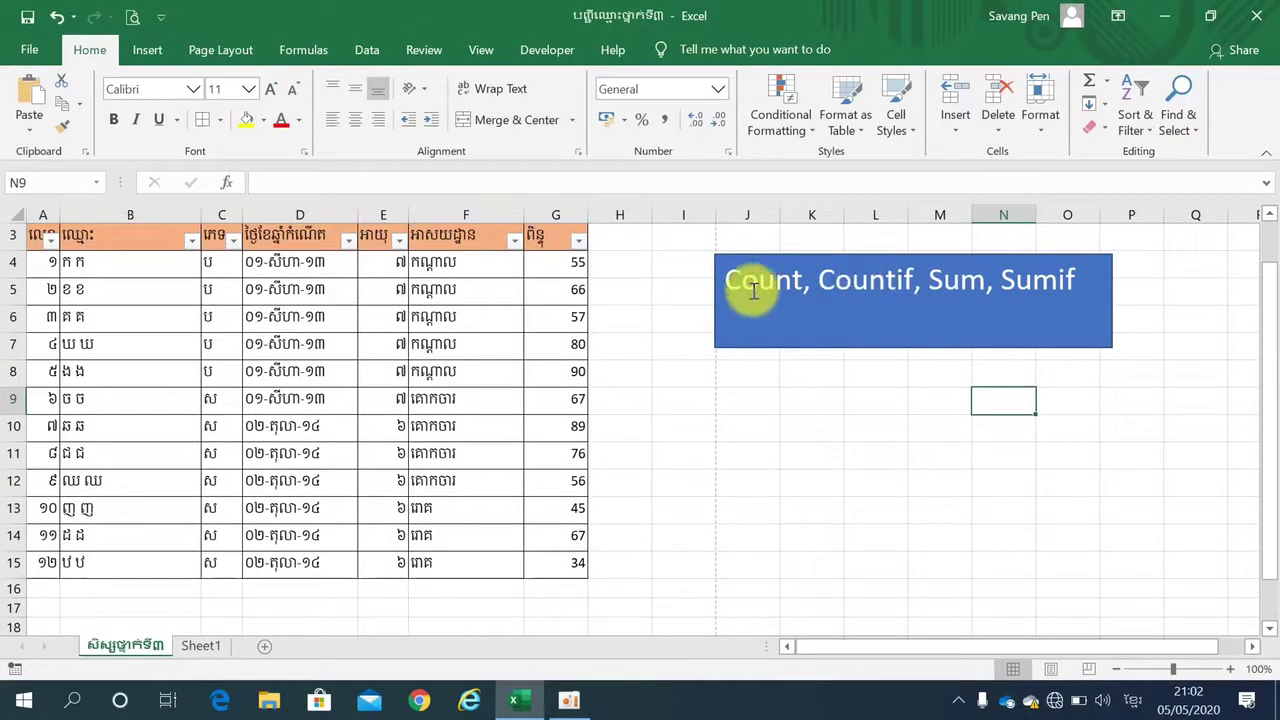
{"action": "left_click", "coordinate": [899, 408]}
{"action": "scroll", "coordinate": [900, 414], "scroll_direction": "up", "scroll_amount": 1}
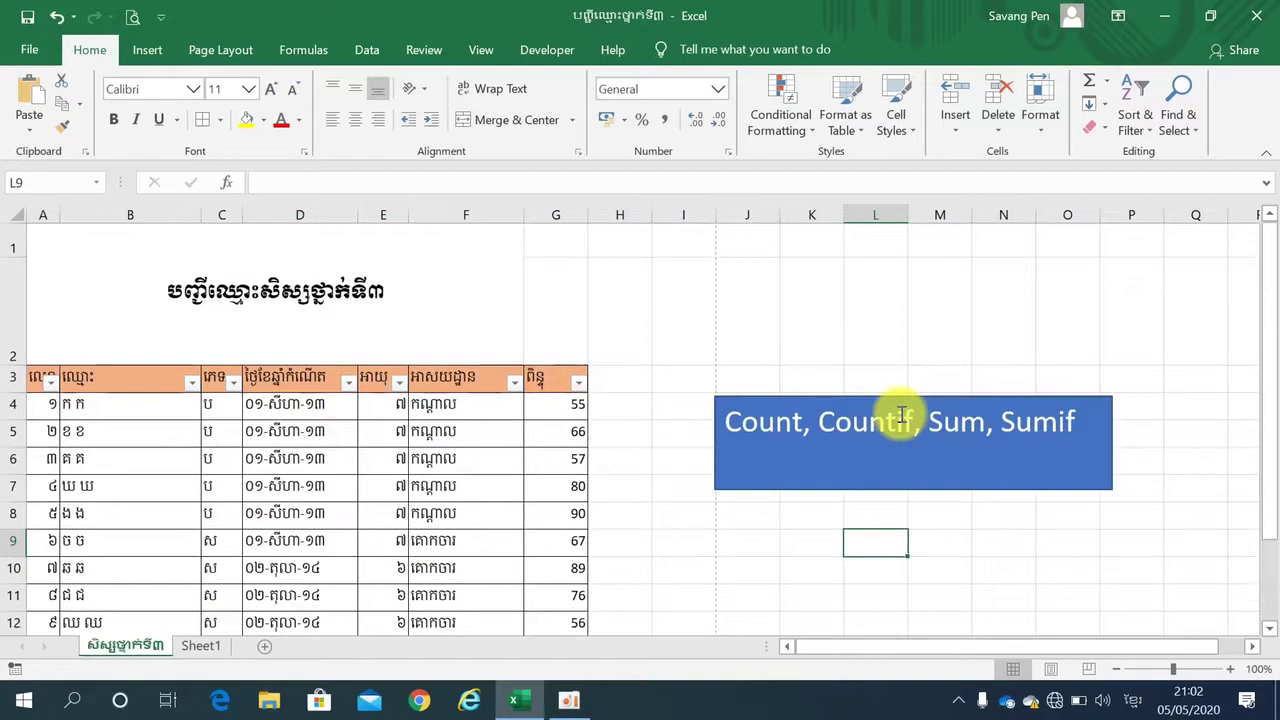
{"action": "scroll", "coordinate": [900, 415], "scroll_direction": "down", "scroll_amount": 2}
{"action": "scroll", "coordinate": [900, 414], "scroll_direction": "down", "scroll_amount": 1}
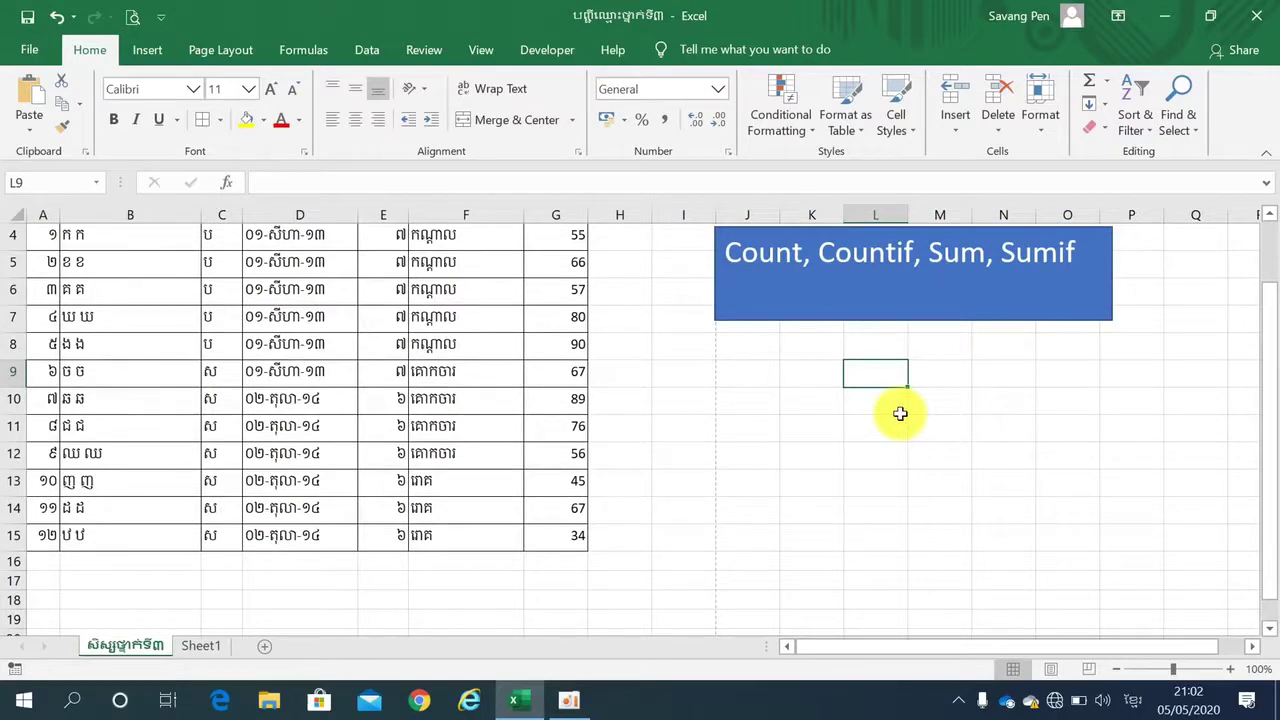
{"action": "left_click", "coordinate": [830, 418]}
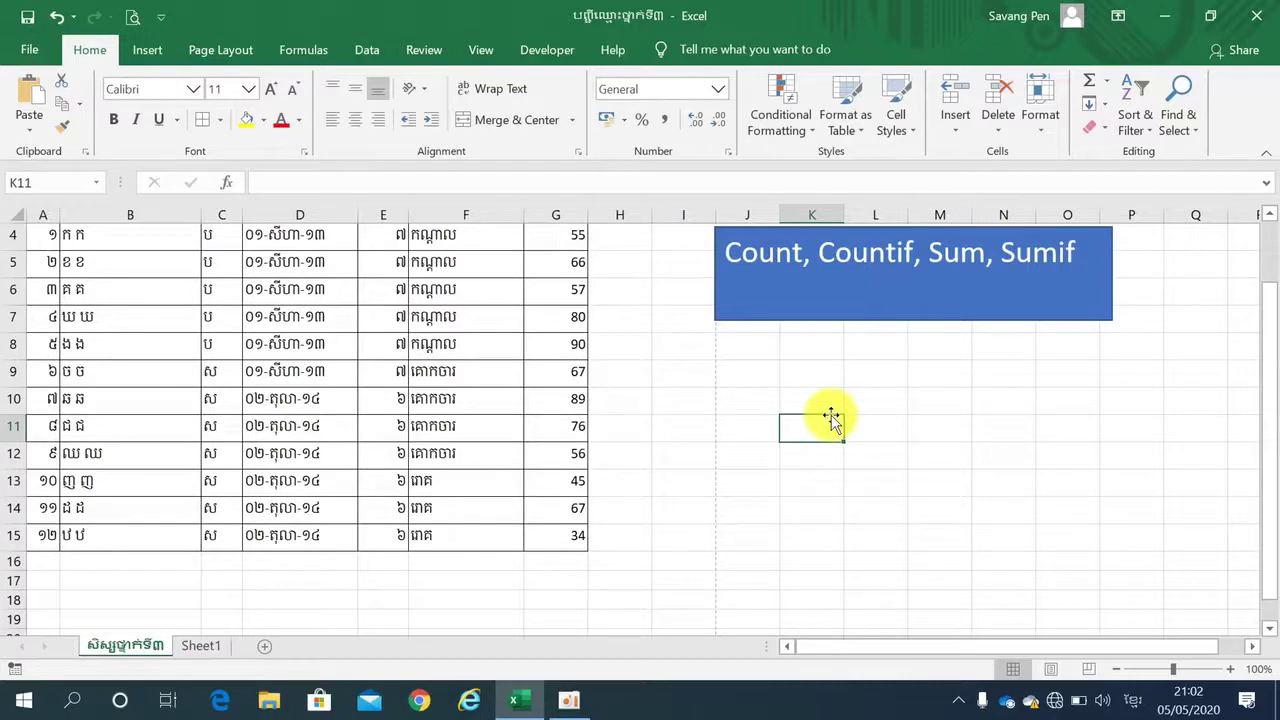
{"action": "scroll", "coordinate": [622, 394], "scroll_direction": "up", "scroll_amount": 1}
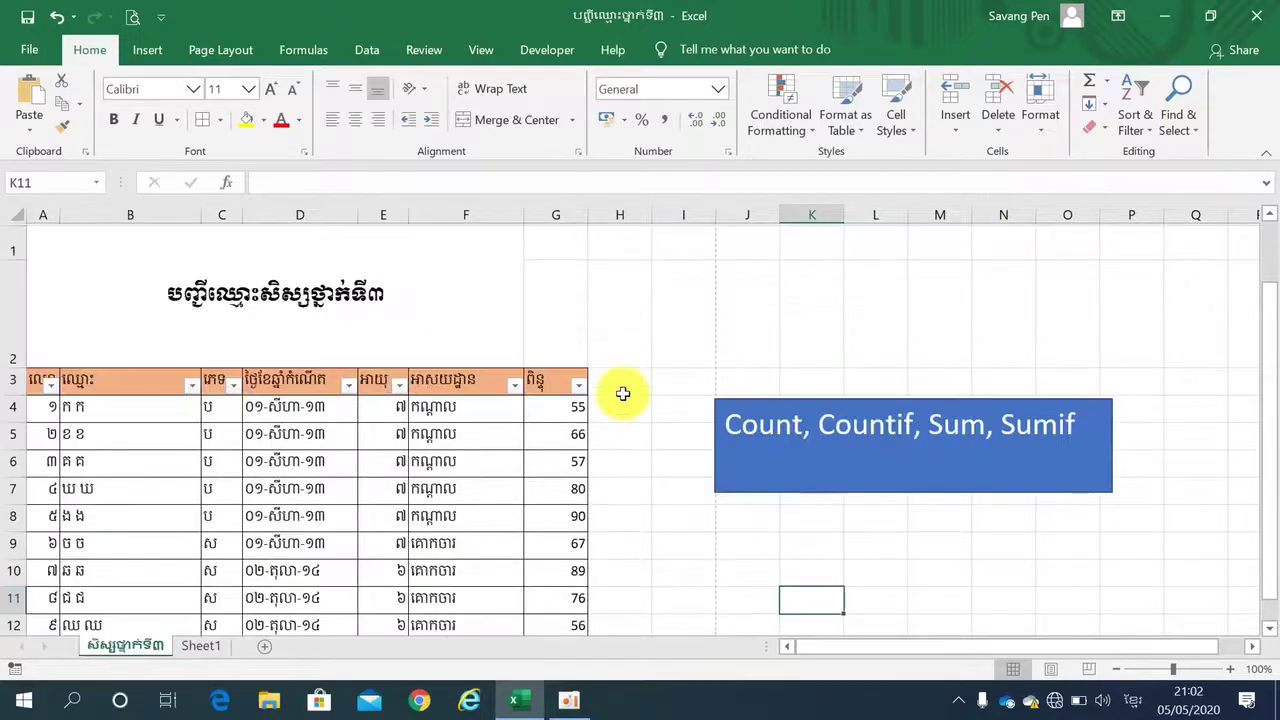
{"action": "scroll", "coordinate": [622, 394], "scroll_direction": "down", "scroll_amount": 1}
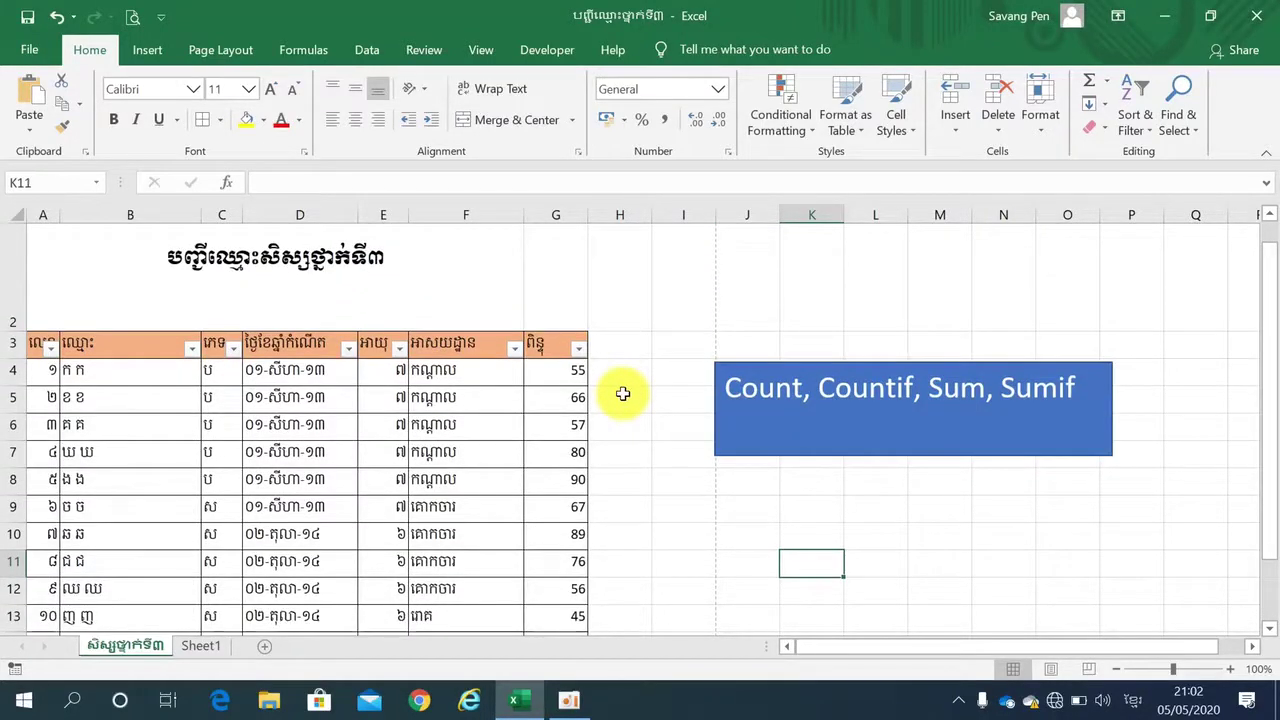
- Freeze the rows above header row 3 and scroll to confirm they stay fixed
{"action": "left_click", "coordinate": [10, 343]}
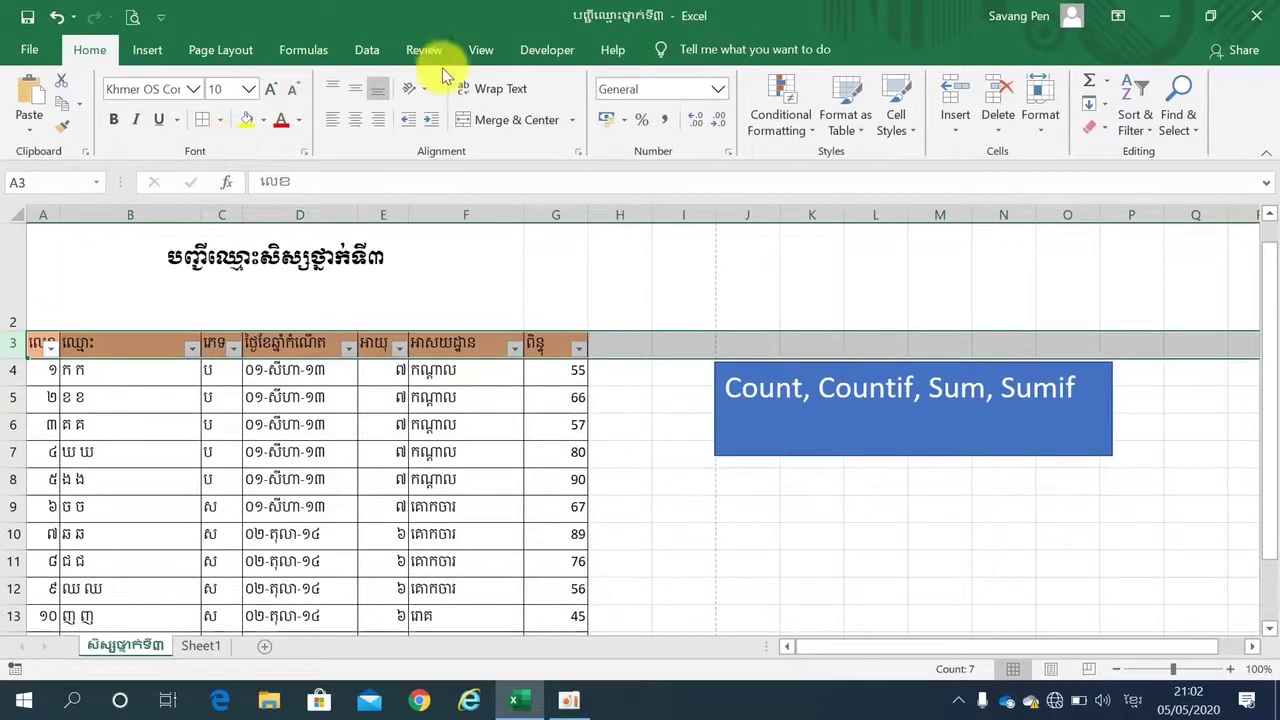
{"action": "left_click", "coordinate": [481, 52]}
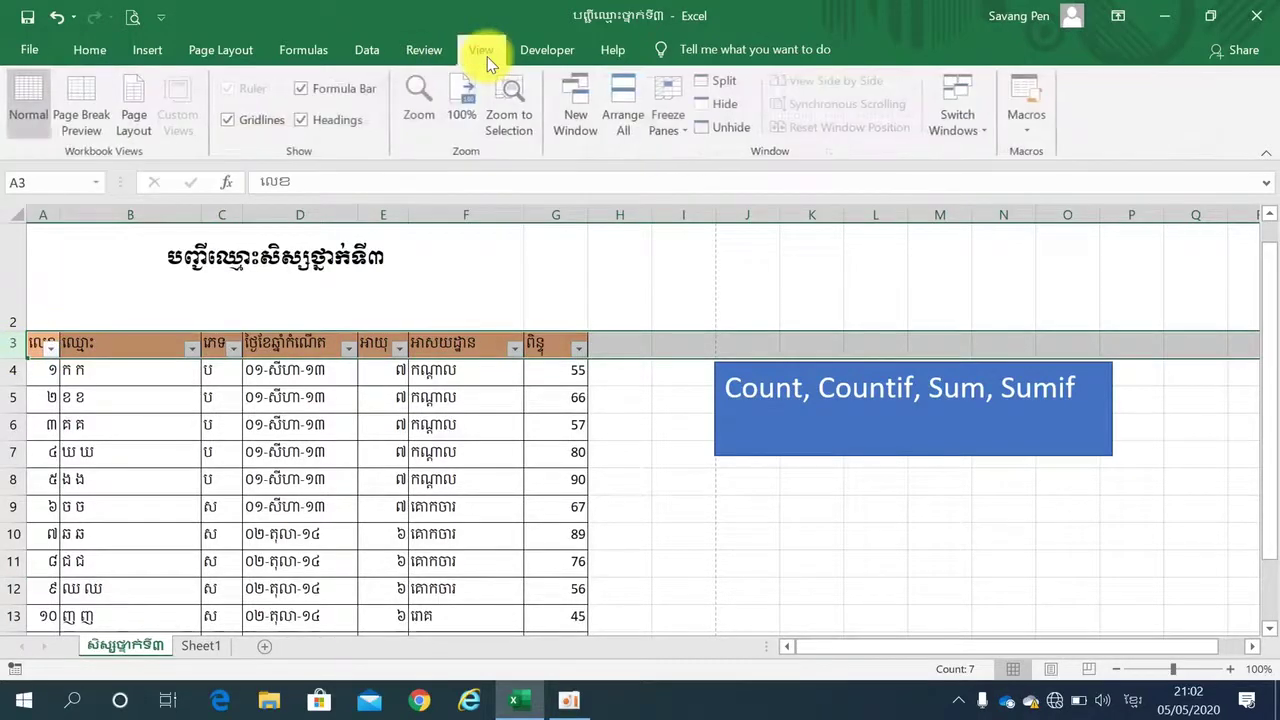
{"action": "left_click", "coordinate": [683, 124]}
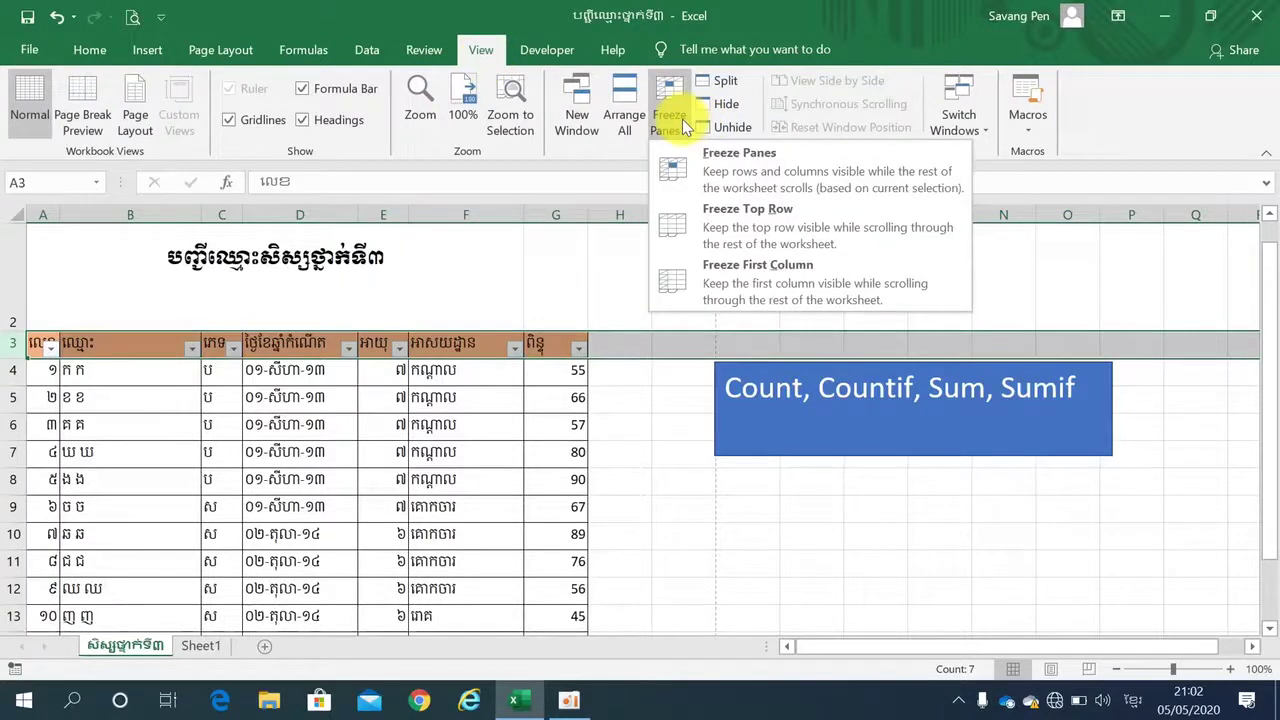
{"action": "left_click", "coordinate": [733, 172]}
{"action": "scroll", "coordinate": [580, 416], "scroll_direction": "down", "scroll_amount": 2}
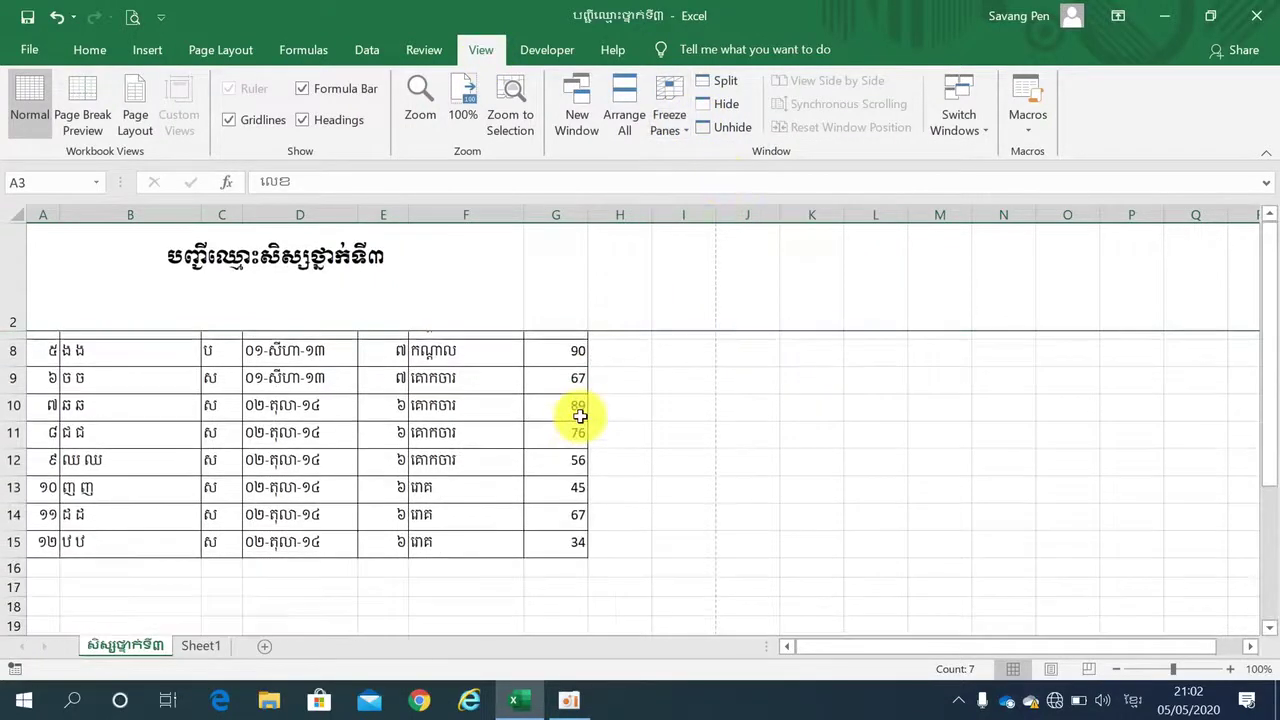
{"action": "scroll", "coordinate": [580, 416], "scroll_direction": "down", "scroll_amount": 1}
{"action": "scroll", "coordinate": [580, 416], "scroll_direction": "up", "scroll_amount": 4}
{"action": "scroll", "coordinate": [580, 416], "scroll_direction": "down", "scroll_amount": 1}
{"action": "scroll", "coordinate": [580, 416], "scroll_direction": "up", "scroll_amount": 1}
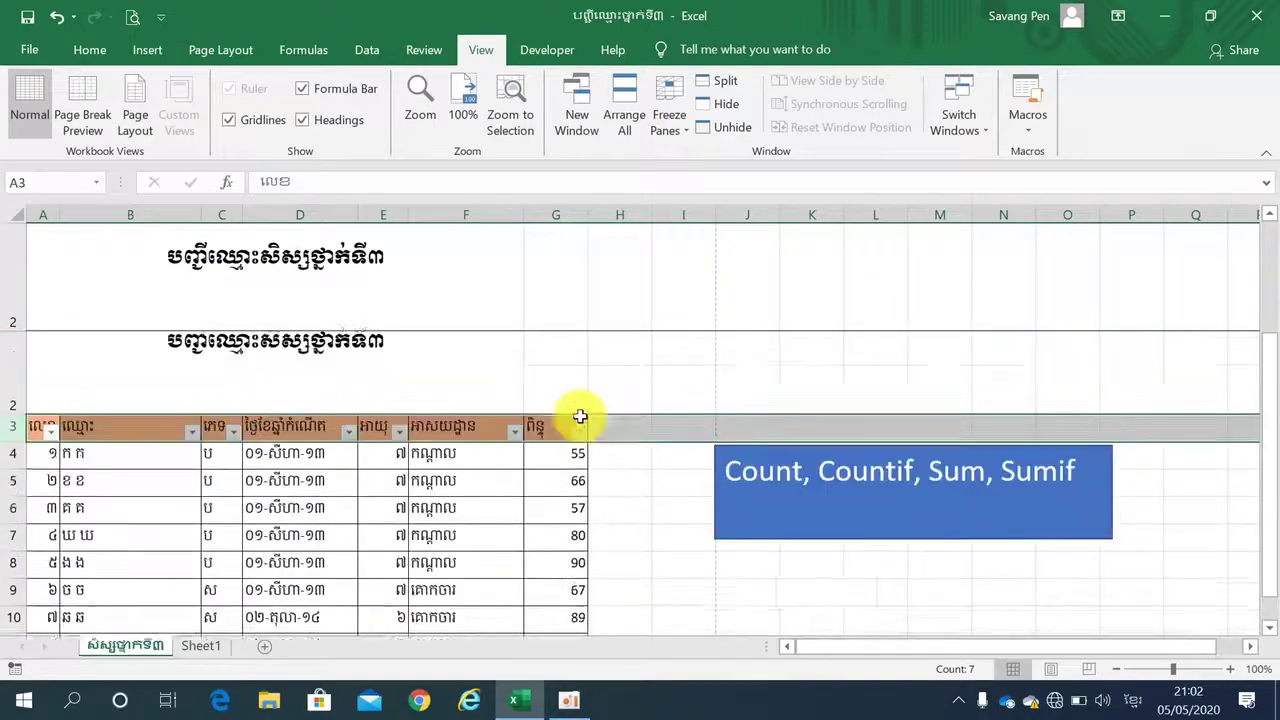
{"action": "scroll", "coordinate": [580, 416], "scroll_direction": "down", "scroll_amount": 1}
{"action": "scroll", "coordinate": [580, 416], "scroll_direction": "down", "scroll_amount": 2}
{"action": "scroll", "coordinate": [580, 416], "scroll_direction": "up", "scroll_amount": 2}
{"action": "scroll", "coordinate": [580, 416], "scroll_direction": "down", "scroll_amount": 2}
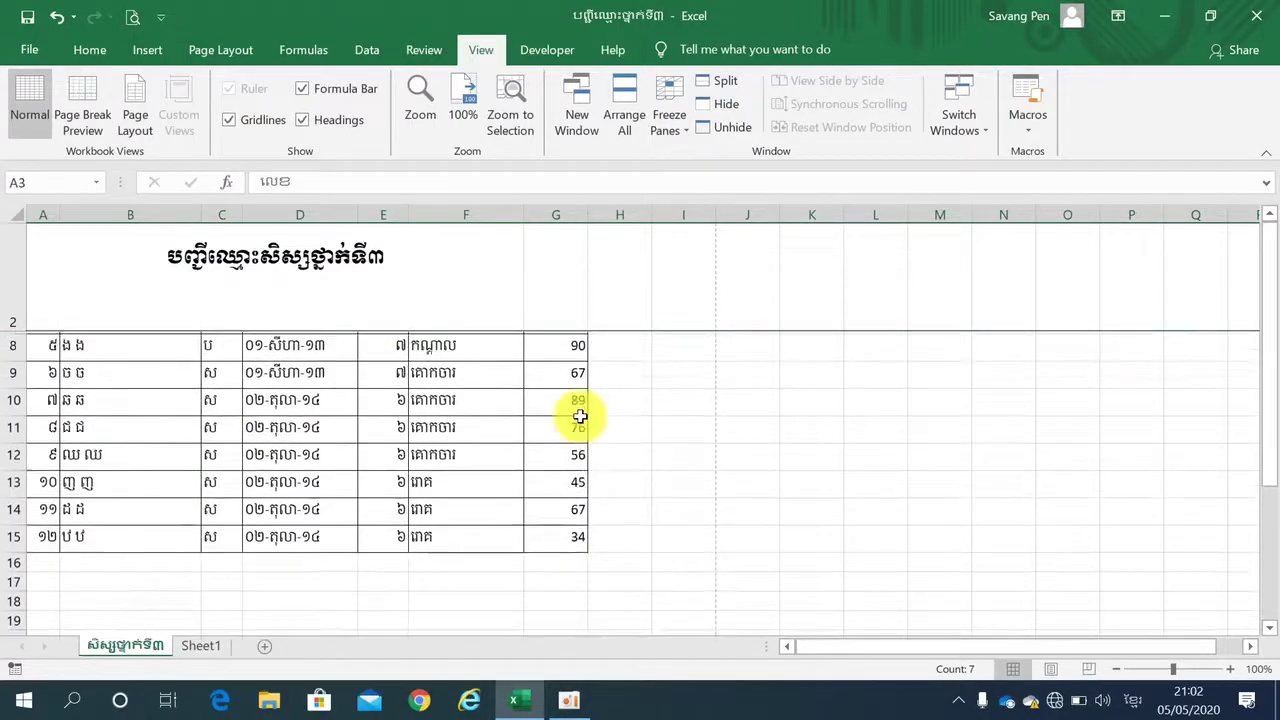
{"action": "scroll", "coordinate": [580, 416], "scroll_direction": "up", "scroll_amount": 2}
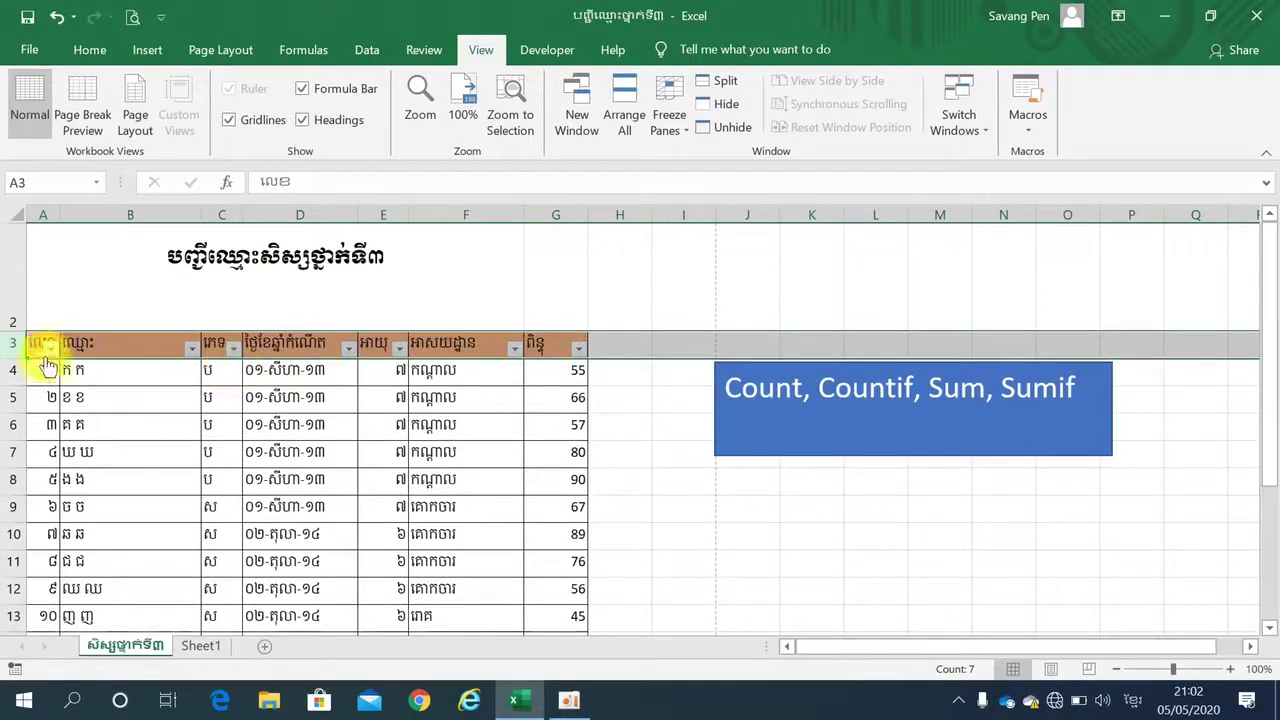
- Try a different freeze option, scroll to test it, then close the freeze menu unchanged
{"action": "left_click", "coordinate": [668, 100]}
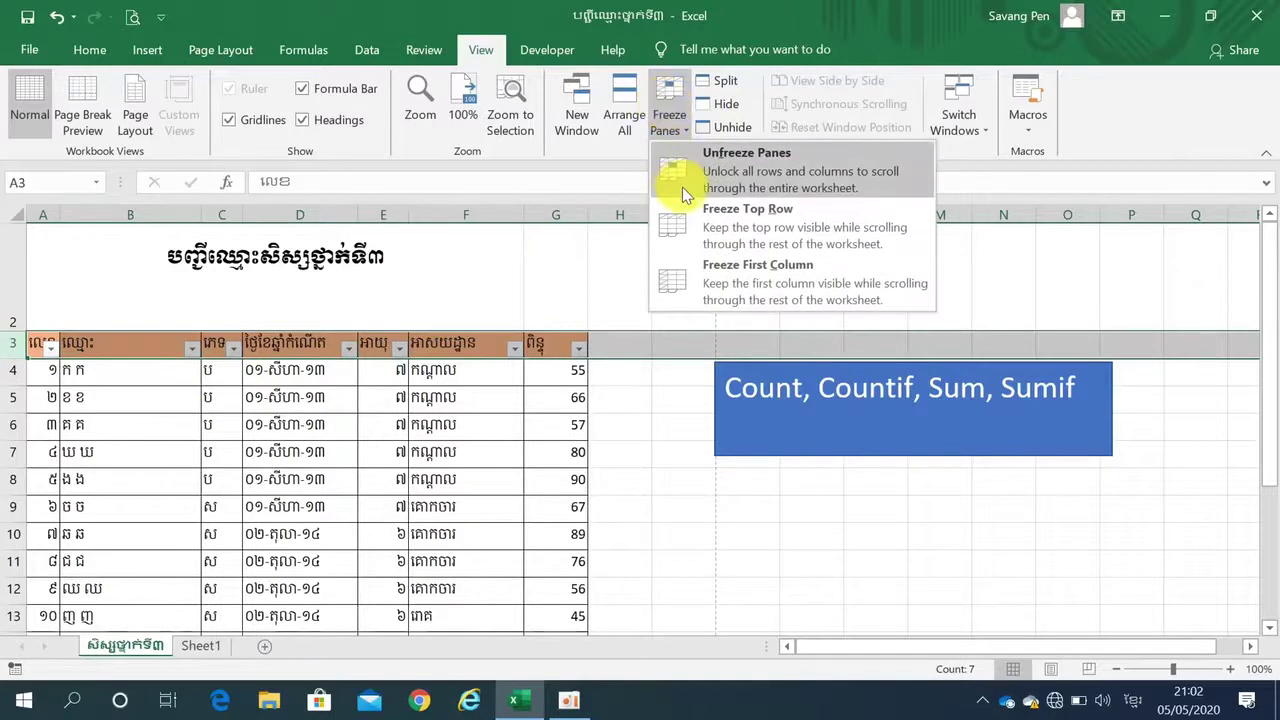
{"action": "left_click", "coordinate": [692, 224]}
{"action": "scroll", "coordinate": [589, 547], "scroll_direction": "down", "scroll_amount": 2}
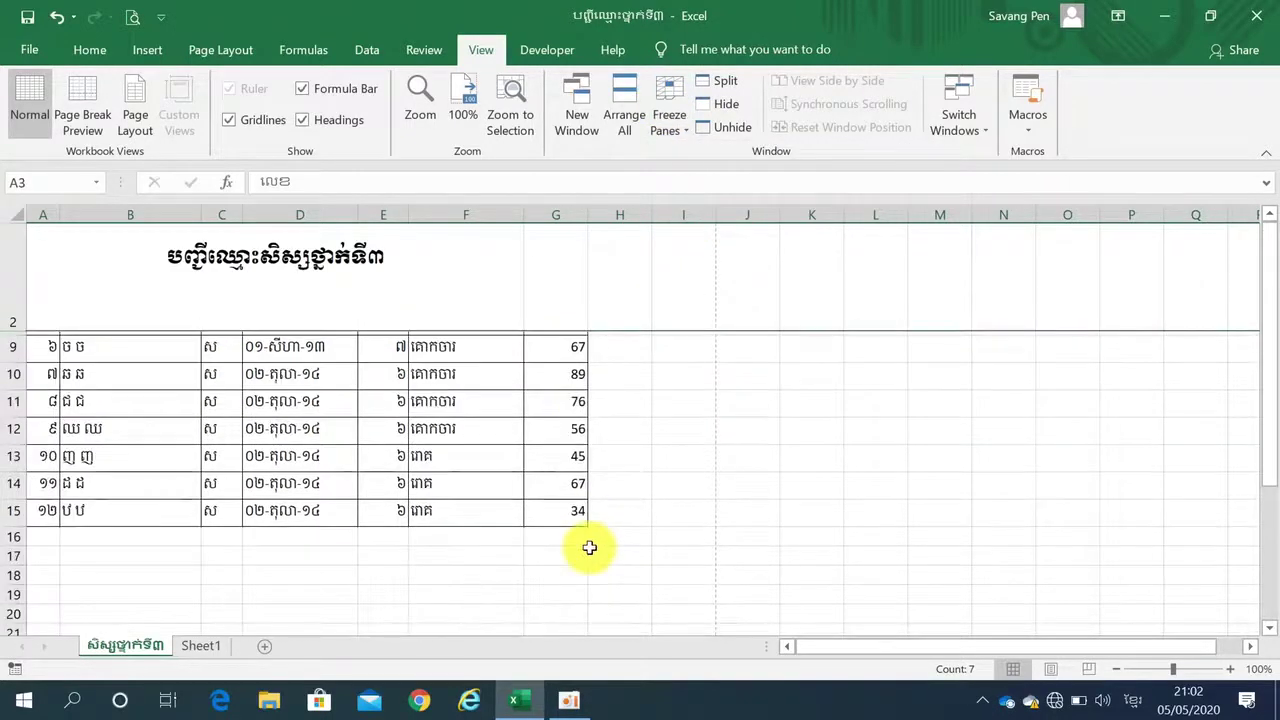
{"action": "scroll", "coordinate": [589, 547], "scroll_direction": "up", "scroll_amount": 2}
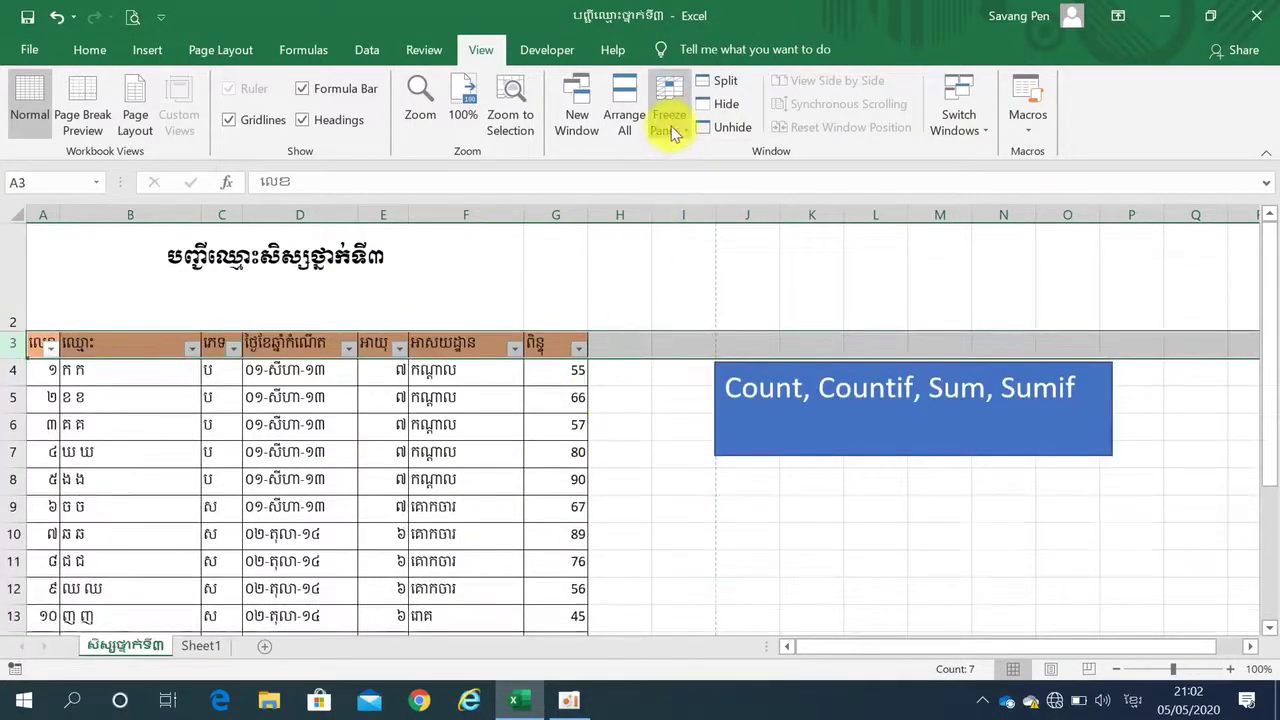
{"action": "left_click", "coordinate": [671, 126]}
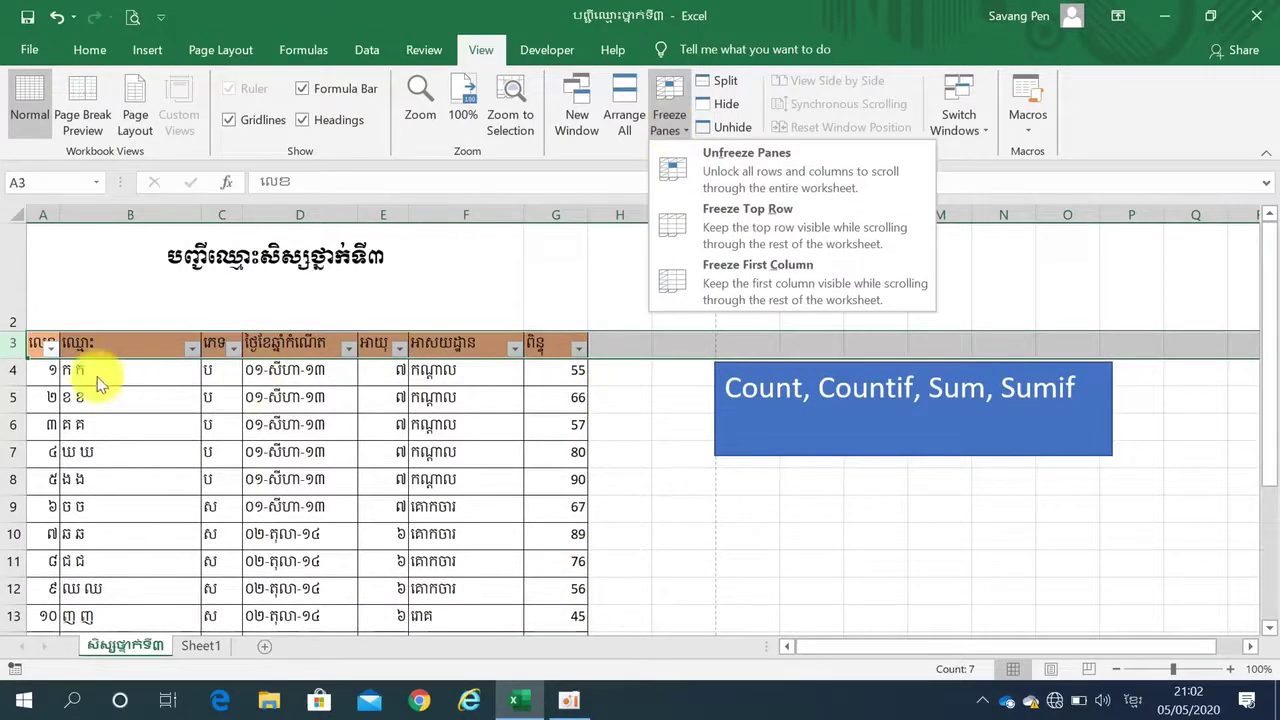
{"action": "left_click", "coordinate": [14, 360]}
{"action": "left_click", "coordinate": [12, 357]}
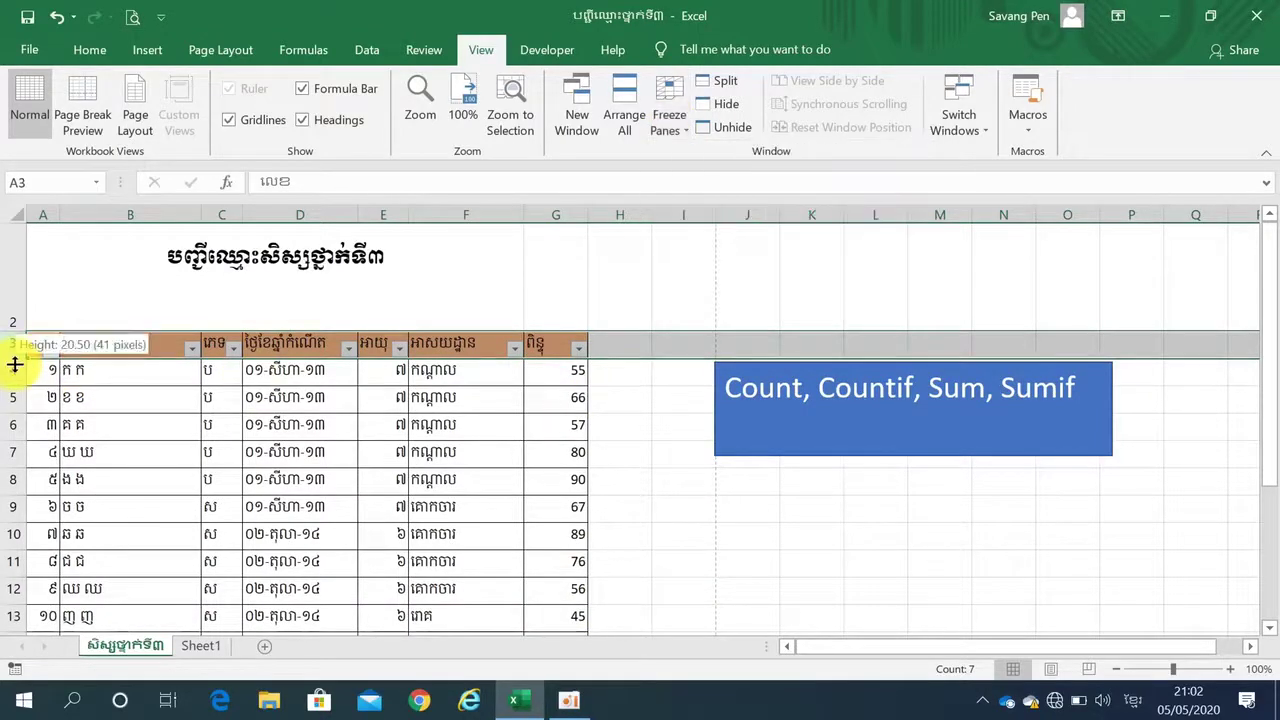
{"action": "left_click", "coordinate": [10, 374]}
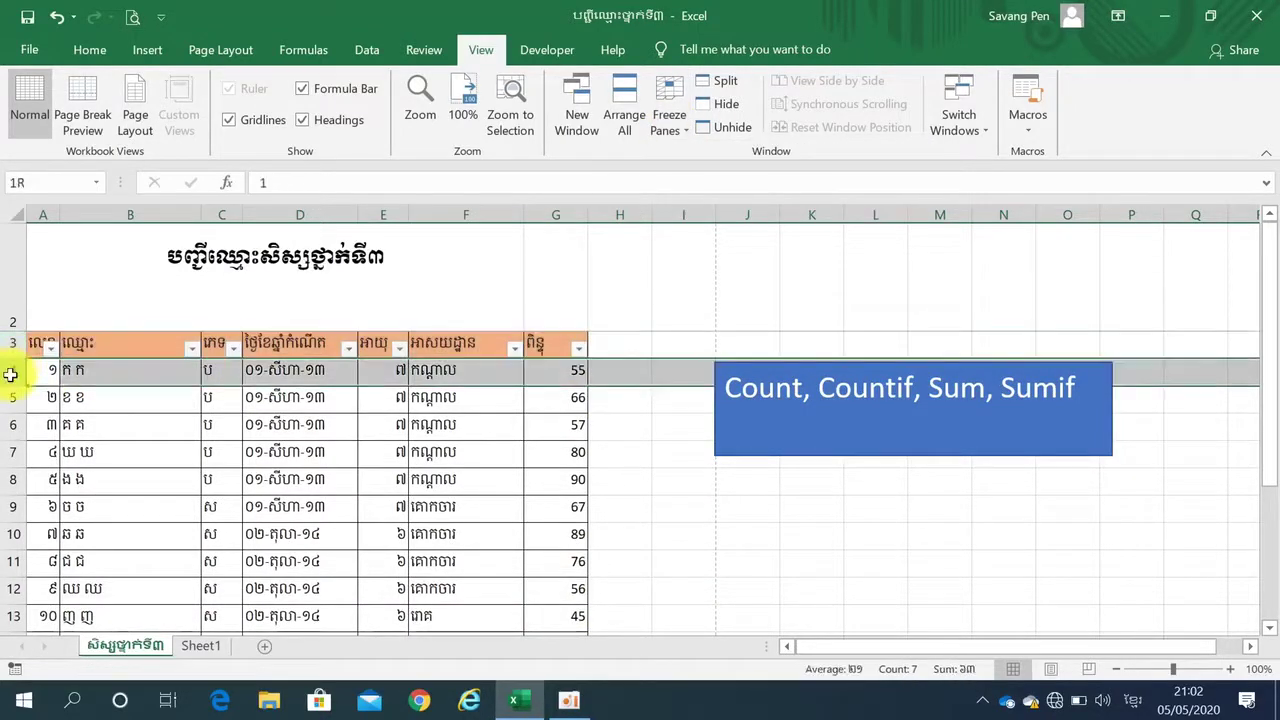
{"action": "left_click", "coordinate": [671, 124]}
{"action": "left_click", "coordinate": [707, 209]}
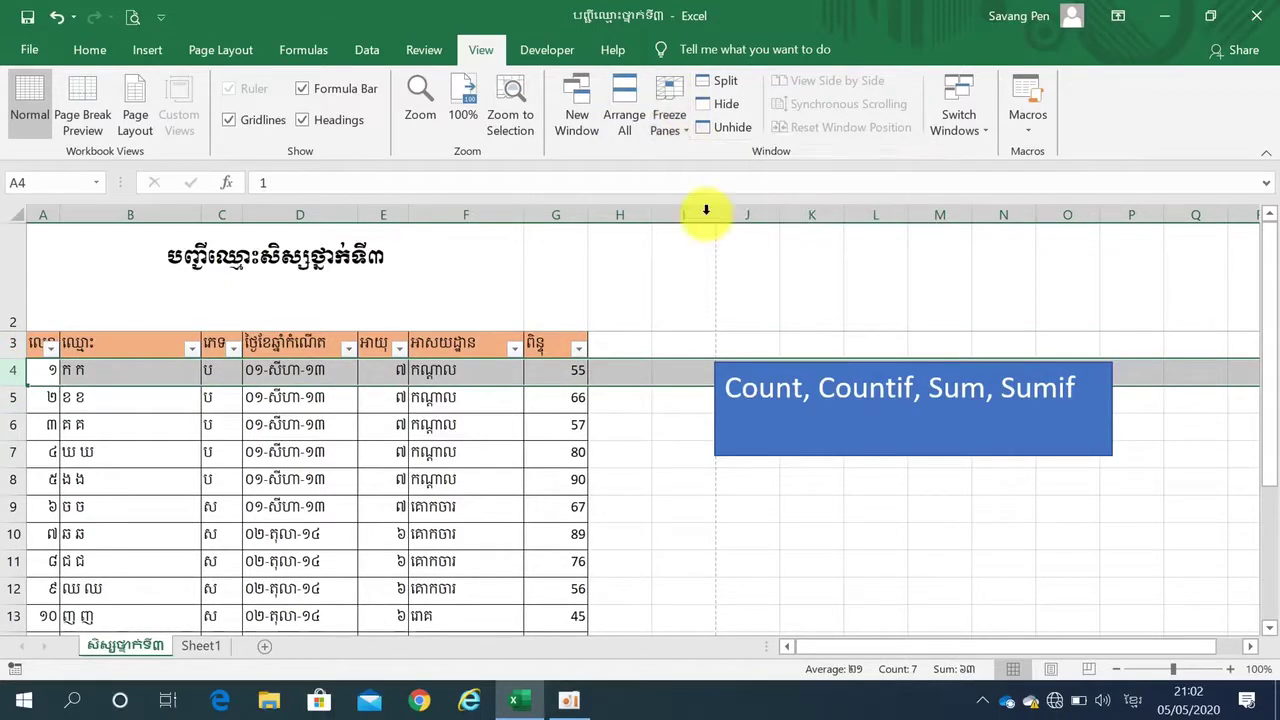
{"action": "scroll", "coordinate": [705, 453], "scroll_direction": "down", "scroll_amount": 2}
{"action": "scroll", "coordinate": [705, 453], "scroll_direction": "up", "scroll_amount": 2}
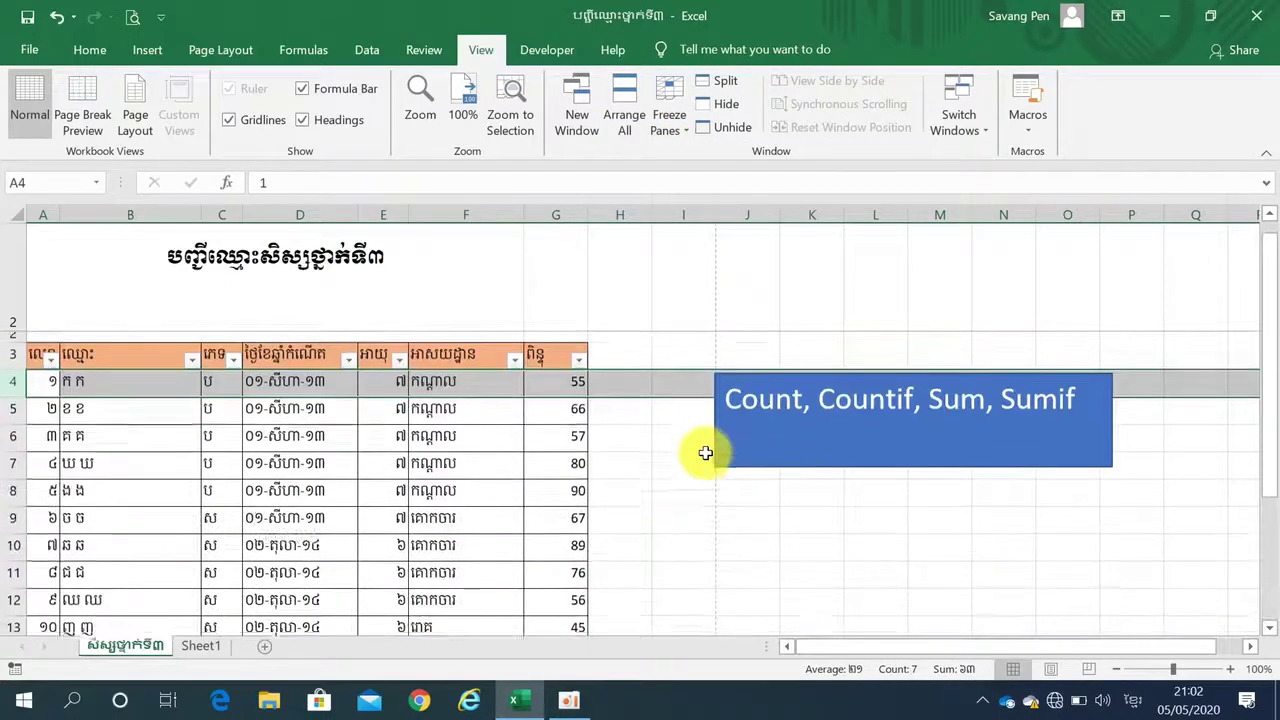
{"action": "left_click", "coordinate": [670, 115]}
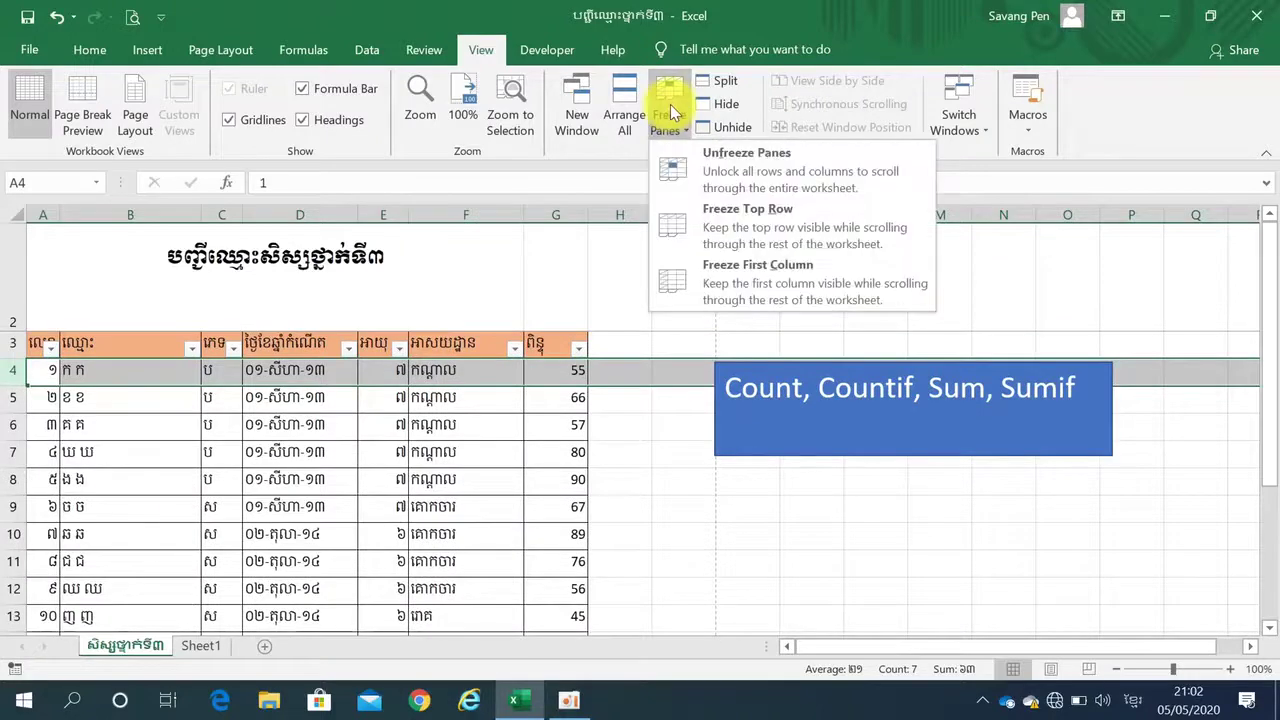
{"action": "left_click", "coordinate": [700, 172]}
{"action": "left_click", "coordinate": [667, 124]}
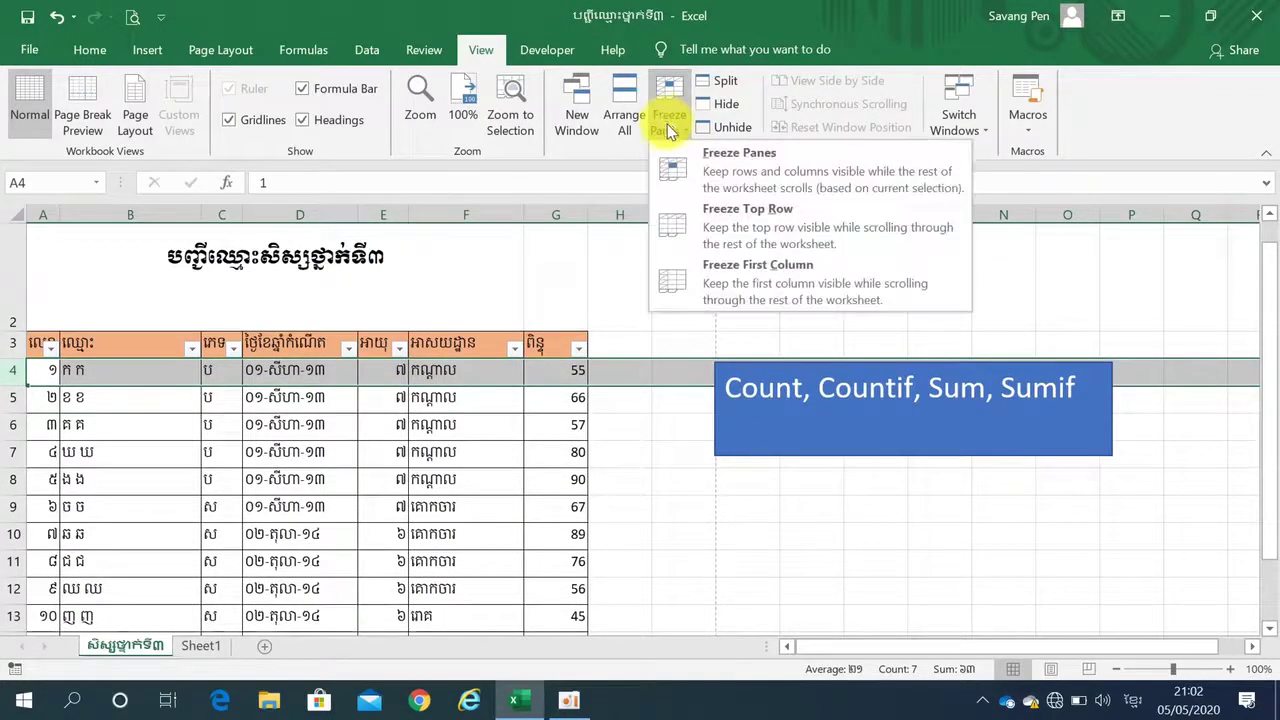
{"action": "left_click", "coordinate": [691, 169]}
{"action": "scroll", "coordinate": [667, 445], "scroll_direction": "down", "scroll_amount": 2}
{"action": "scroll", "coordinate": [667, 445], "scroll_direction": "down", "scroll_amount": 1}
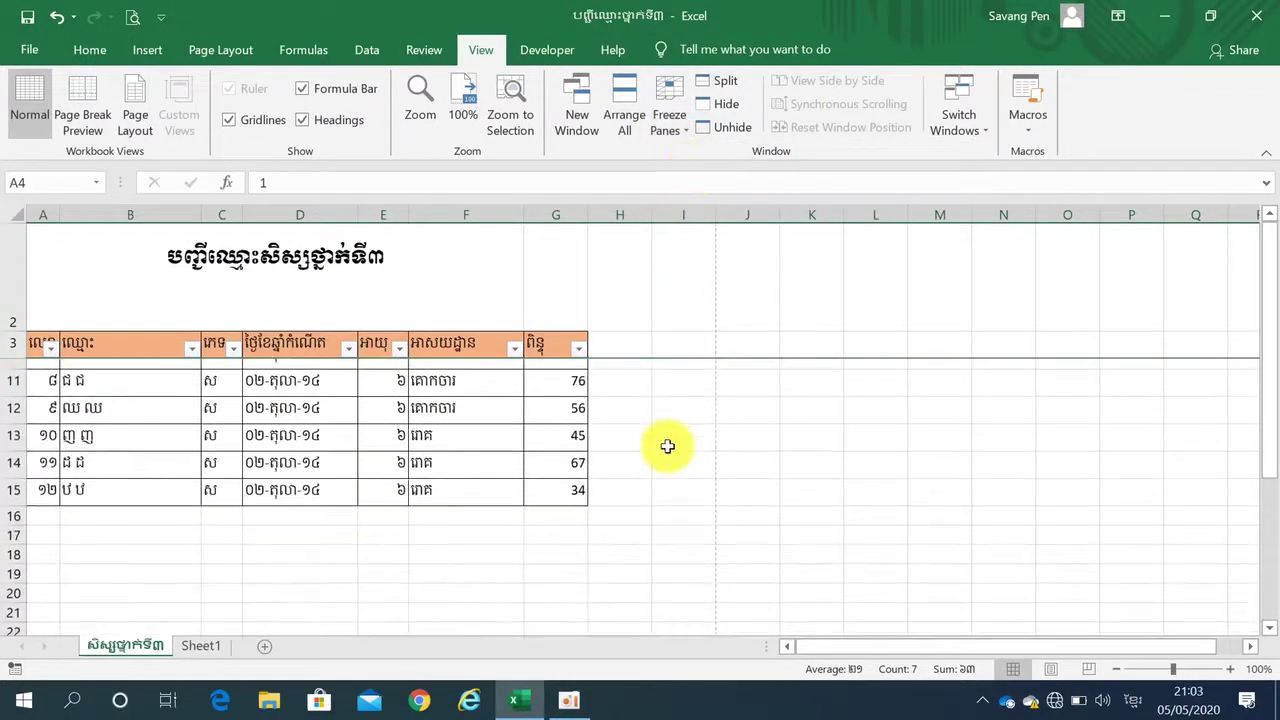
{"action": "scroll", "coordinate": [667, 445], "scroll_direction": "up", "scroll_amount": 2}
{"action": "scroll", "coordinate": [667, 445], "scroll_direction": "down", "scroll_amount": 3}
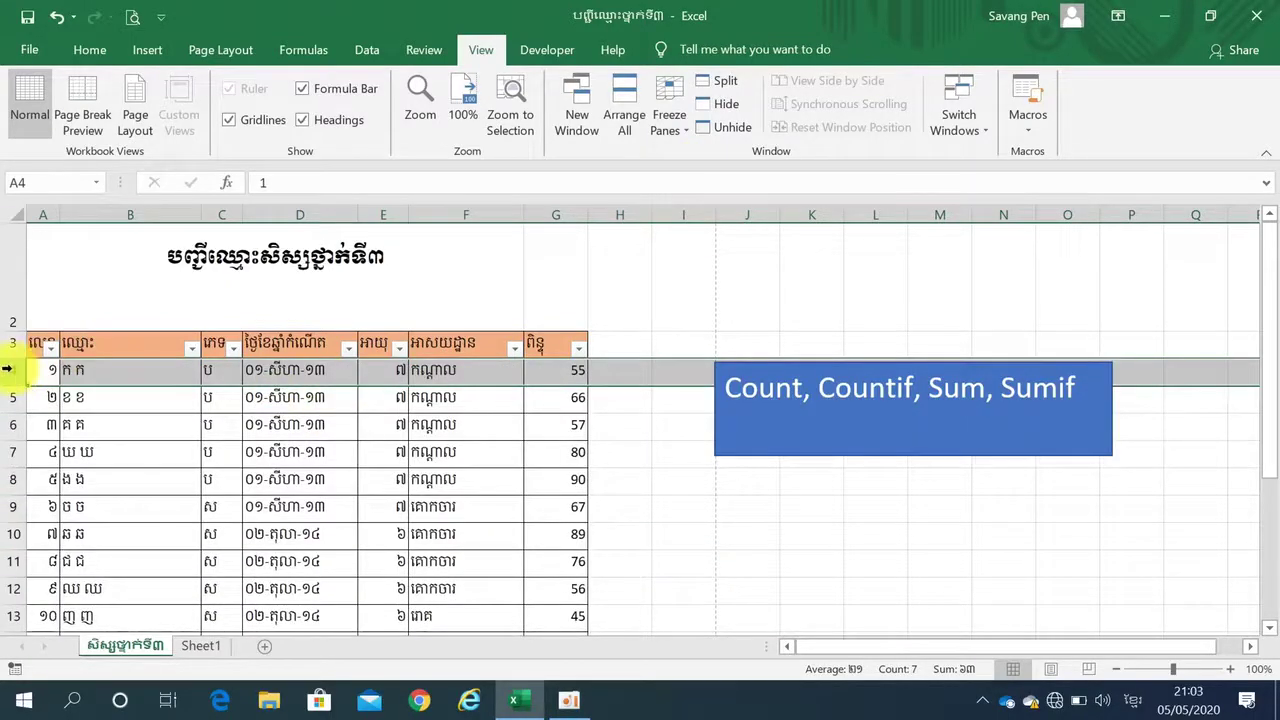
{"action": "left_click", "coordinate": [668, 118]}
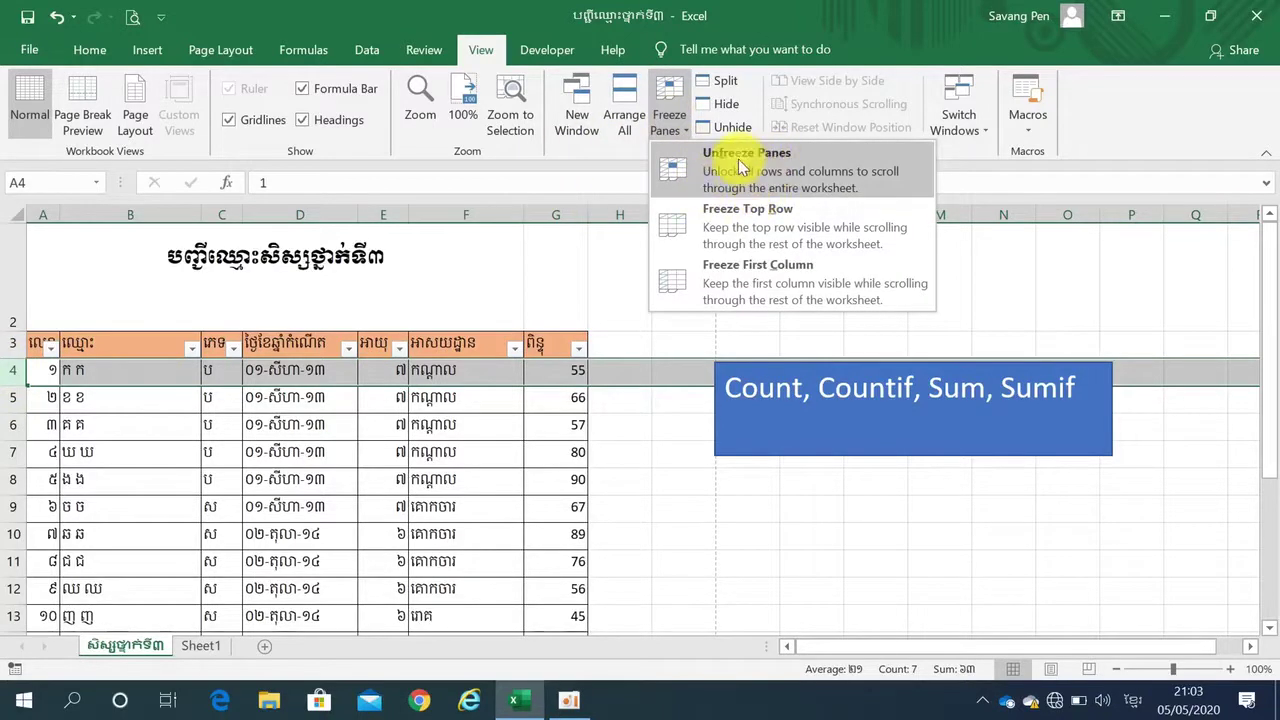
{"action": "left_click", "coordinate": [740, 168]}
{"action": "left_click", "coordinate": [677, 115]}
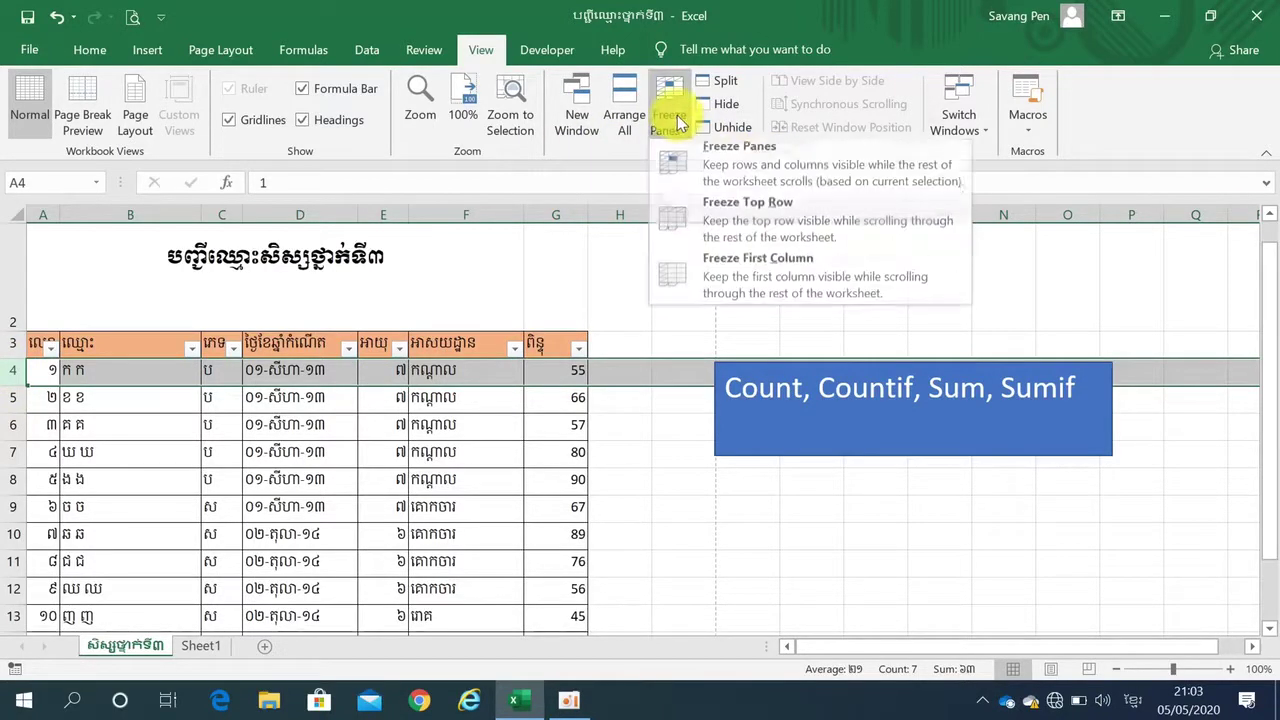
{"action": "left_click", "coordinate": [740, 170]}
{"action": "scroll", "coordinate": [627, 507], "scroll_direction": "down", "scroll_amount": 3}
{"action": "scroll", "coordinate": [627, 507], "scroll_direction": "up", "scroll_amount": 3}
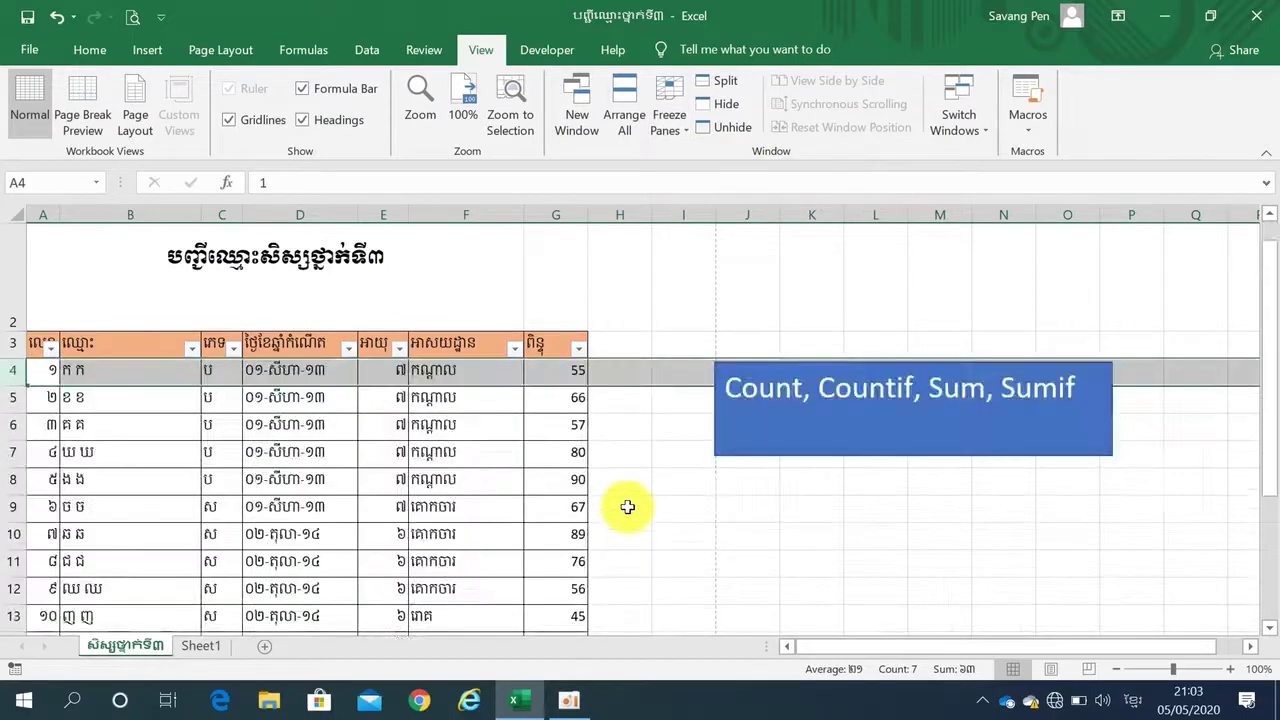
{"action": "scroll", "coordinate": [627, 507], "scroll_direction": "down", "scroll_amount": 1}
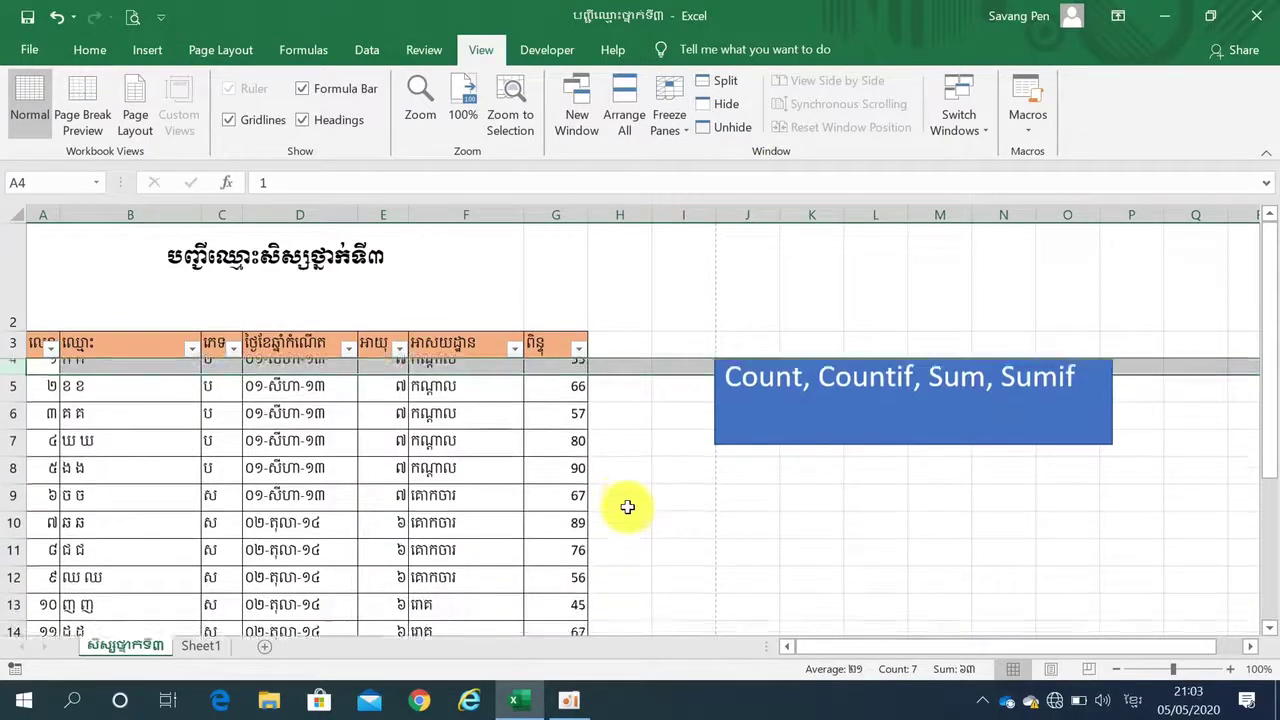
{"action": "scroll", "coordinate": [627, 507], "scroll_direction": "down", "scroll_amount": 2}
{"action": "scroll", "coordinate": [627, 507], "scroll_direction": "down", "scroll_amount": 1}
{"action": "scroll", "coordinate": [627, 507], "scroll_direction": "down", "scroll_amount": 1}
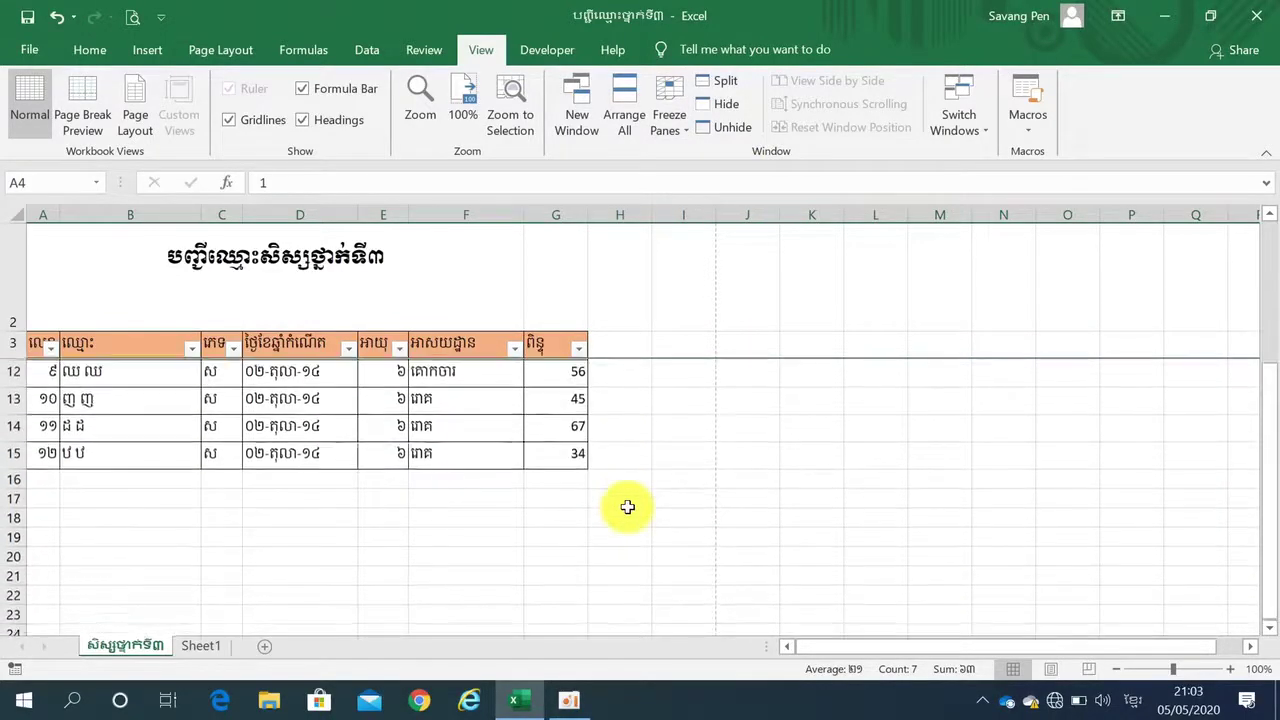
{"action": "scroll", "coordinate": [627, 507], "scroll_direction": "up", "scroll_amount": 2}
{"action": "scroll", "coordinate": [627, 507], "scroll_direction": "up", "scroll_amount": 1}
{"action": "scroll", "coordinate": [627, 507], "scroll_direction": "down", "scroll_amount": 1}
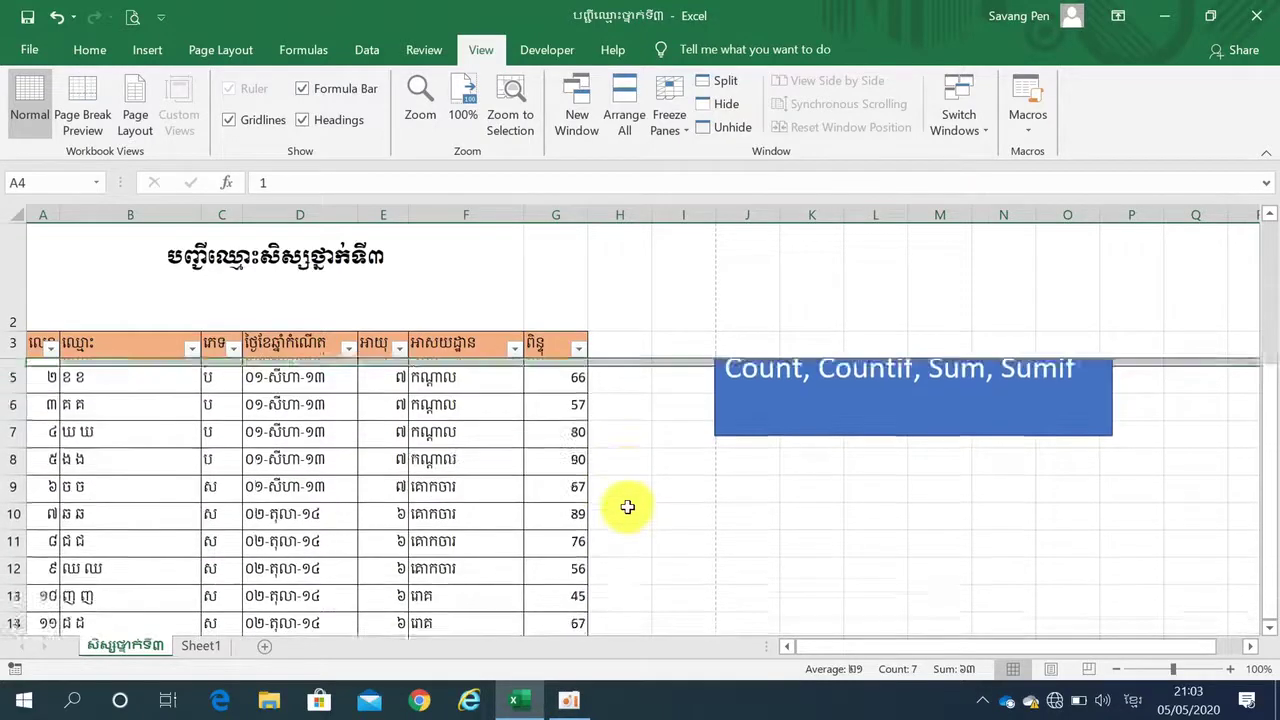
{"action": "scroll", "coordinate": [627, 507], "scroll_direction": "down", "scroll_amount": 2}
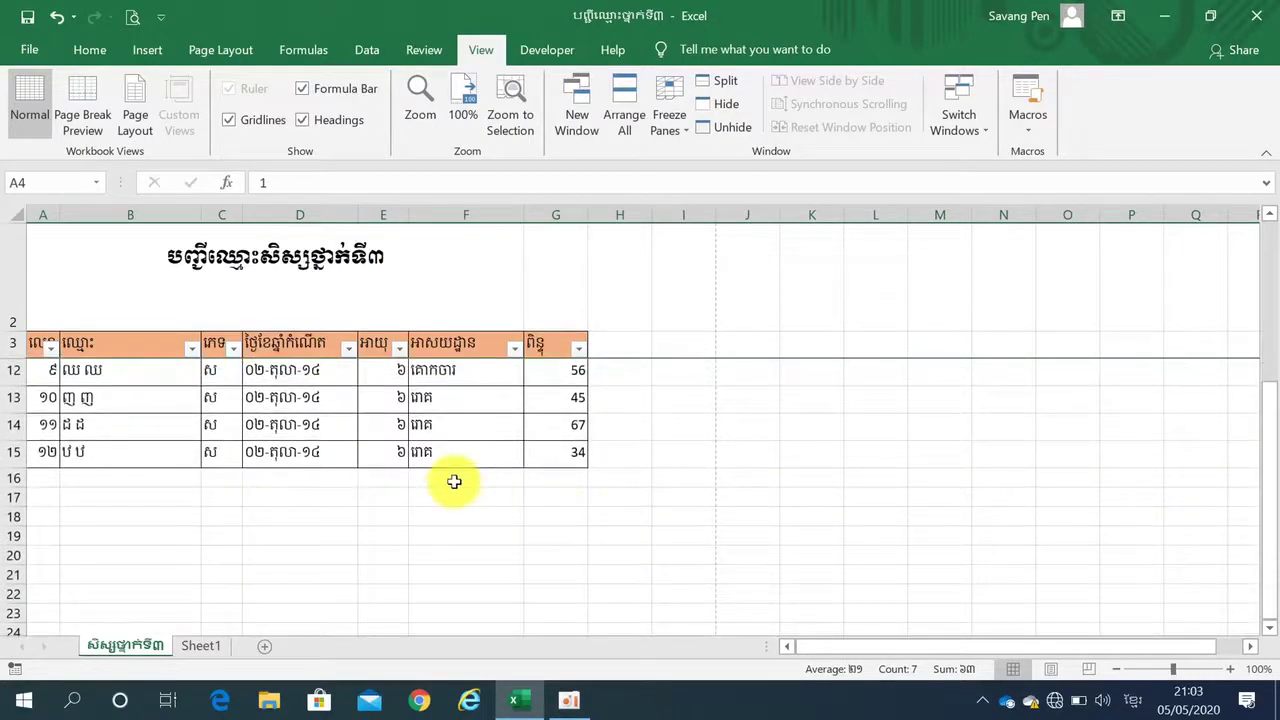
{"action": "left_click", "coordinate": [454, 481]}
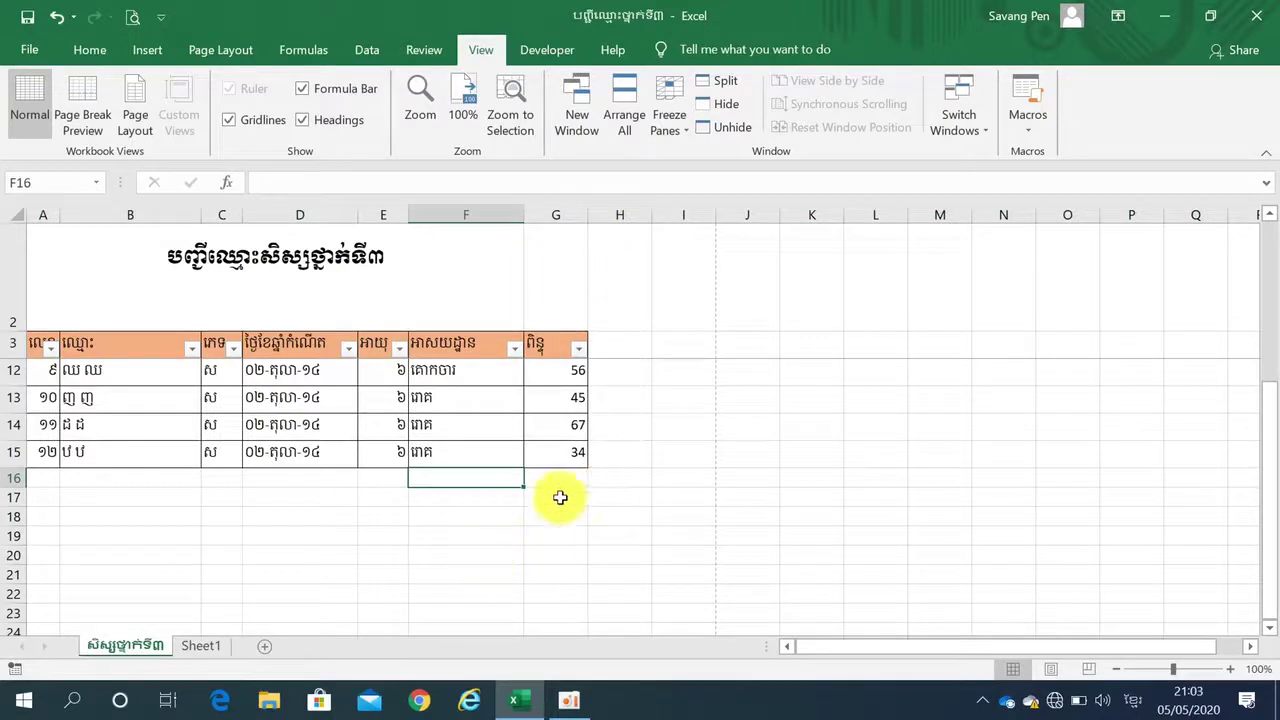
{"action": "scroll", "coordinate": [560, 497], "scroll_direction": "up", "scroll_amount": 2}
{"action": "scroll", "coordinate": [560, 497], "scroll_direction": "up", "scroll_amount": 1}
{"action": "scroll", "coordinate": [560, 497], "scroll_direction": "down", "scroll_amount": 1}
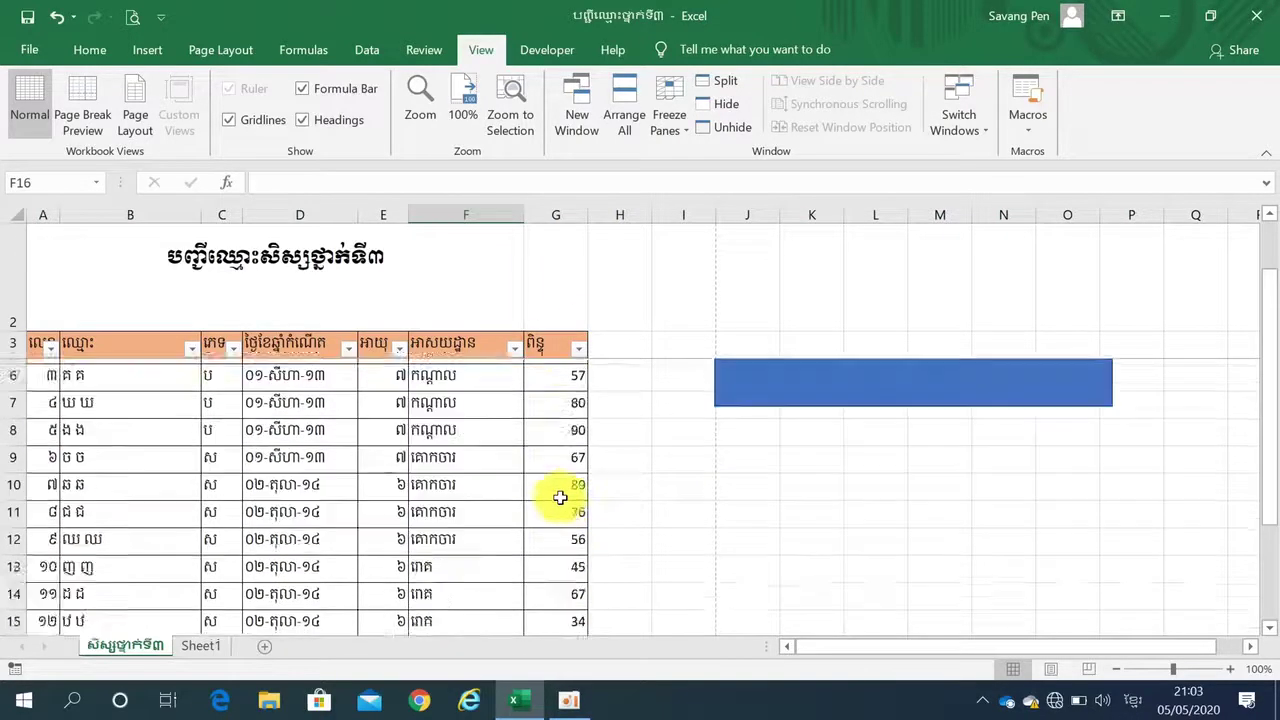
{"action": "scroll", "coordinate": [560, 497], "scroll_direction": "down", "scroll_amount": 3}
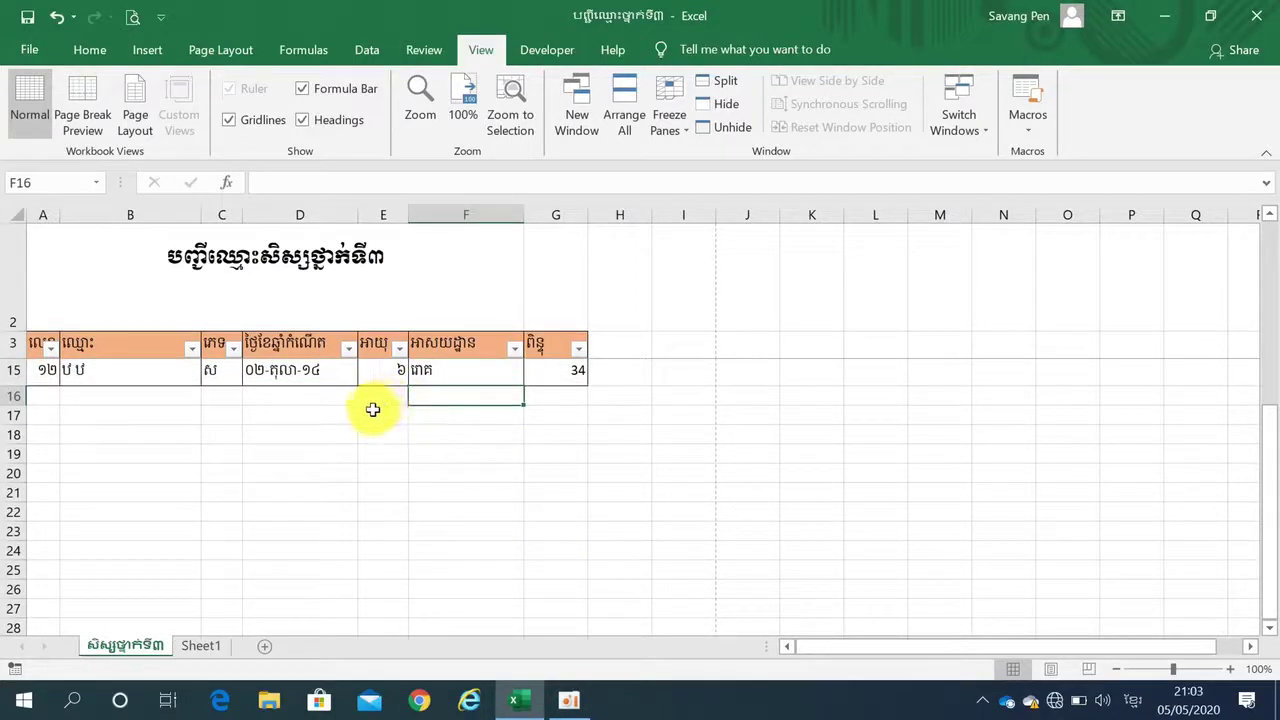
{"action": "left_click", "coordinate": [372, 409]}
{"action": "left_click", "coordinate": [319, 410]}
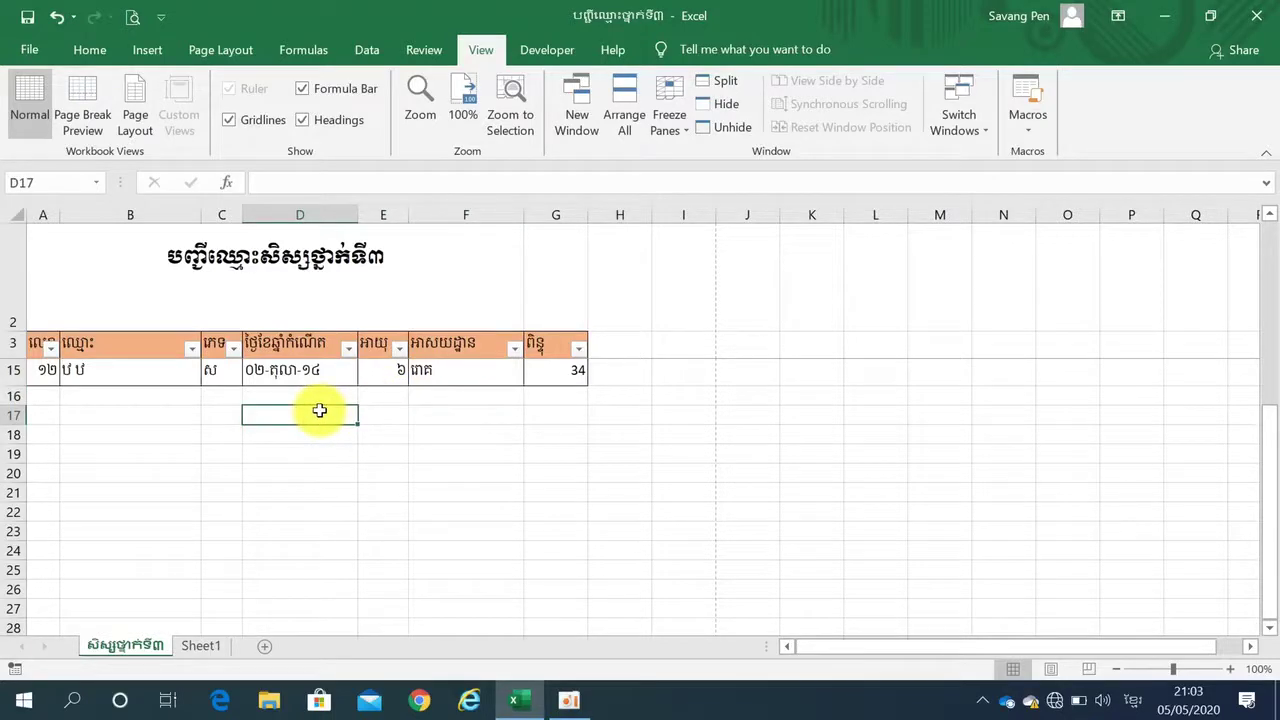
{"action": "scroll", "coordinate": [319, 410], "scroll_direction": "up", "scroll_amount": 4}
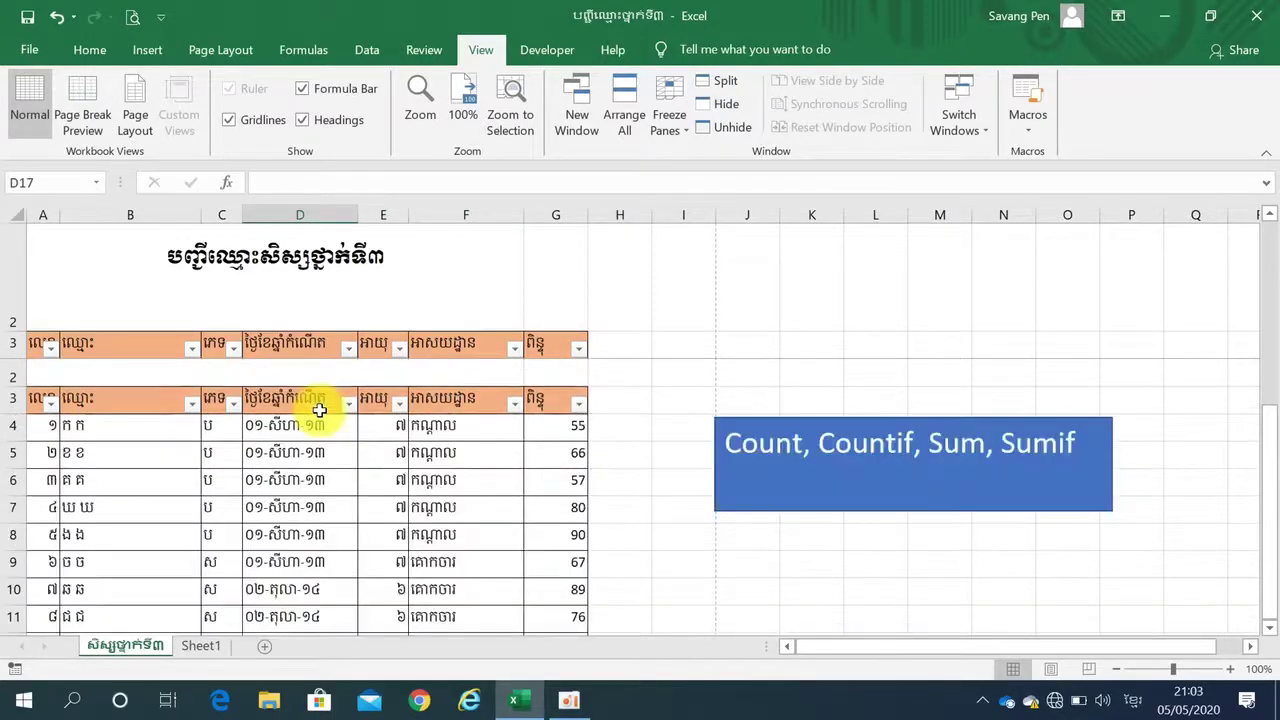
{"action": "scroll", "coordinate": [405, 545], "scroll_direction": "down", "scroll_amount": 1}
{"action": "scroll", "coordinate": [403, 553], "scroll_direction": "down", "scroll_amount": 1}
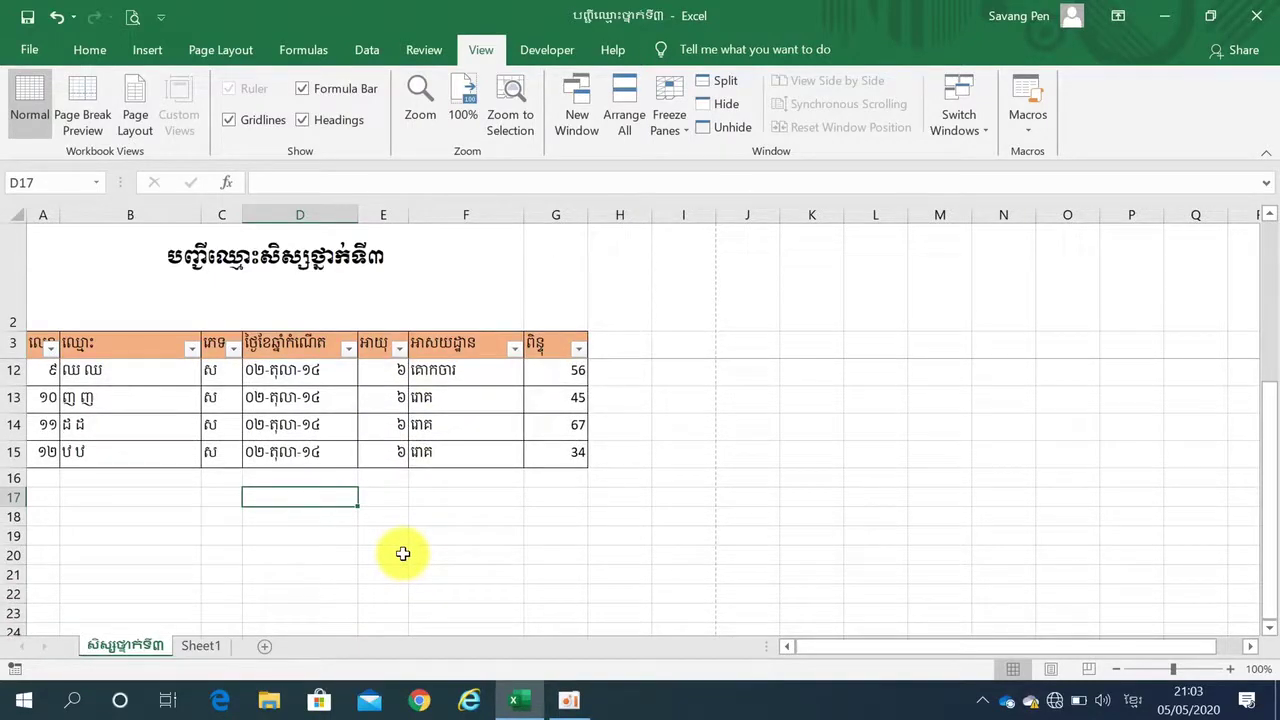
- Enter the three address names in D17, D18 and D19
{"action": "type", "text": "កណ្តាល"}
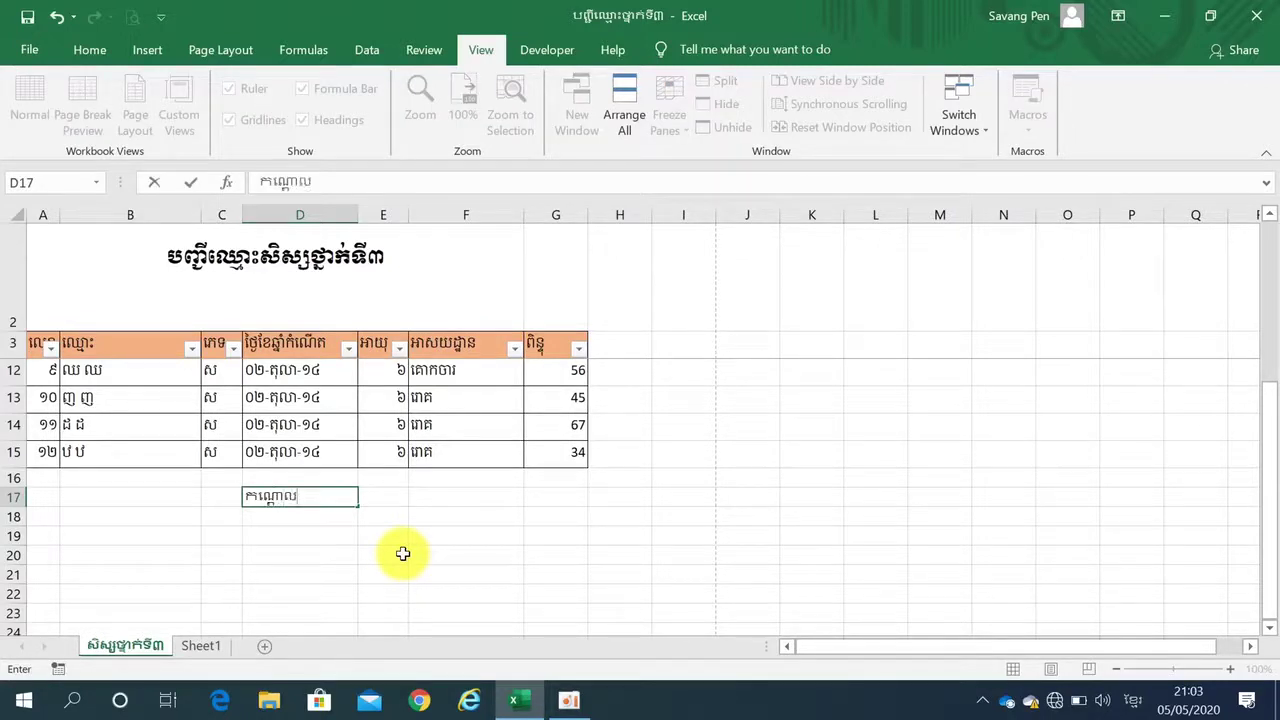
{"action": "key", "text": "Return"}
{"action": "type", "text": "កចារ"}
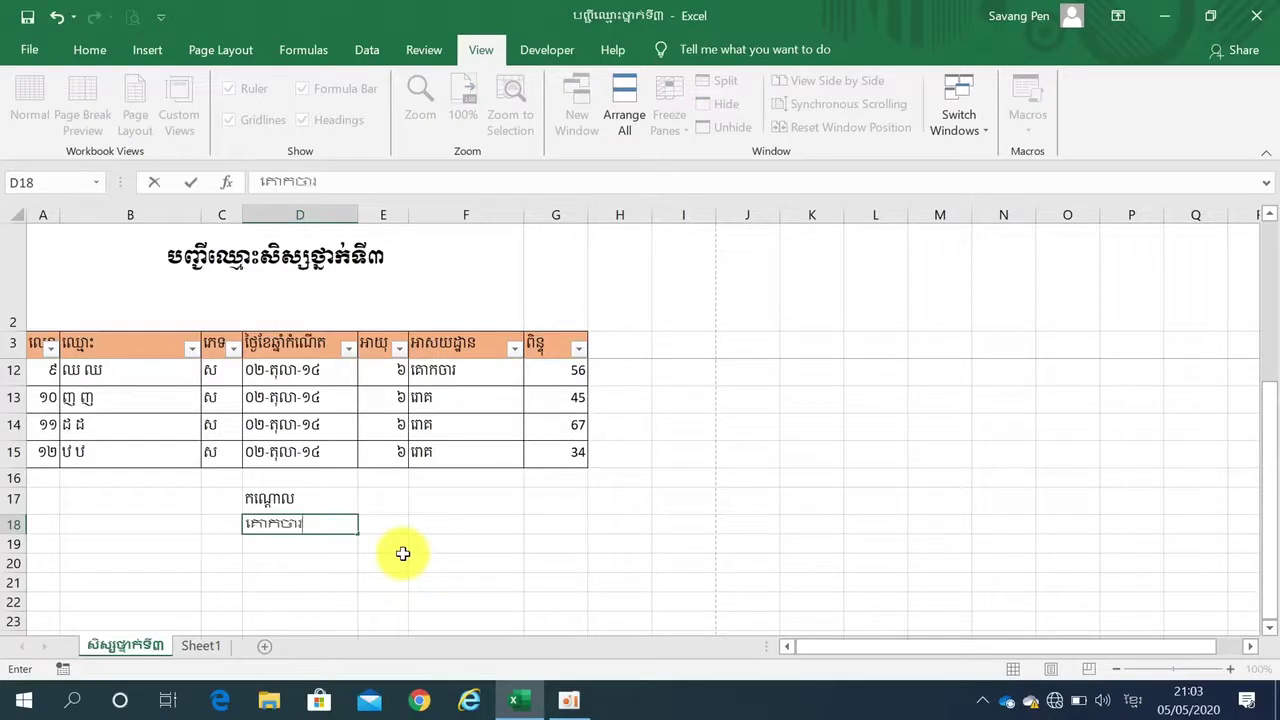
{"action": "key", "text": "Return"}
{"action": "type", "text": "រោក"}
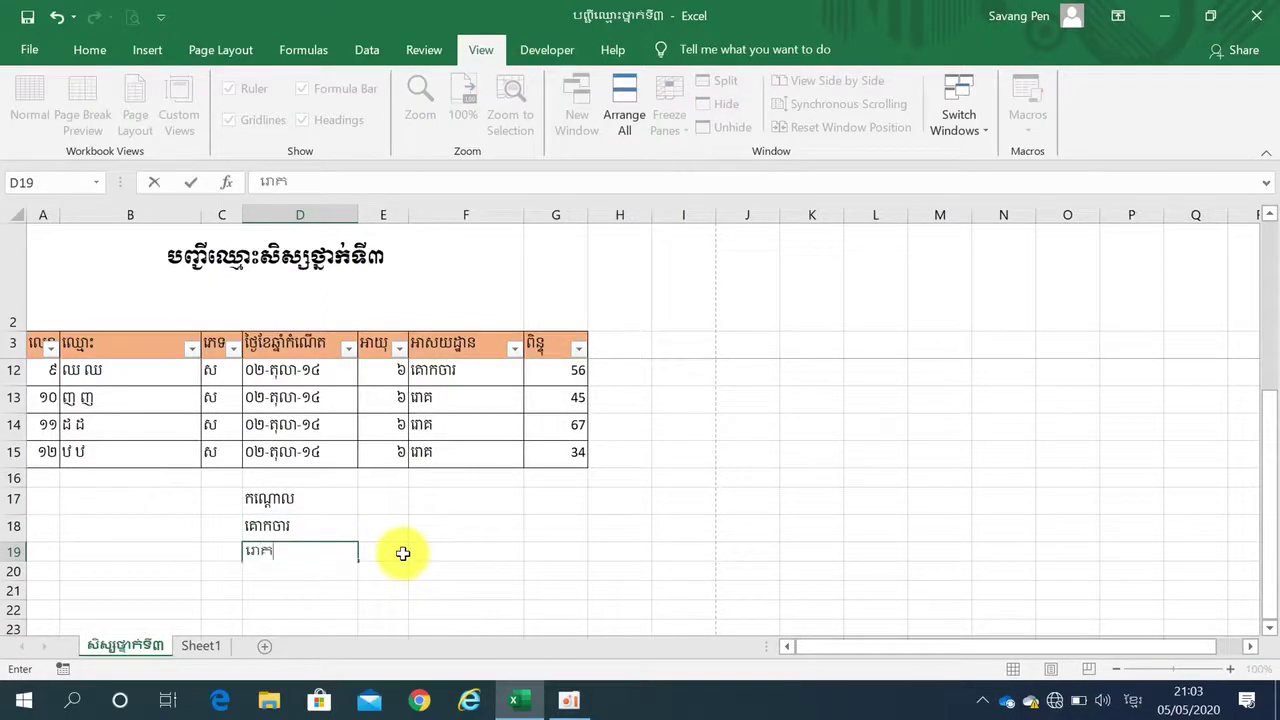
{"action": "key", "text": "Return"}
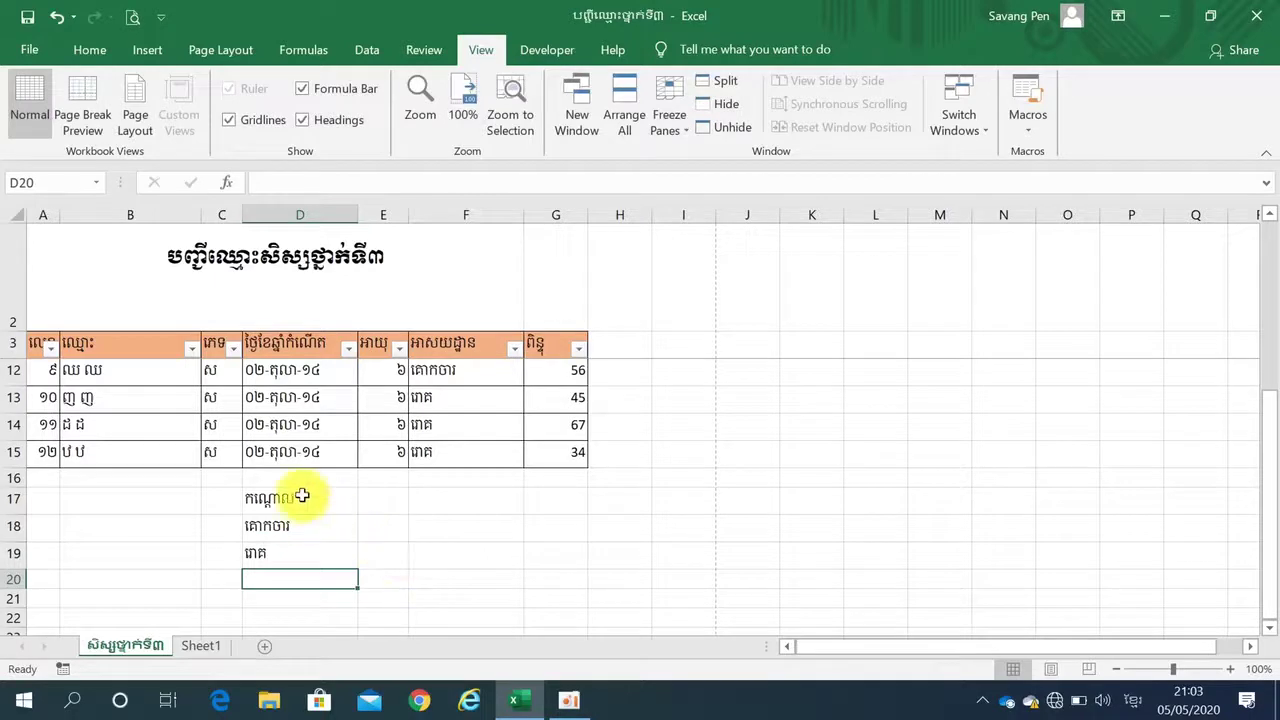
- Apply All Borders to the address block D17:E19
{"action": "left_click_drag", "start_coordinate": [300, 496], "coordinate": [380, 551]}
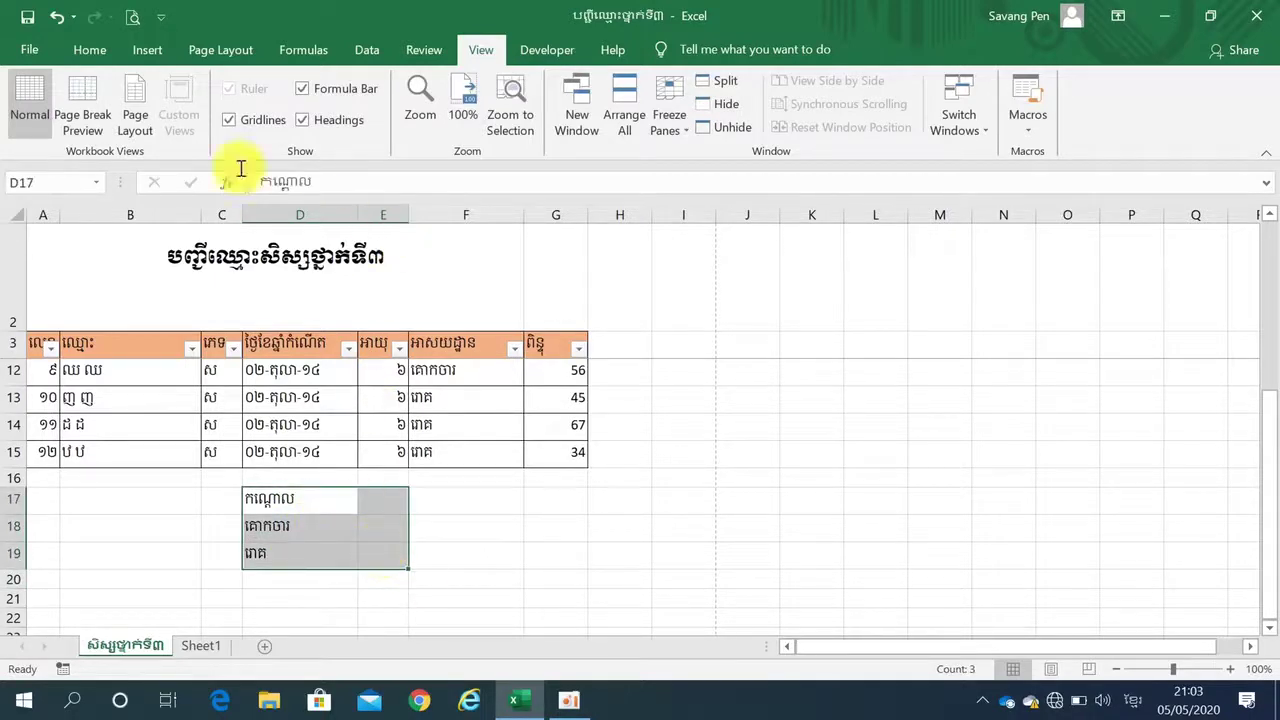
{"action": "left_click", "coordinate": [92, 48]}
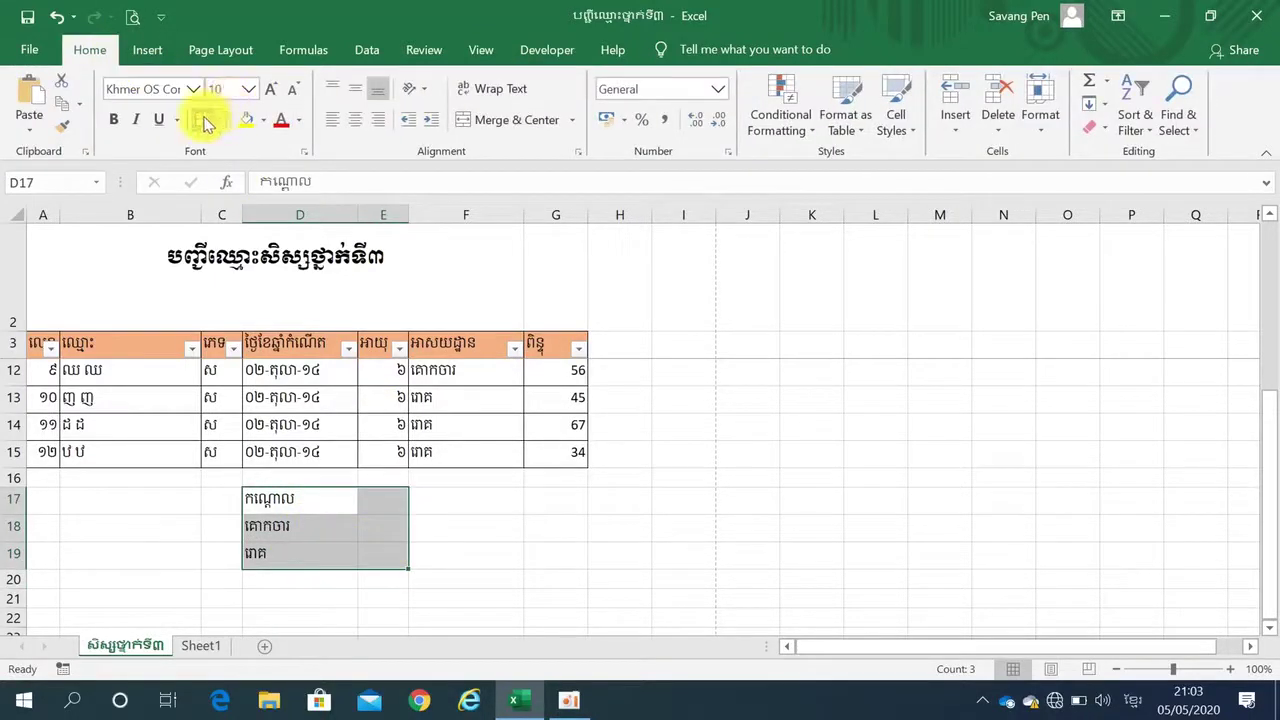
{"action": "left_click", "coordinate": [412, 520]}
{"action": "left_click", "coordinate": [378, 505]}
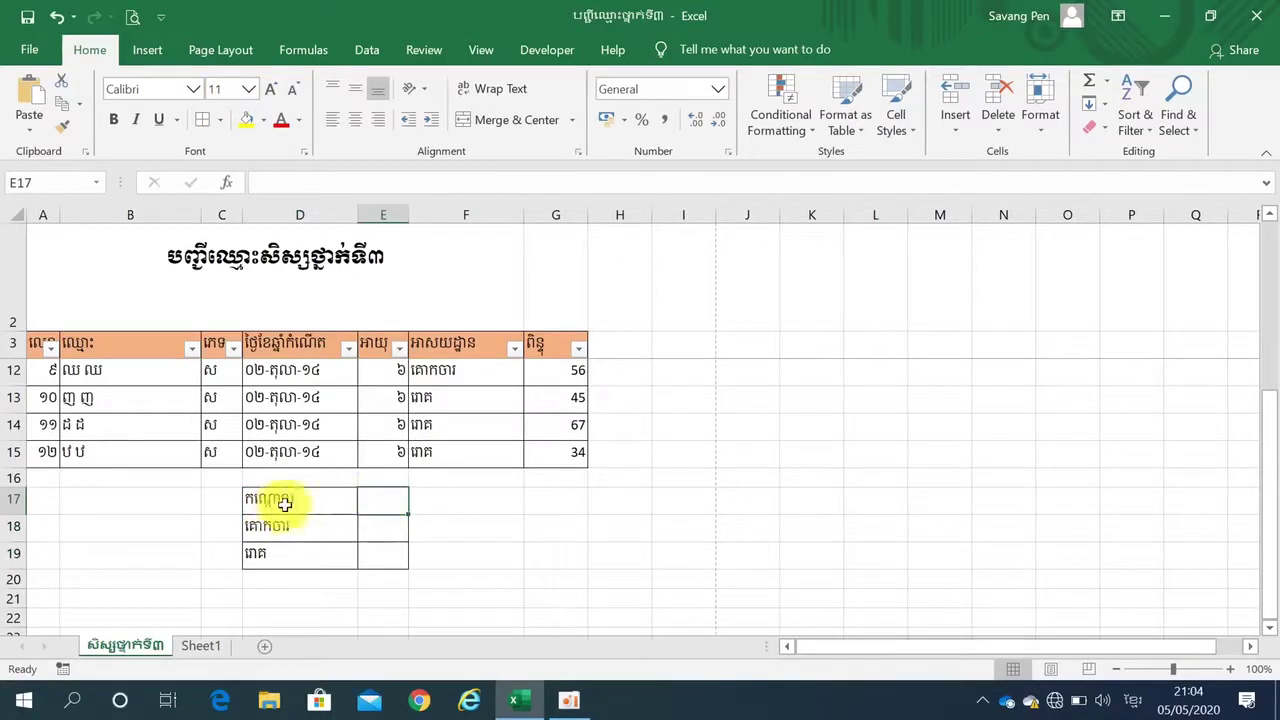
{"action": "scroll", "coordinate": [327, 465], "scroll_direction": "up", "scroll_amount": 3}
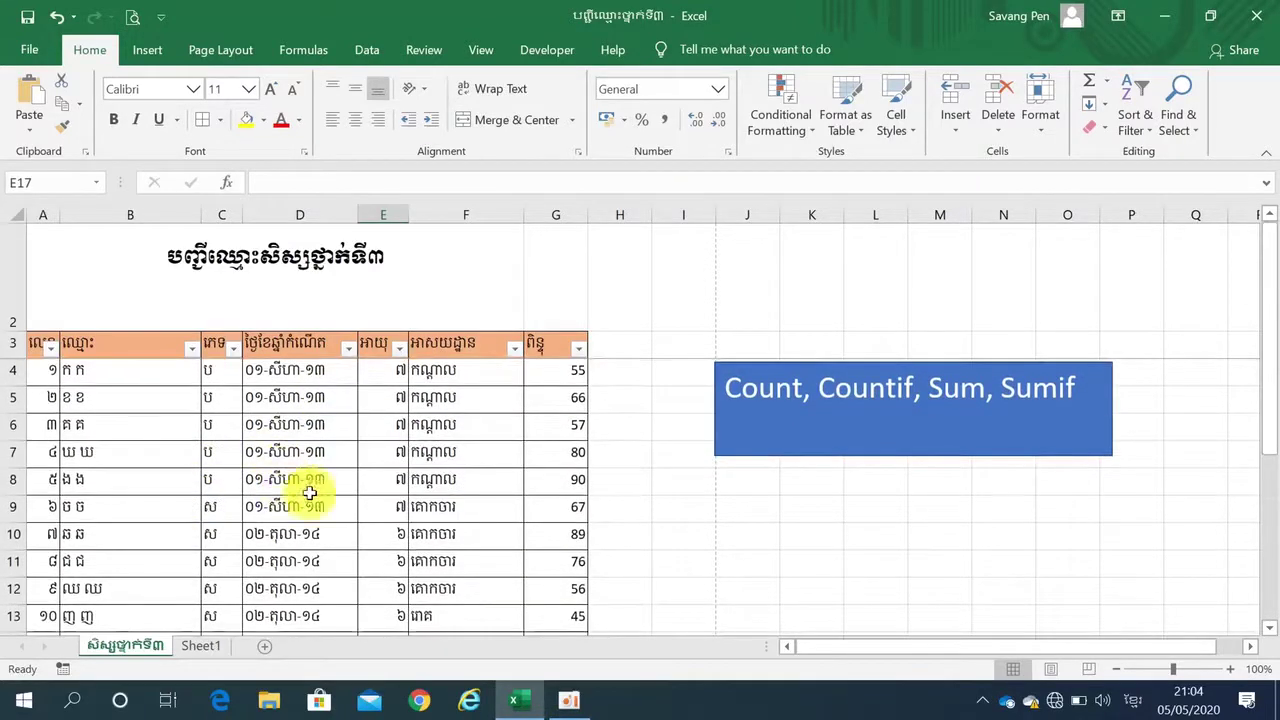
{"action": "scroll", "coordinate": [318, 485], "scroll_direction": "down", "scroll_amount": 2}
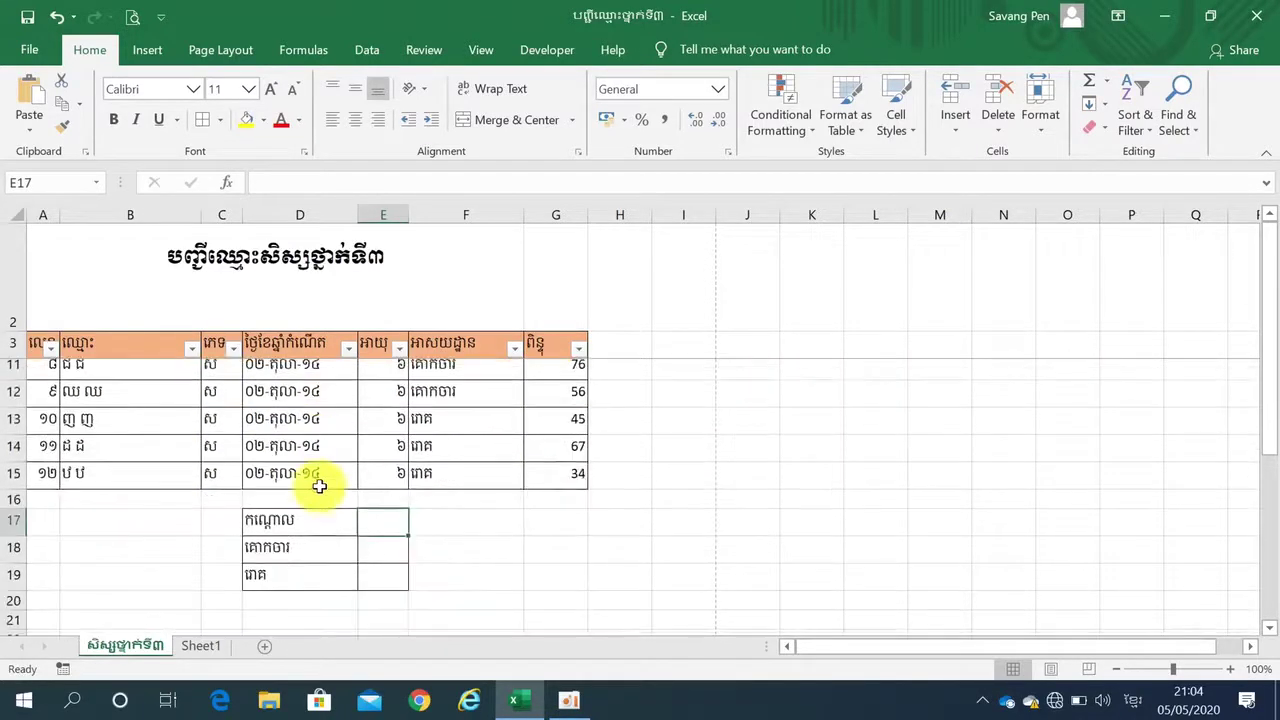
{"action": "scroll", "coordinate": [507, 537], "scroll_direction": "up", "scroll_amount": 1}
{"action": "scroll", "coordinate": [507, 537], "scroll_direction": "down", "scroll_amount": 1}
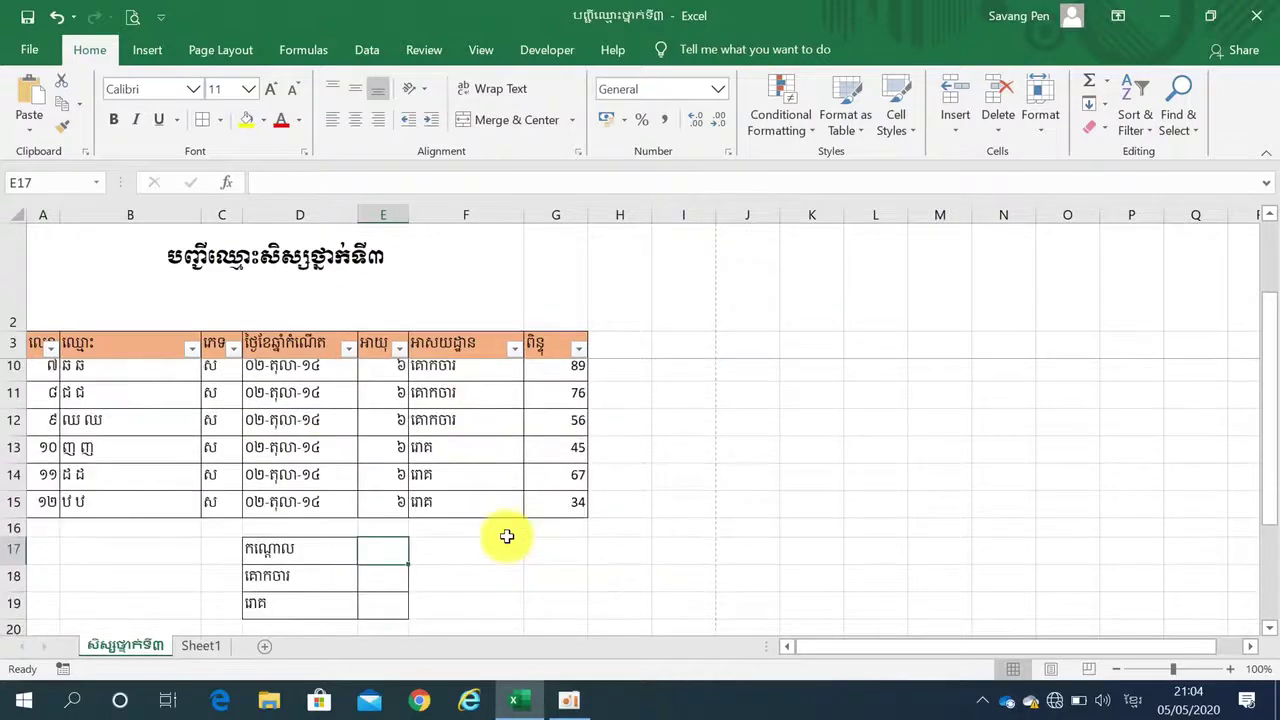
{"action": "scroll", "coordinate": [507, 537], "scroll_direction": "up", "scroll_amount": 2}
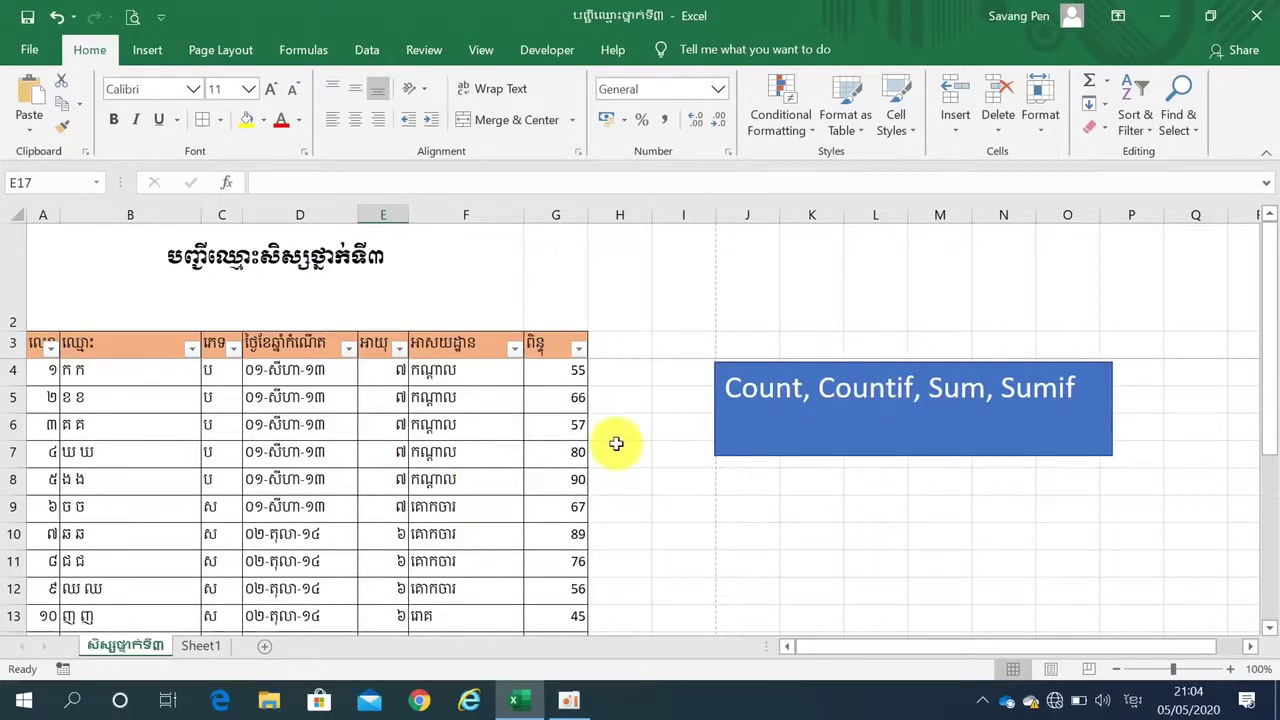
{"action": "scroll", "coordinate": [614, 443], "scroll_direction": "down", "scroll_amount": 3}
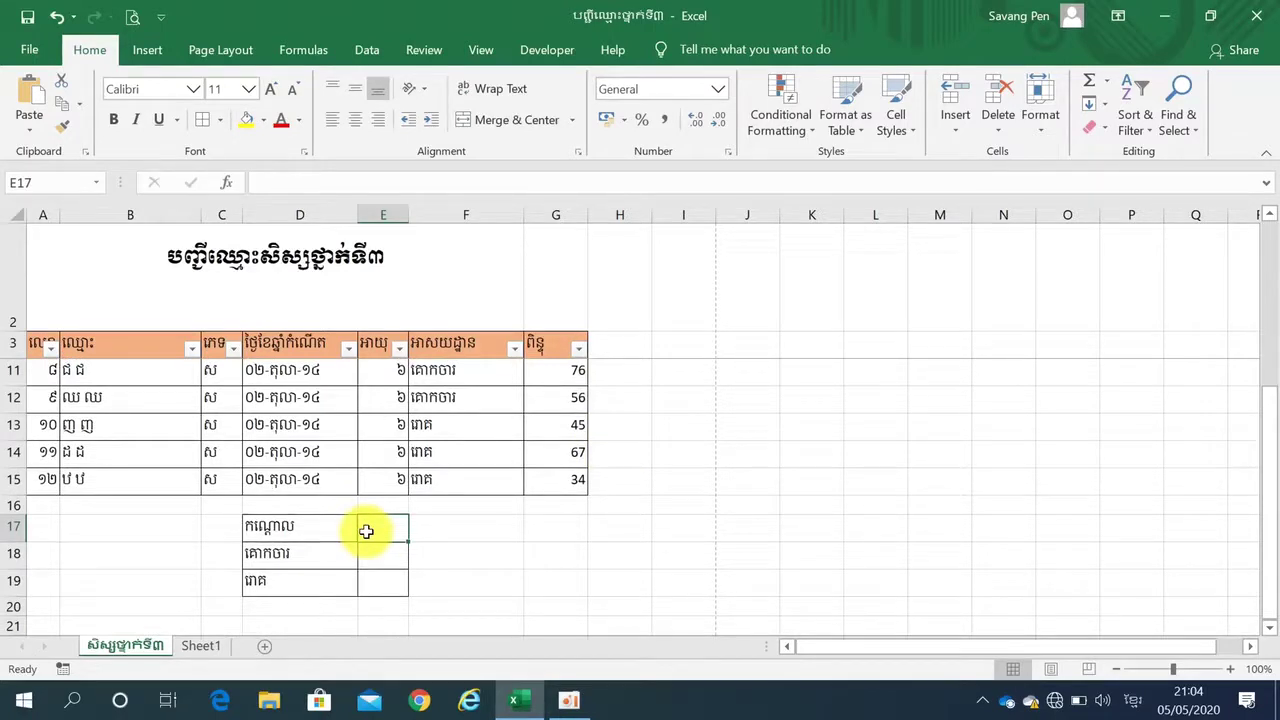
- Enter =COUNTIF(F4:F15,F4) in E17 to count the first address, giving 5
{"action": "type", "text": "ឲ"}
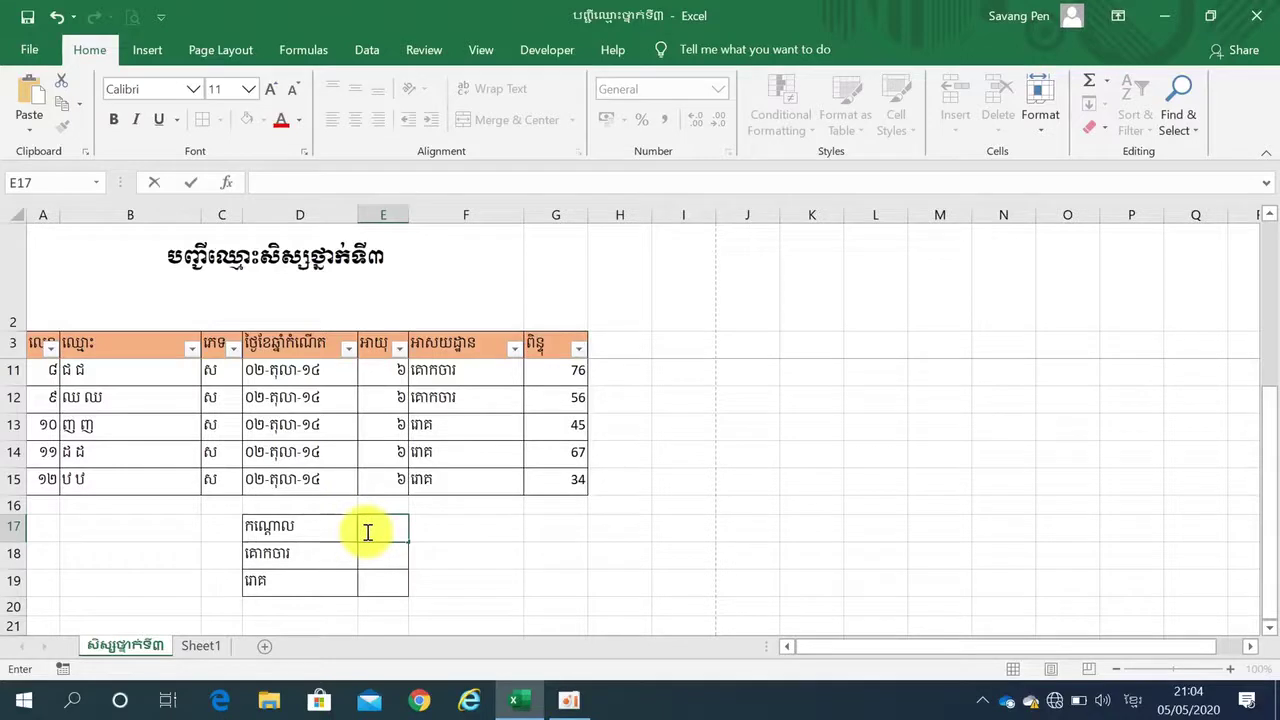
{"action": "type", "text": "="}
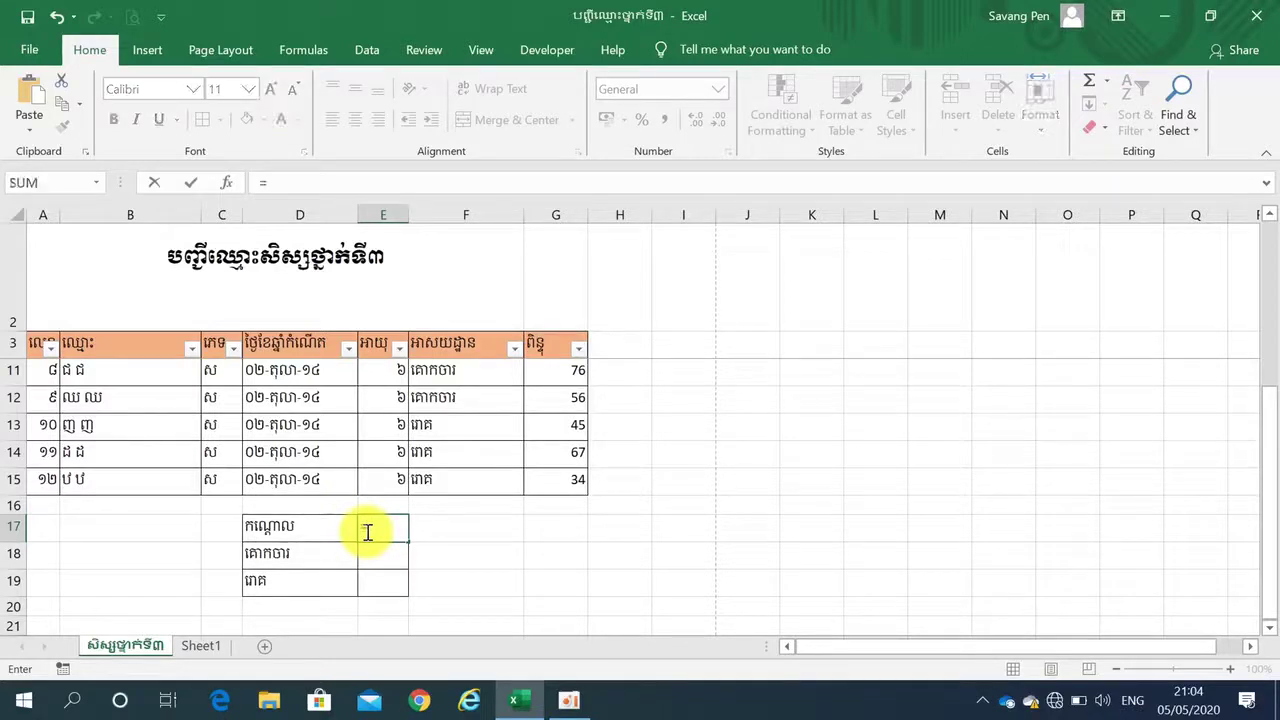
{"action": "type", "text": "coun"}
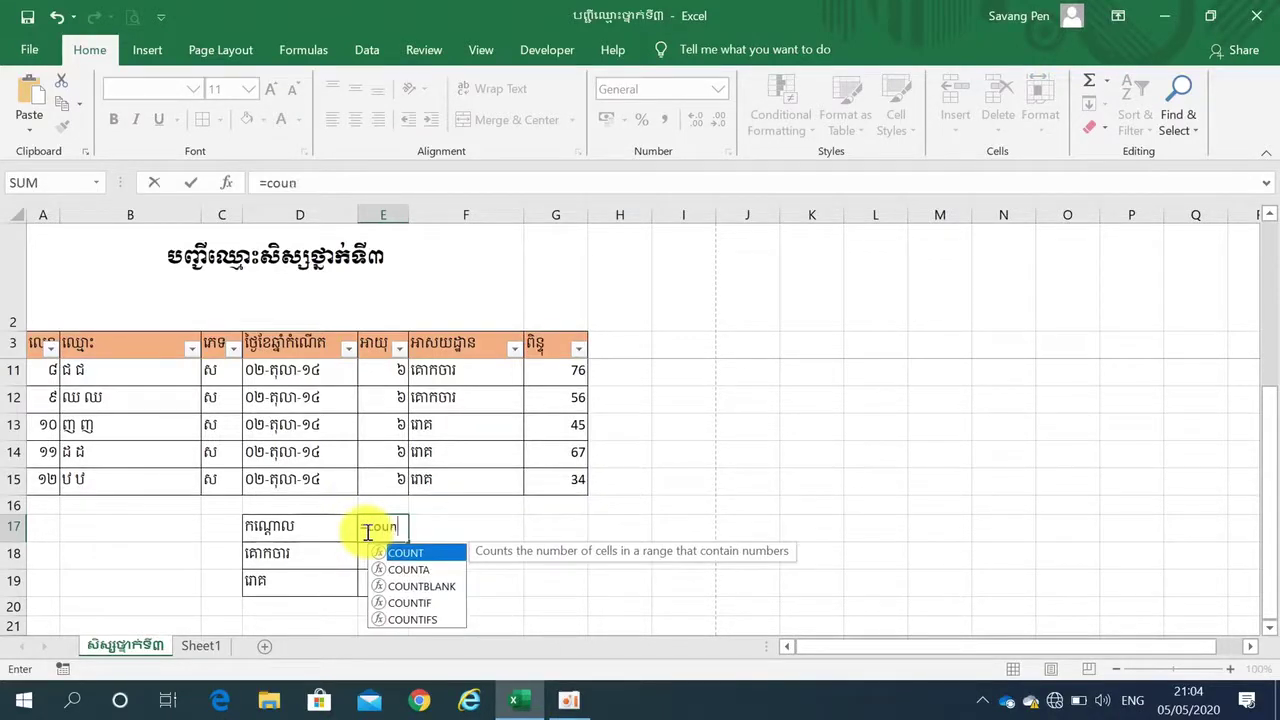
{"action": "type", "text": "tif"}
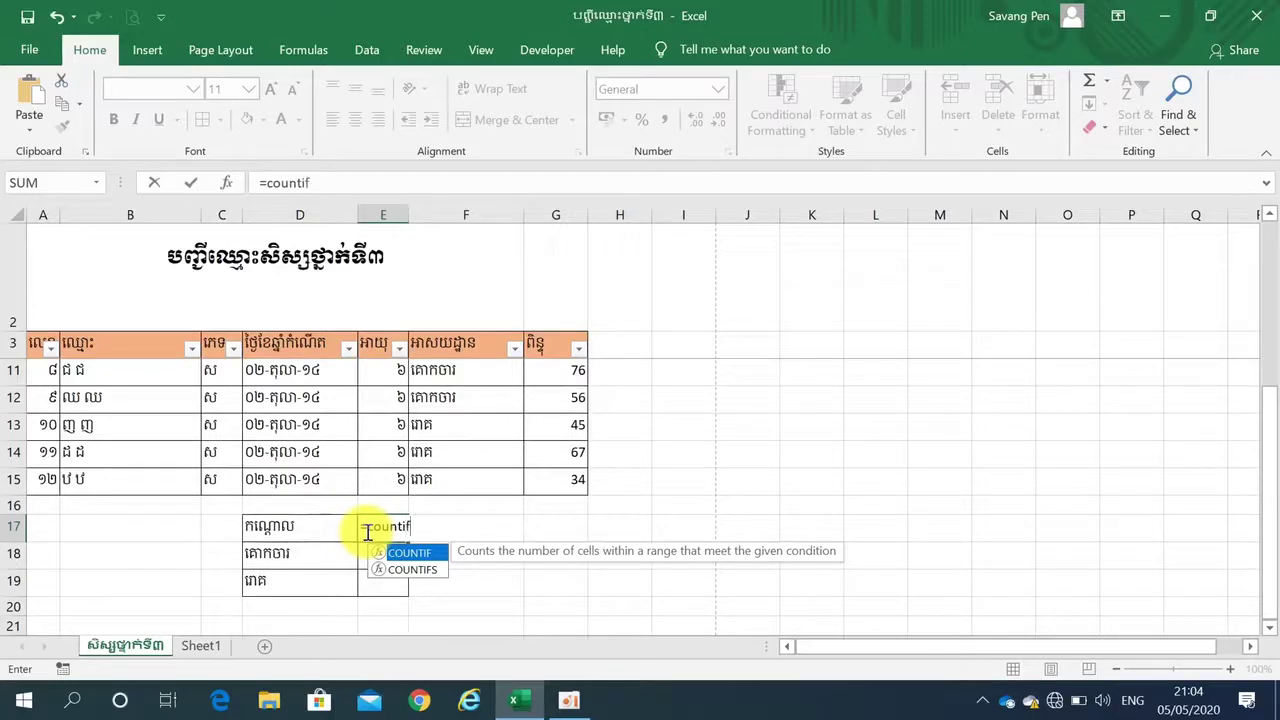
{"action": "type", "text": "("}
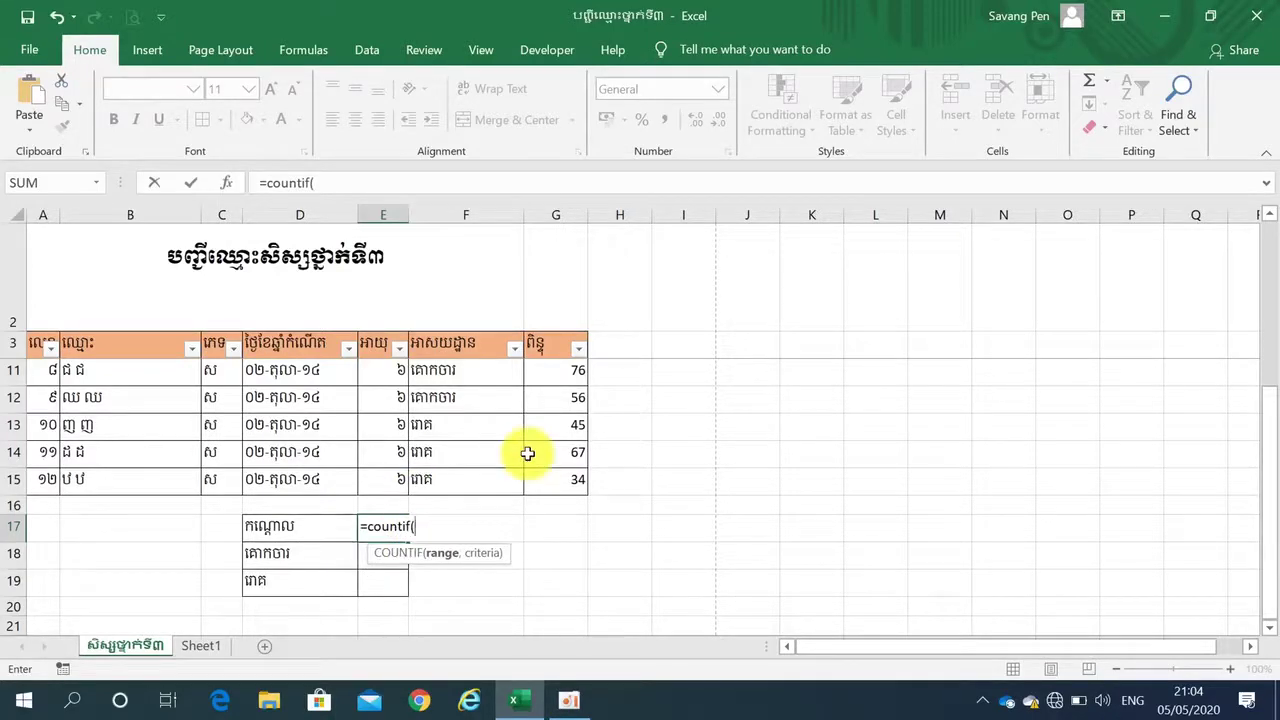
{"action": "scroll", "coordinate": [527, 453], "scroll_direction": "up", "scroll_amount": 3}
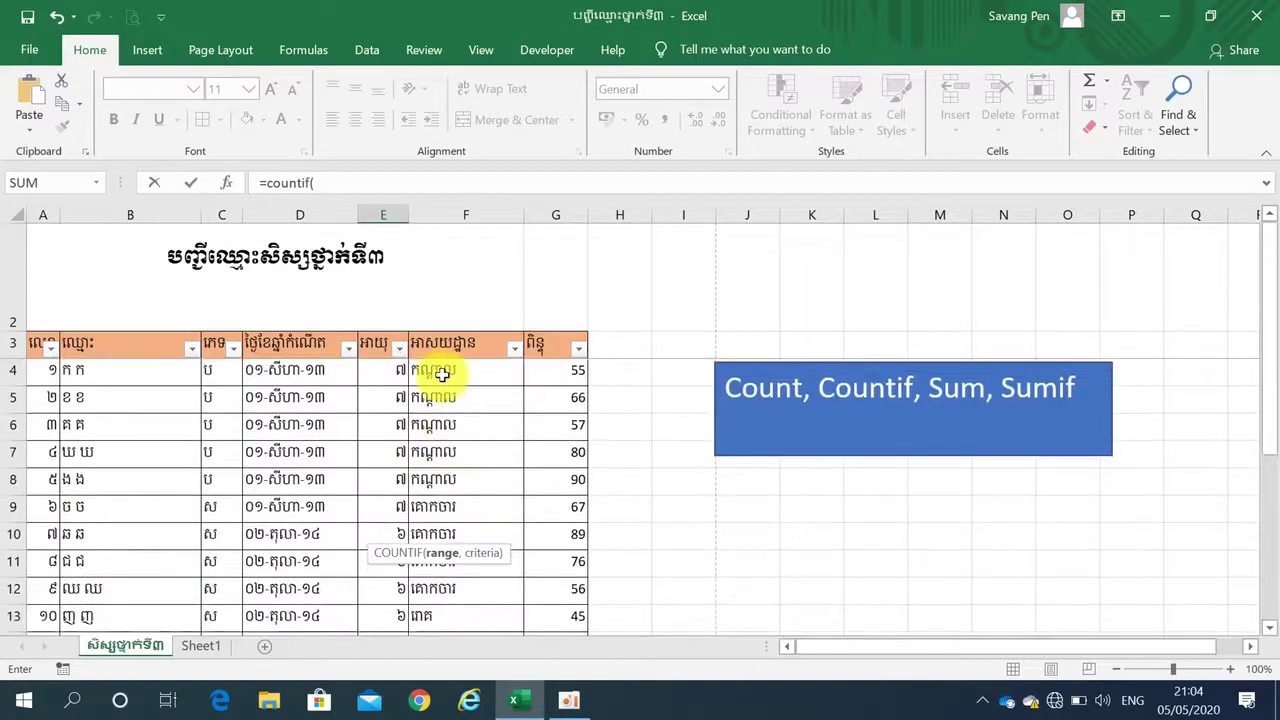
{"action": "mouse_move", "coordinate": [442, 372]}
{"action": "left_mouse_down"}
{"action": "mouse_move", "coordinate": [445, 632]}
{"action": "mouse_move", "coordinate": [441, 596]}
{"action": "left_mouse_up"}
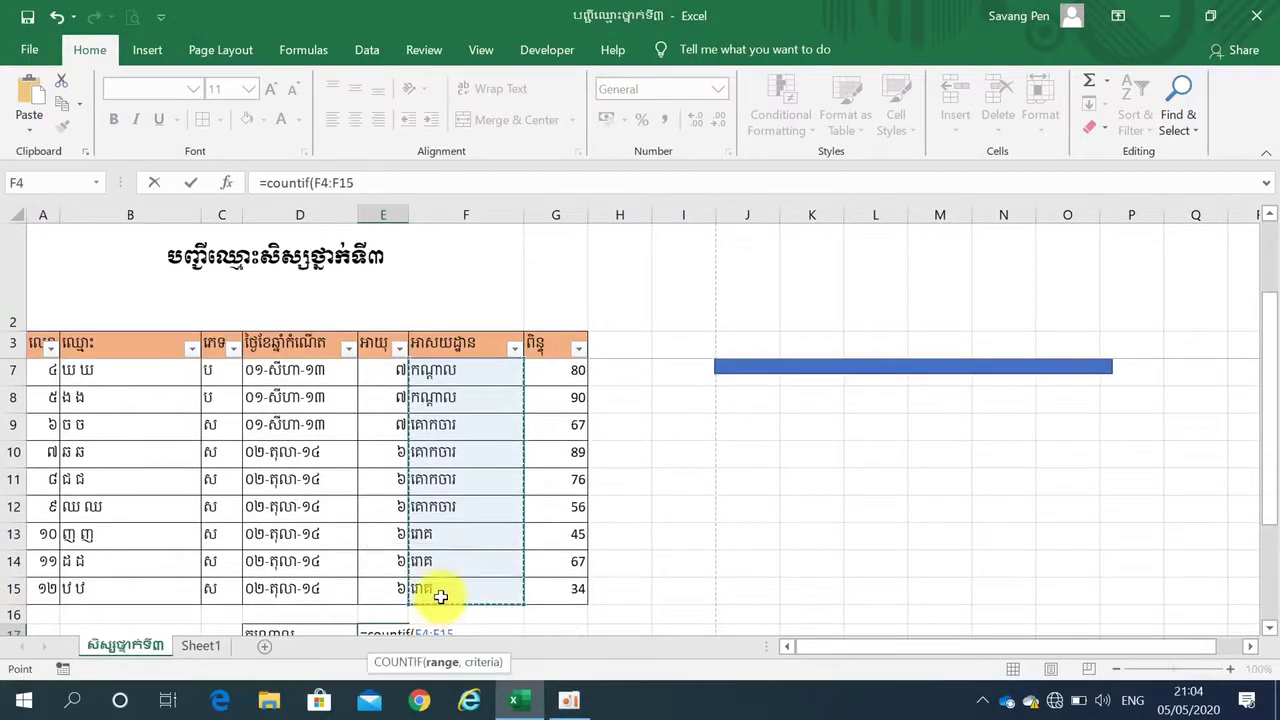
{"action": "type", "text": ","}
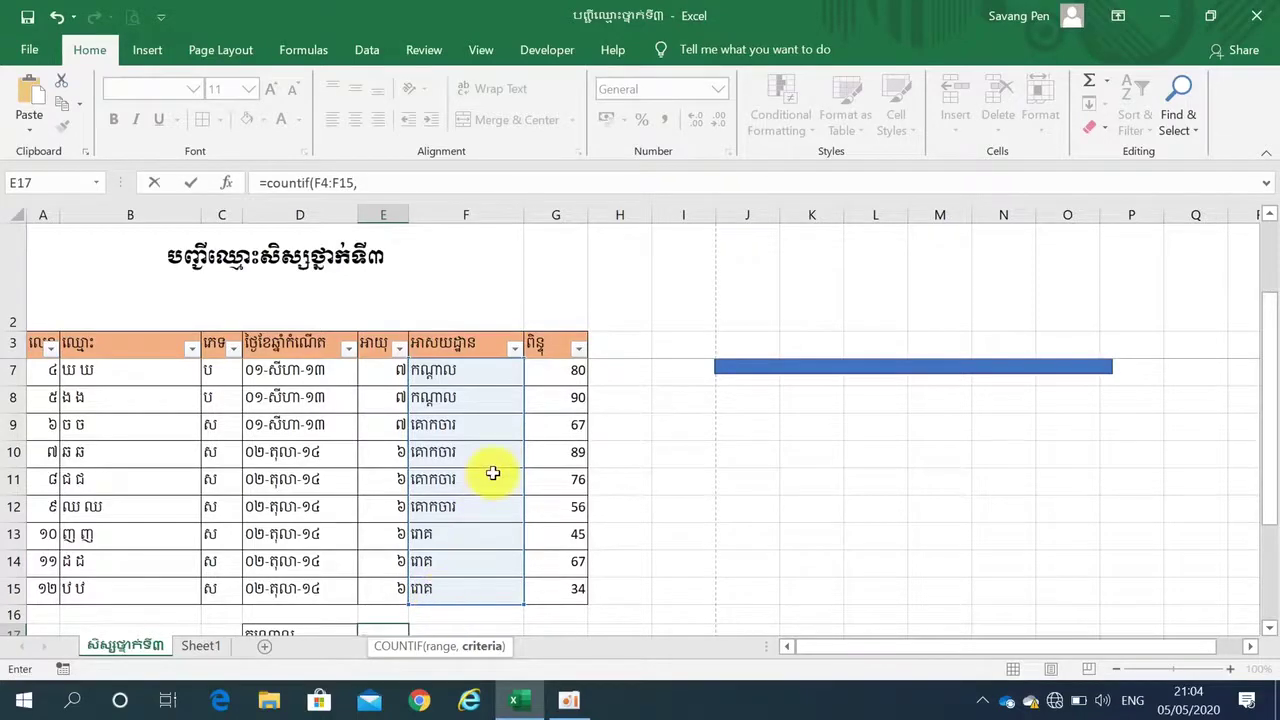
{"action": "scroll", "coordinate": [493, 473], "scroll_direction": "up", "scroll_amount": 1}
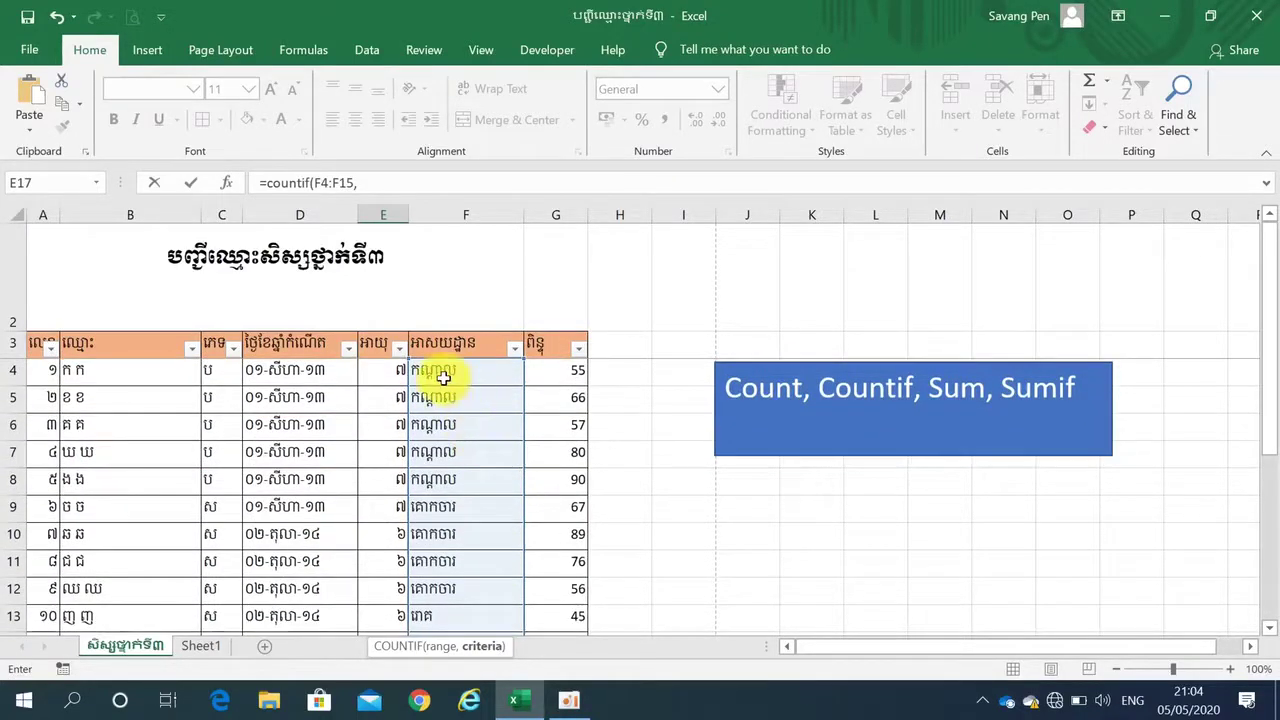
{"action": "left_click", "coordinate": [443, 377]}
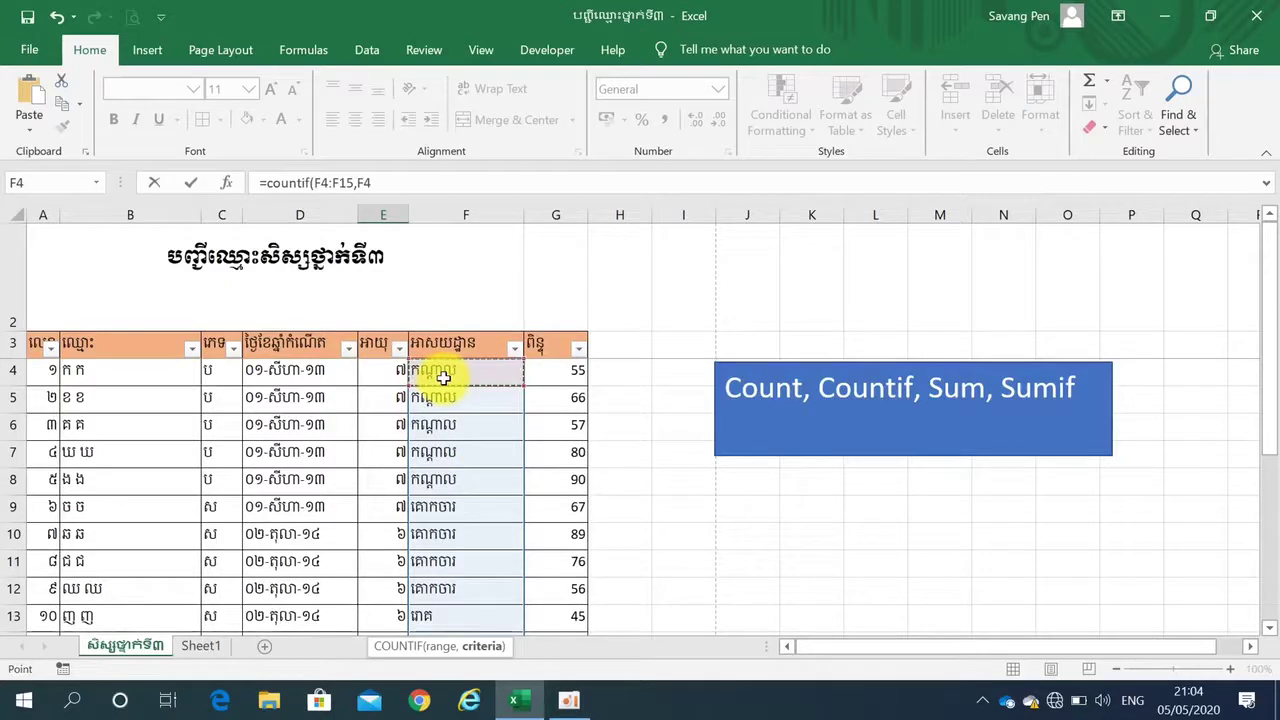
{"action": "key", "text": "Return"}
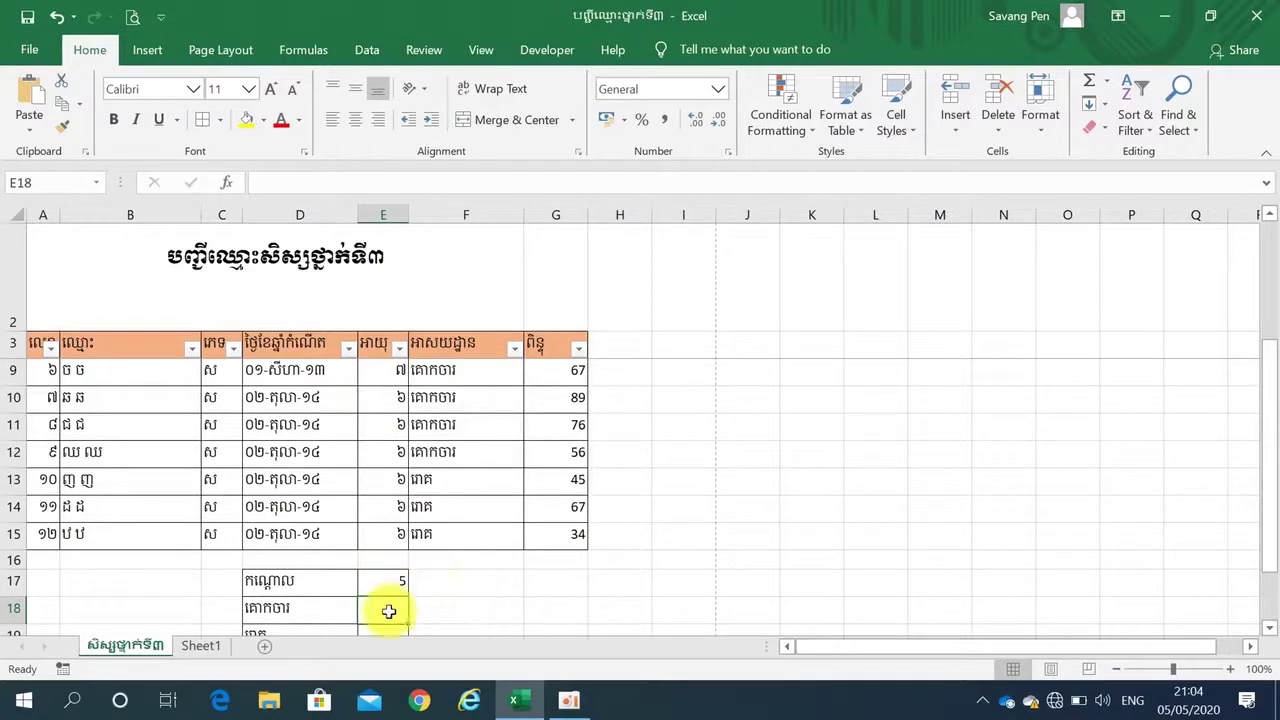
- Enter =COUNTIF(F4:F15,F9) in E18 to count the second address, giving 4
{"action": "type", "text": "=co"}
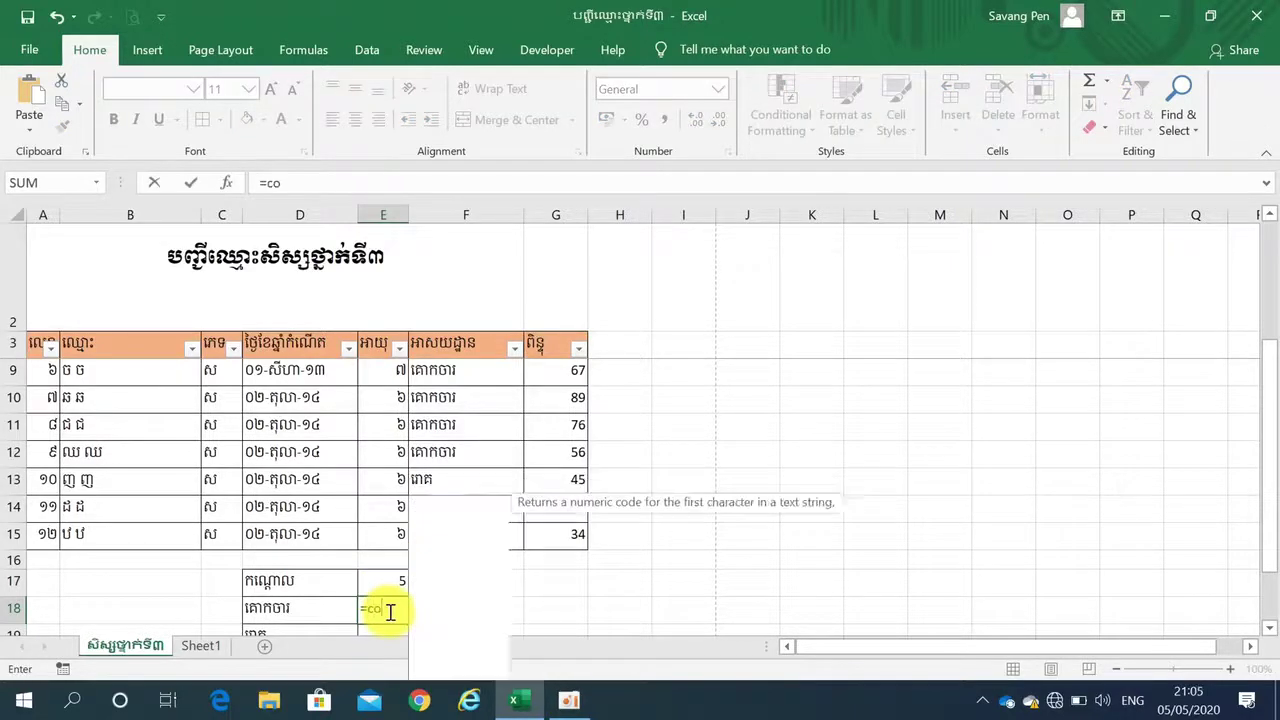
{"action": "type", "text": "untif"}
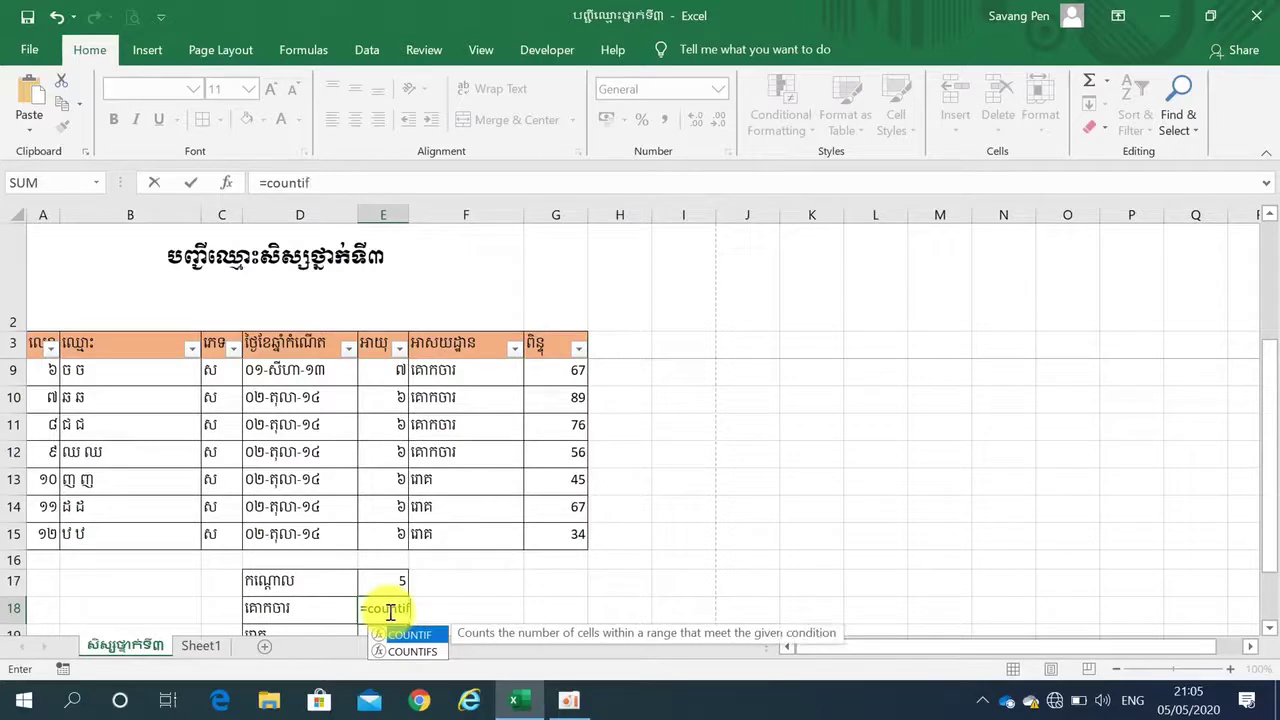
{"action": "type", "text": "("}
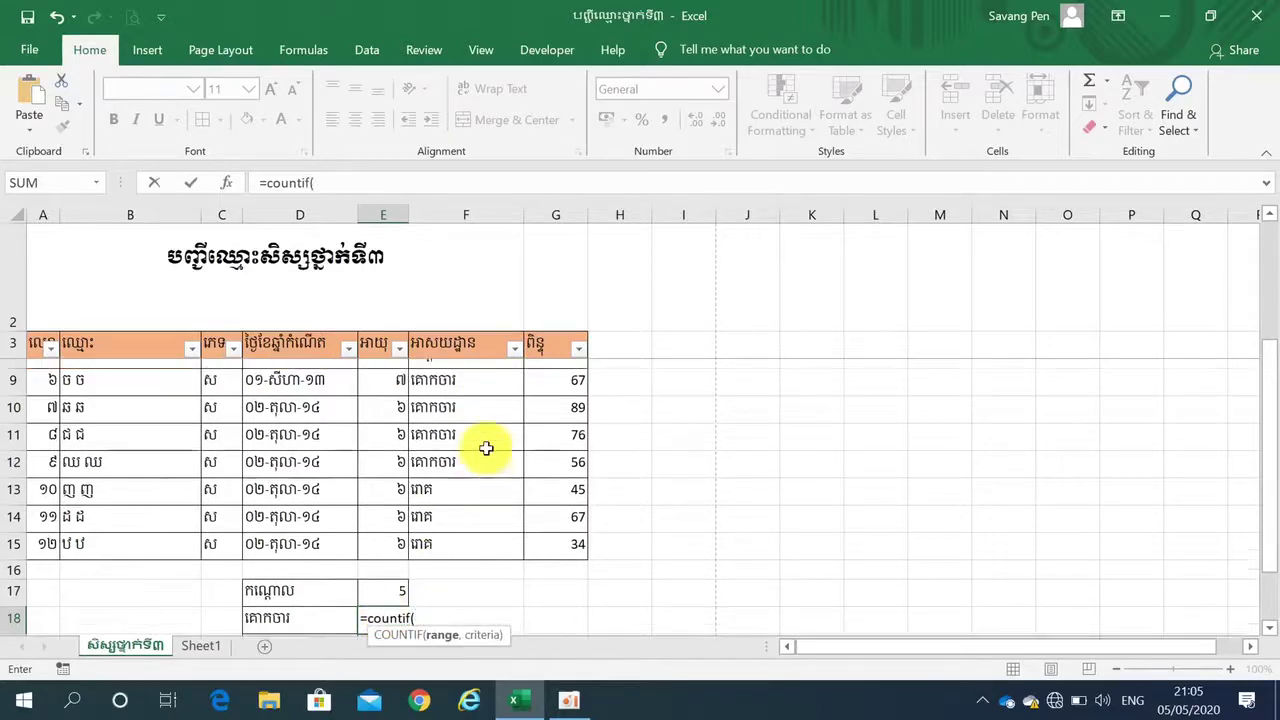
{"action": "scroll", "coordinate": [486, 448], "scroll_direction": "up", "scroll_amount": 3}
{"action": "scroll", "coordinate": [486, 448], "scroll_direction": "down", "scroll_amount": 1}
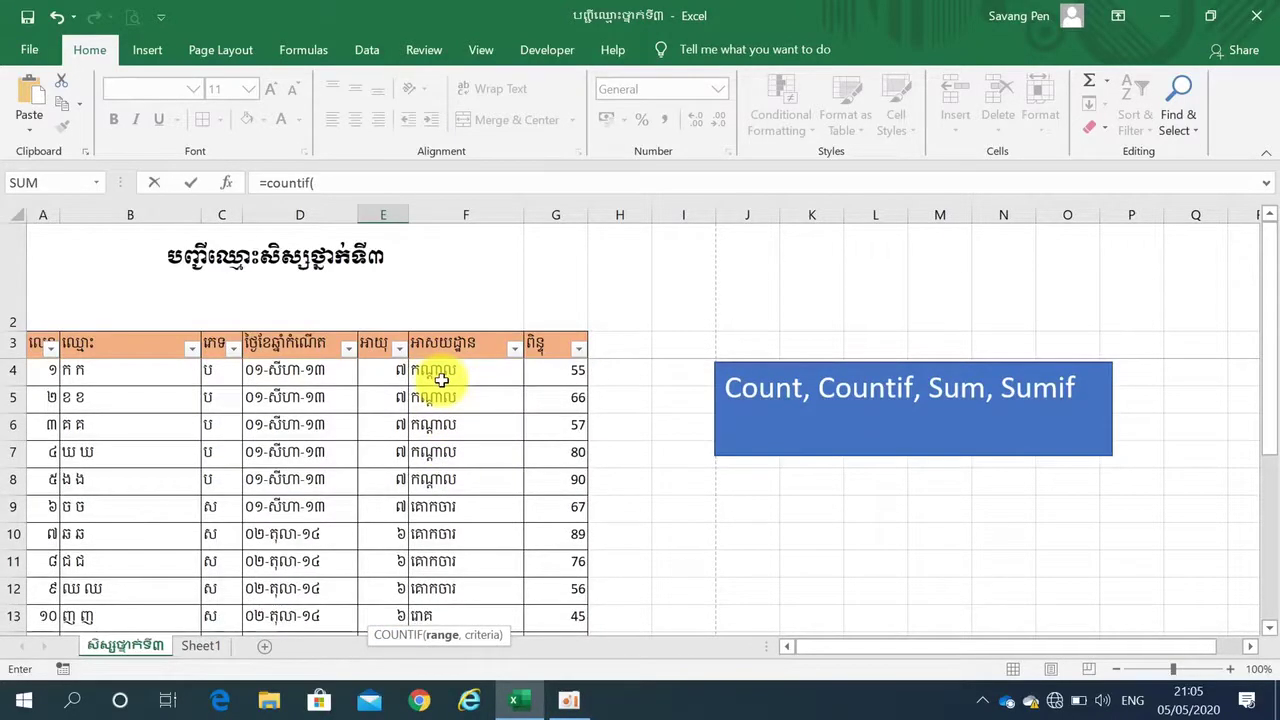
{"action": "mouse_move", "coordinate": [441, 378]}
{"action": "left_mouse_down"}
{"action": "mouse_move", "coordinate": [436, 672]}
{"action": "mouse_move", "coordinate": [443, 590]}
{"action": "left_mouse_up"}
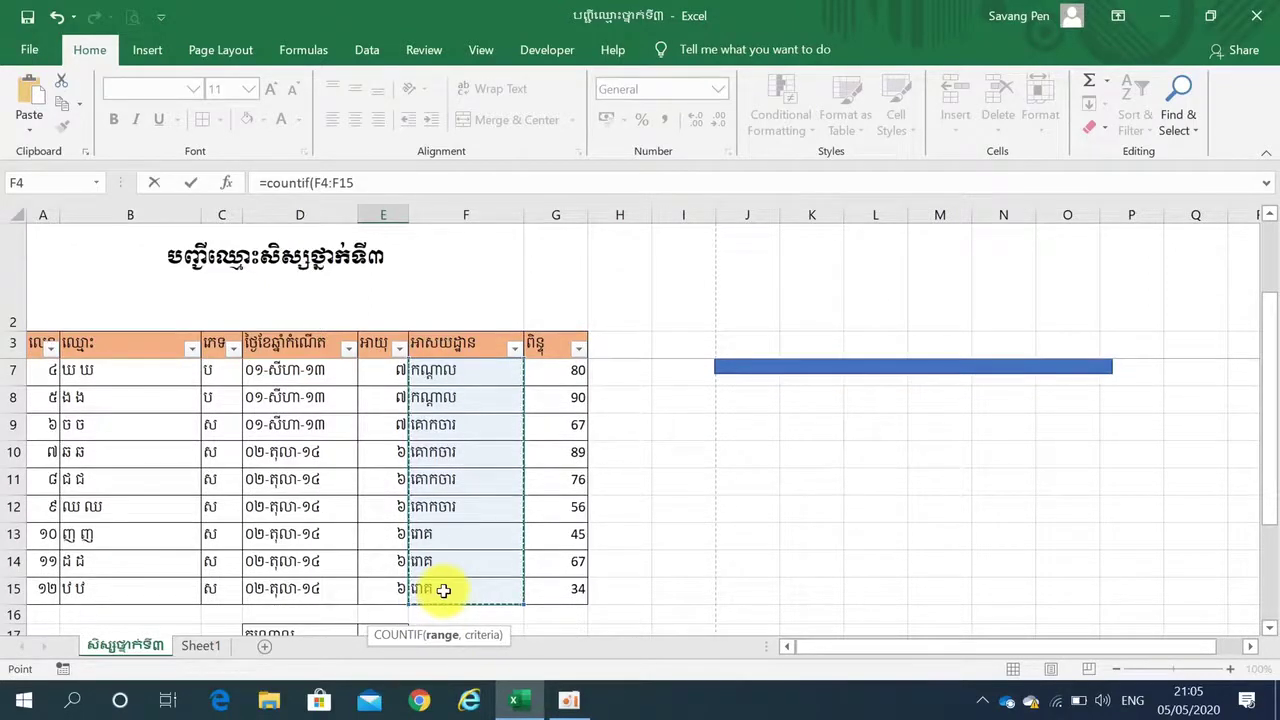
{"action": "type", "text": ","}
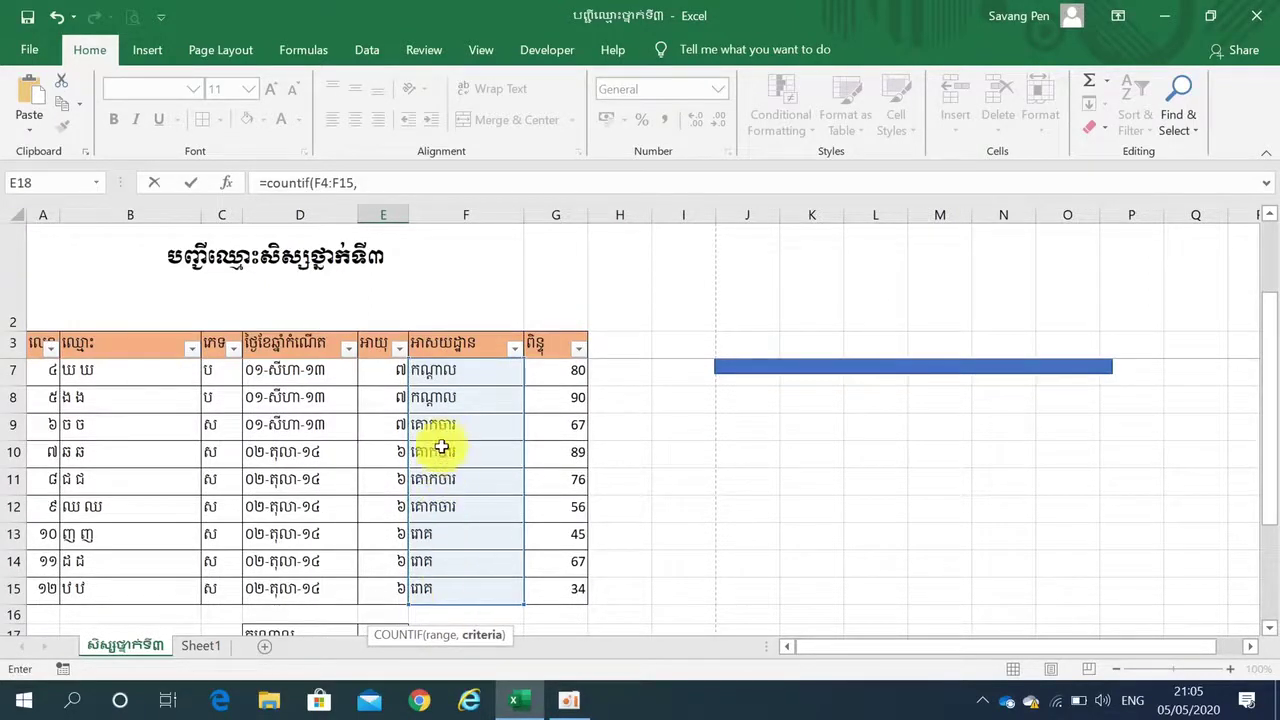
{"action": "left_click", "coordinate": [438, 424]}
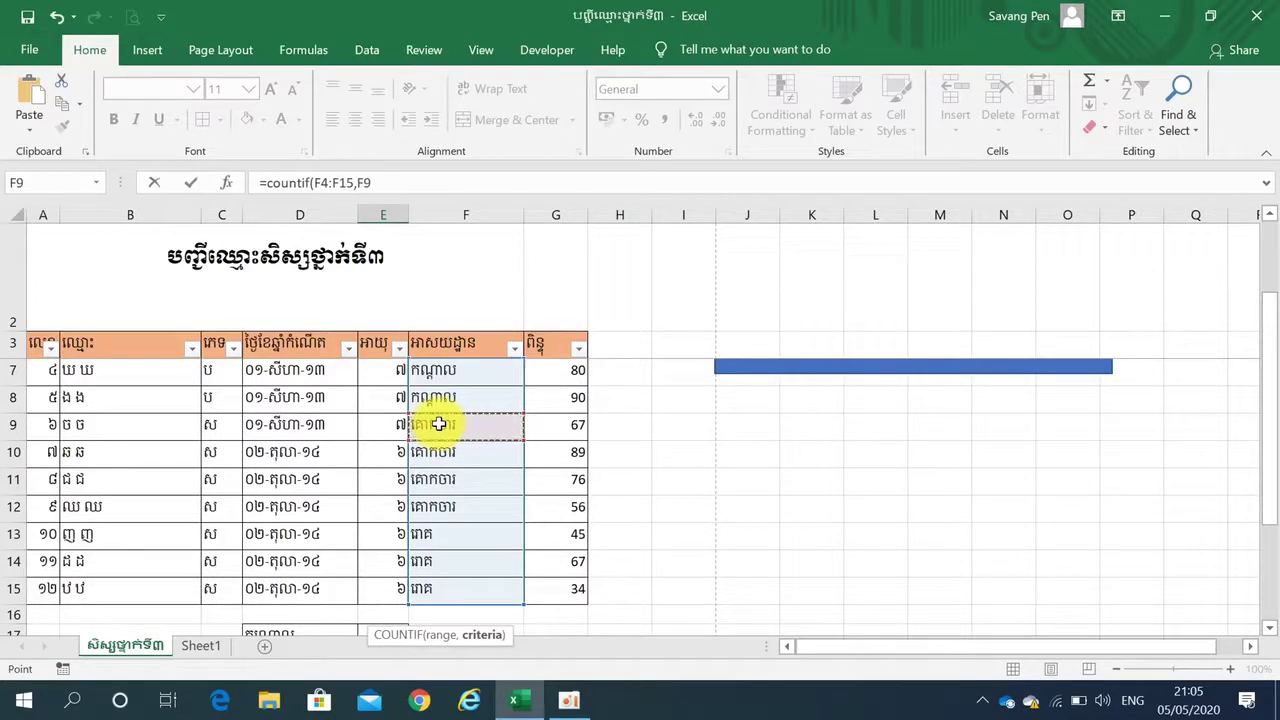
{"action": "key", "text": "Return"}
{"action": "scroll", "coordinate": [438, 424], "scroll_direction": "down", "scroll_amount": 1}
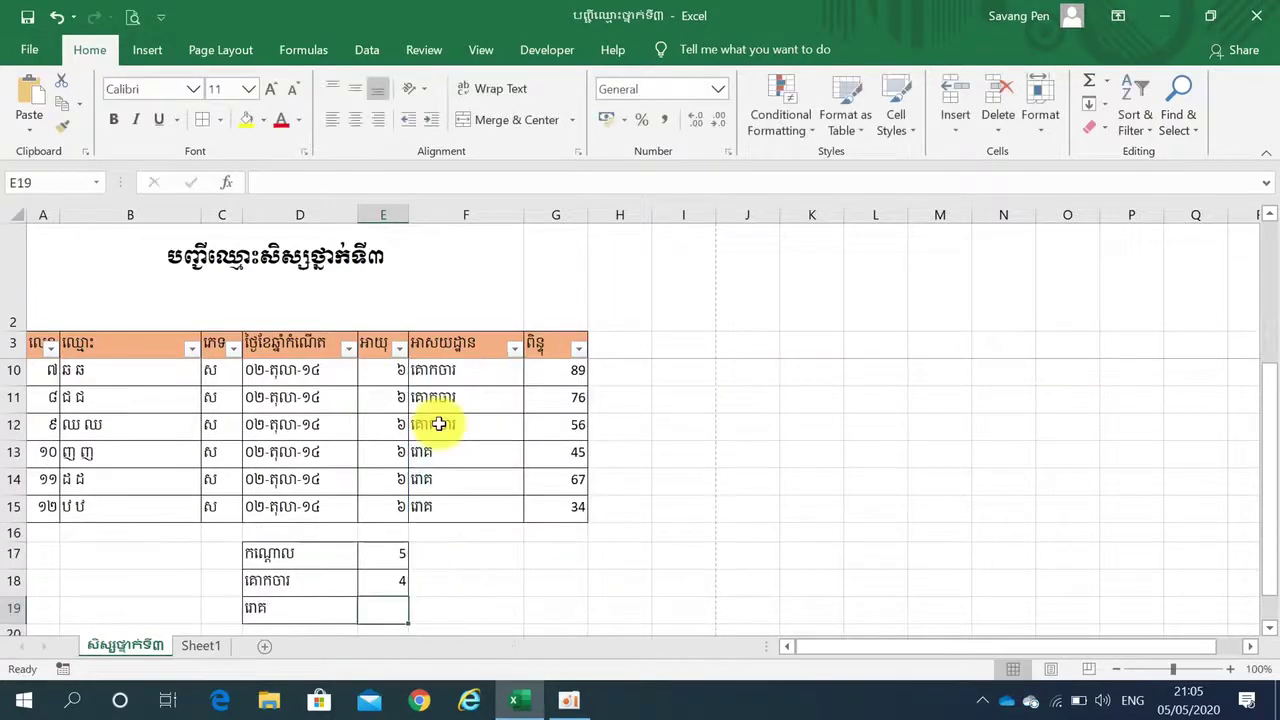
- Enter =COUNTIF(F4:F15,F13) in E19 for the third address, giving 3
{"action": "type", "text": "=count"}
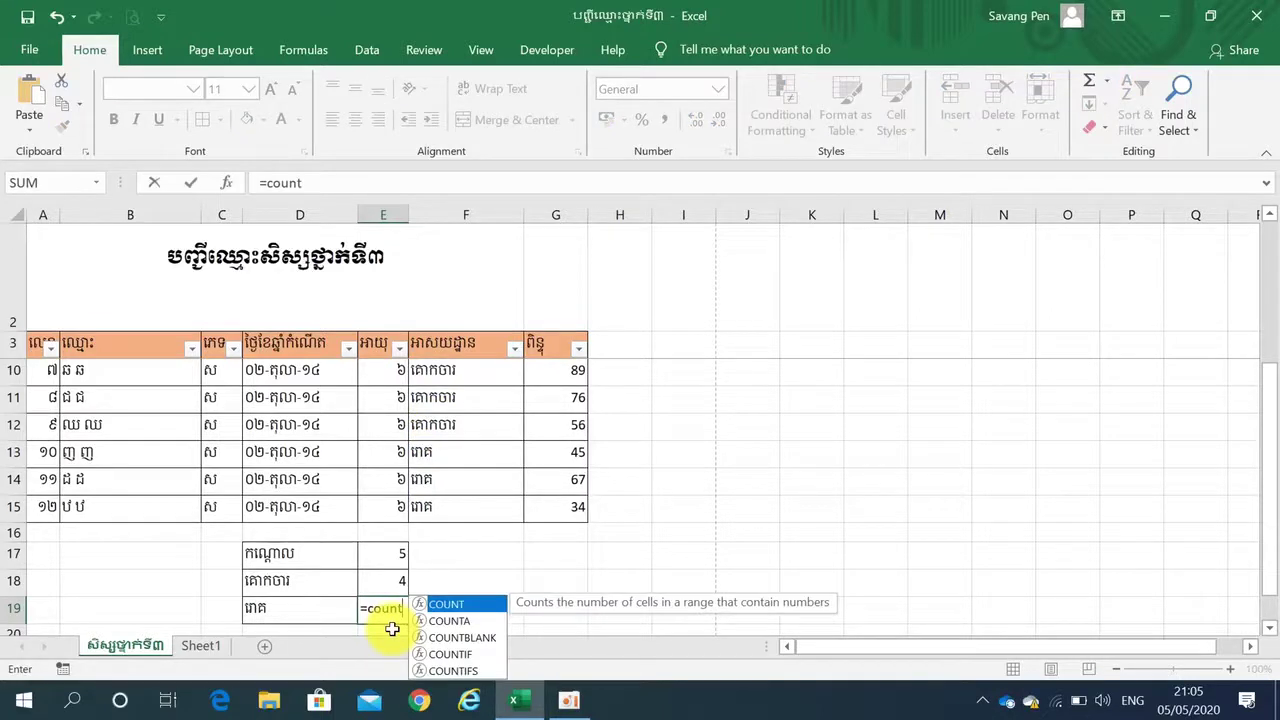
{"action": "type", "text": "if("}
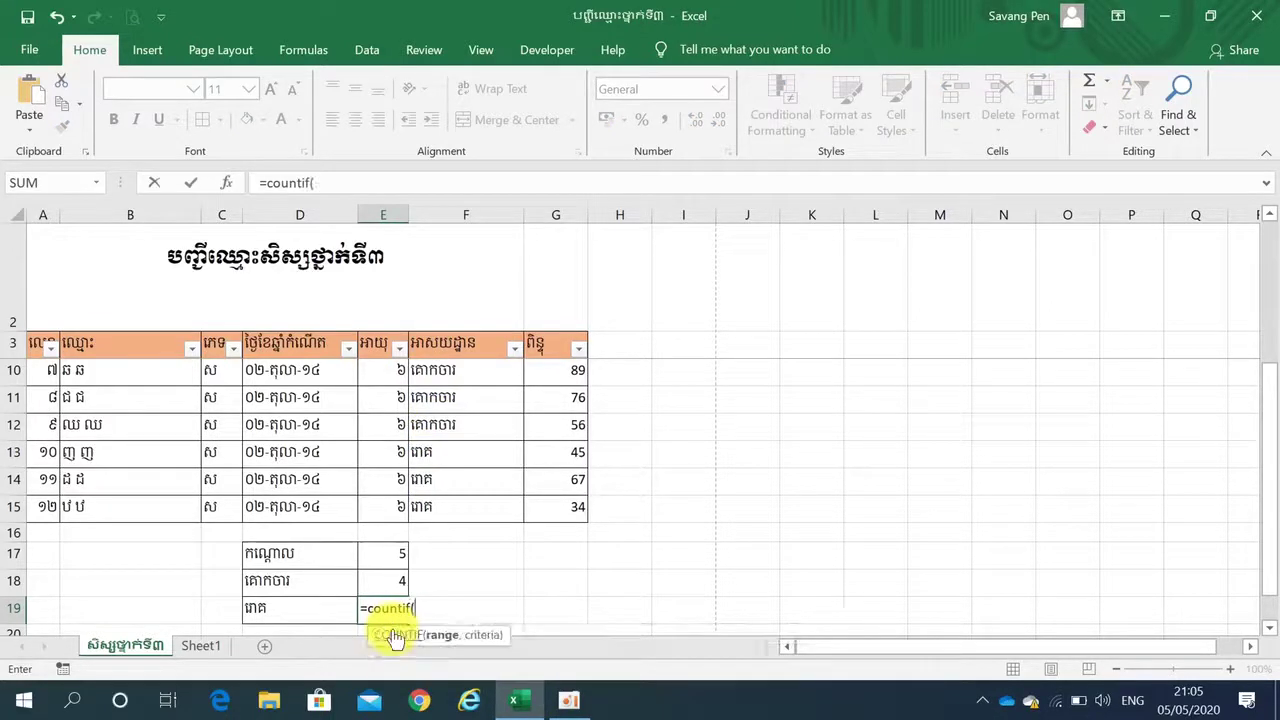
{"action": "scroll", "coordinate": [449, 435], "scroll_direction": "up", "scroll_amount": 2}
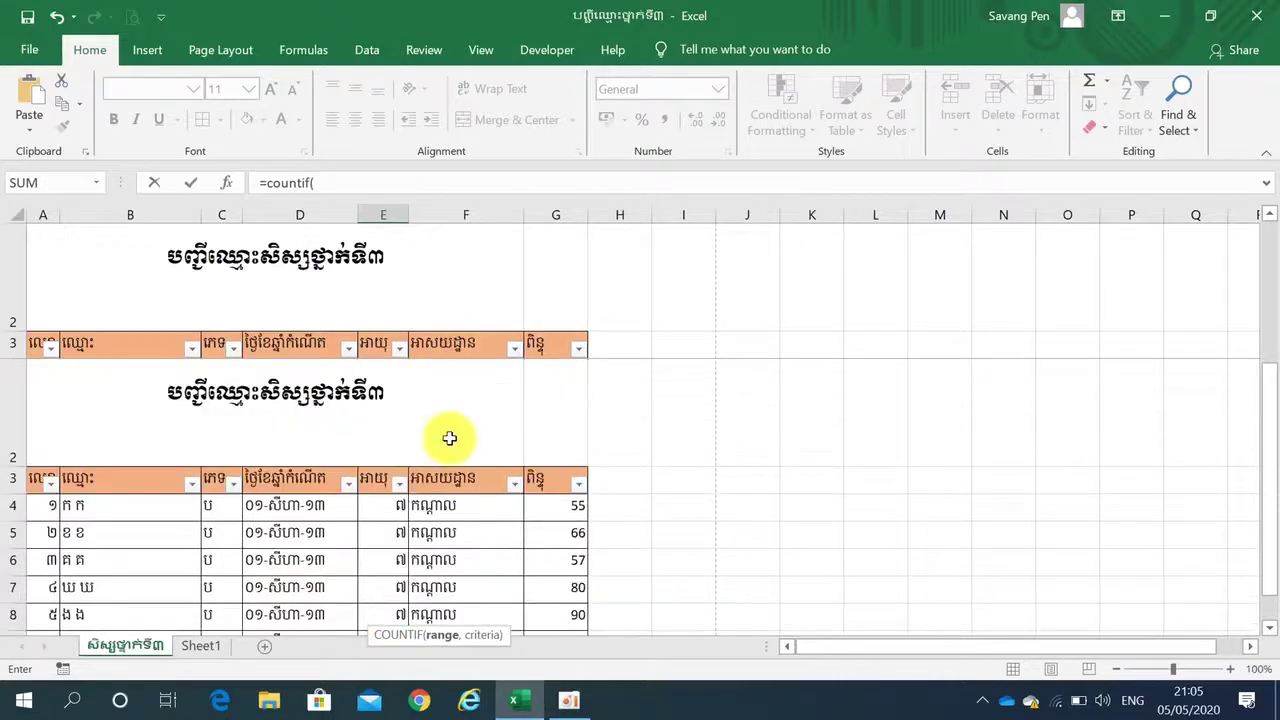
{"action": "mouse_move", "coordinate": [449, 378]}
{"action": "left_mouse_down"}
{"action": "mouse_move", "coordinate": [425, 665]}
{"action": "mouse_move", "coordinate": [443, 587]}
{"action": "left_mouse_up"}
{"action": "type", "text": ","}
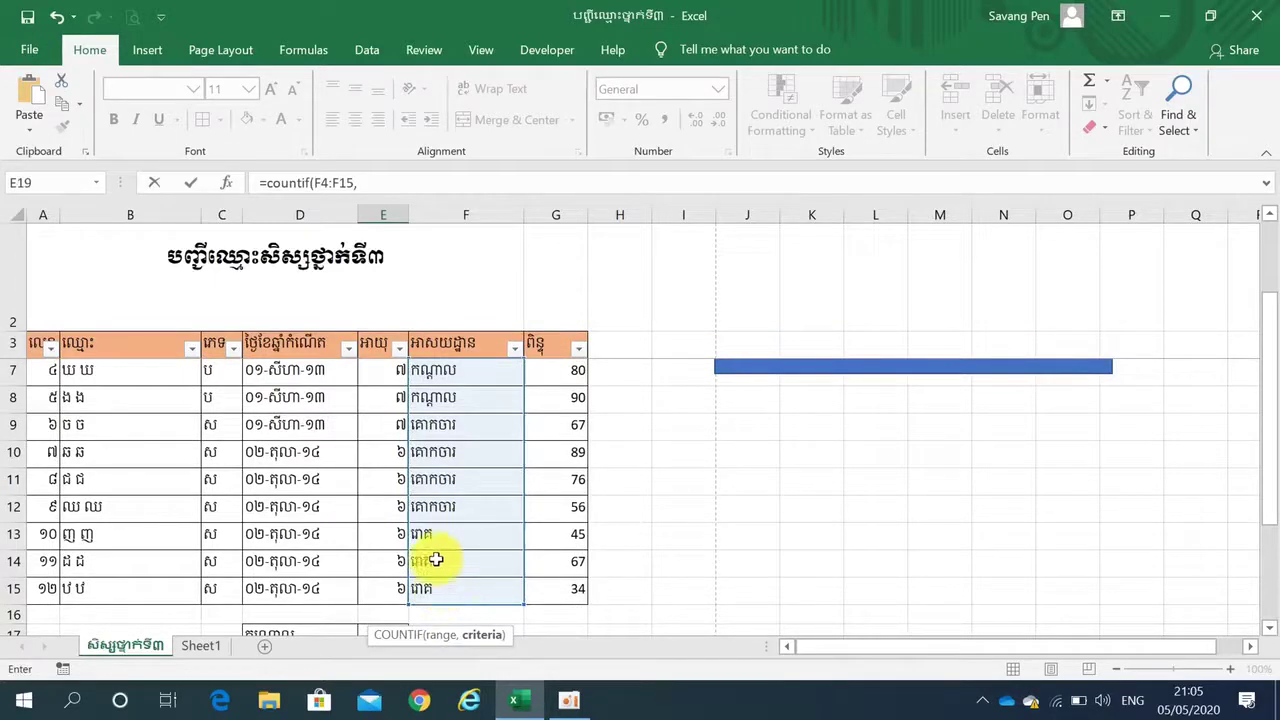
{"action": "left_click", "coordinate": [434, 540]}
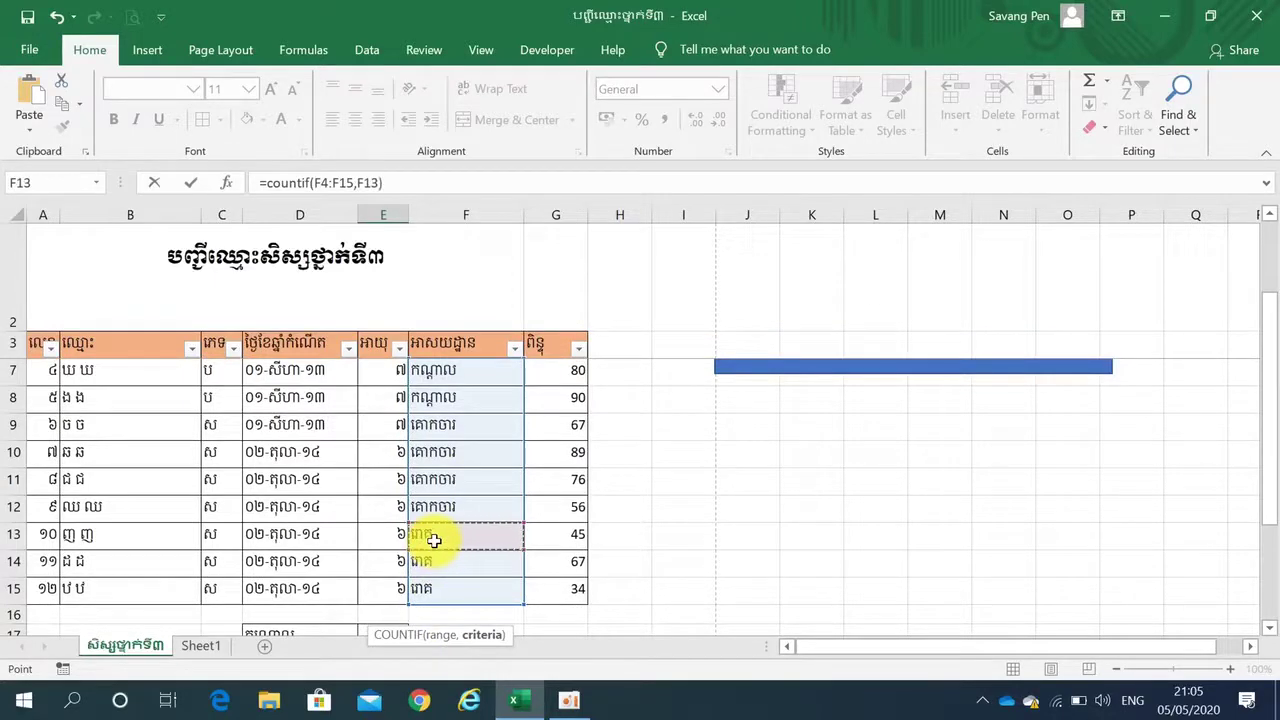
{"action": "key", "text": "Return"}
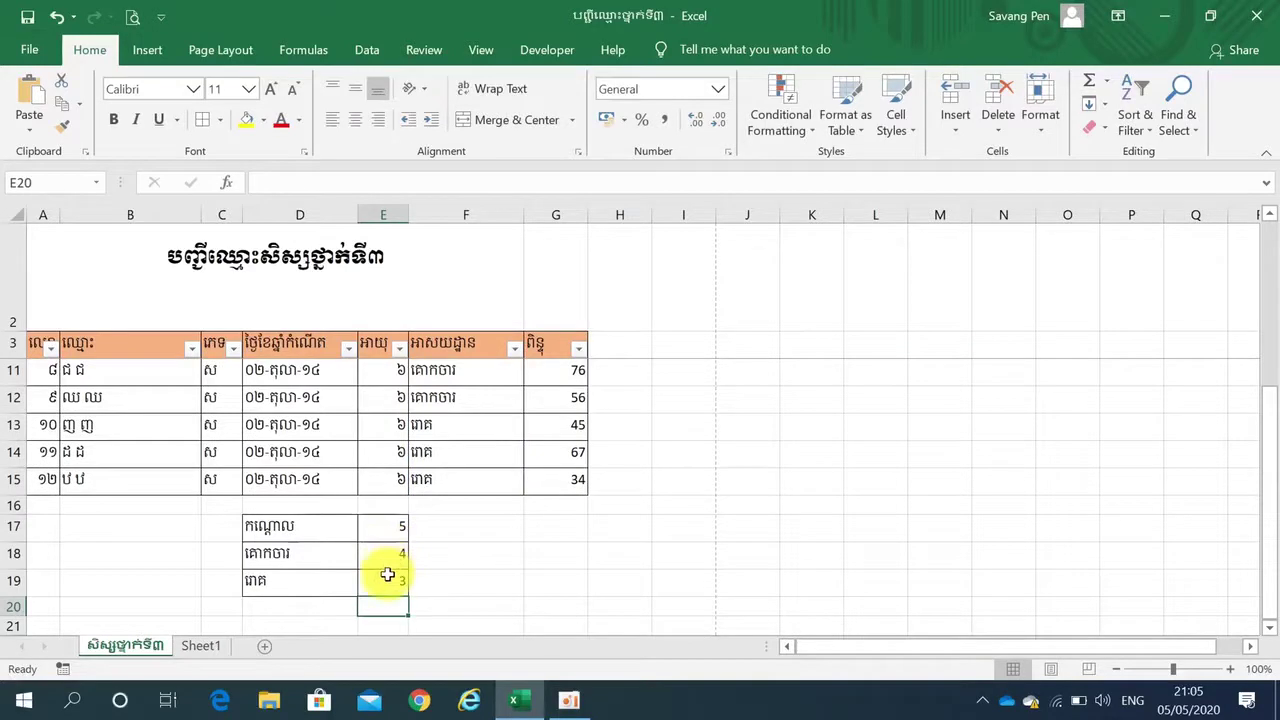
{"action": "left_click", "coordinate": [387, 575]}
{"action": "scroll", "coordinate": [673, 520], "scroll_direction": "up", "scroll_amount": 2}
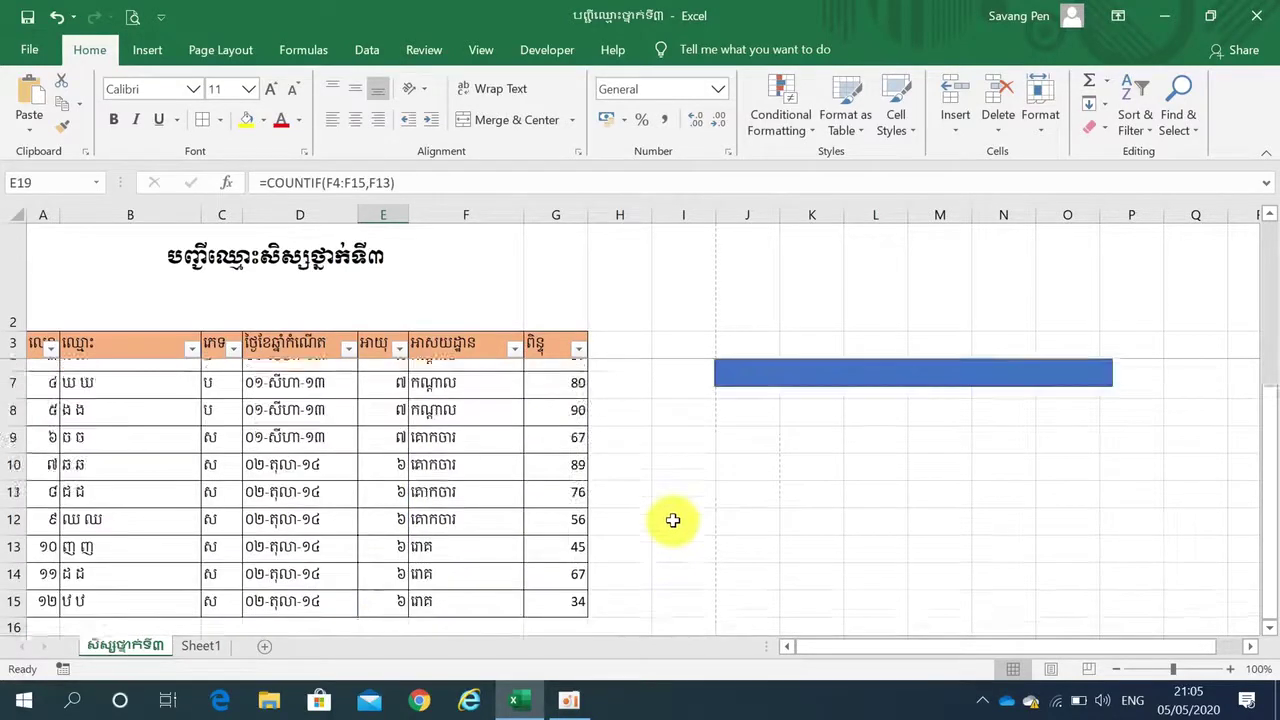
{"action": "scroll", "coordinate": [673, 520], "scroll_direction": "up", "scroll_amount": 1}
- Select 'Countif' in the blue title box and set its font colour to red
{"action": "left_click", "coordinate": [917, 383]}
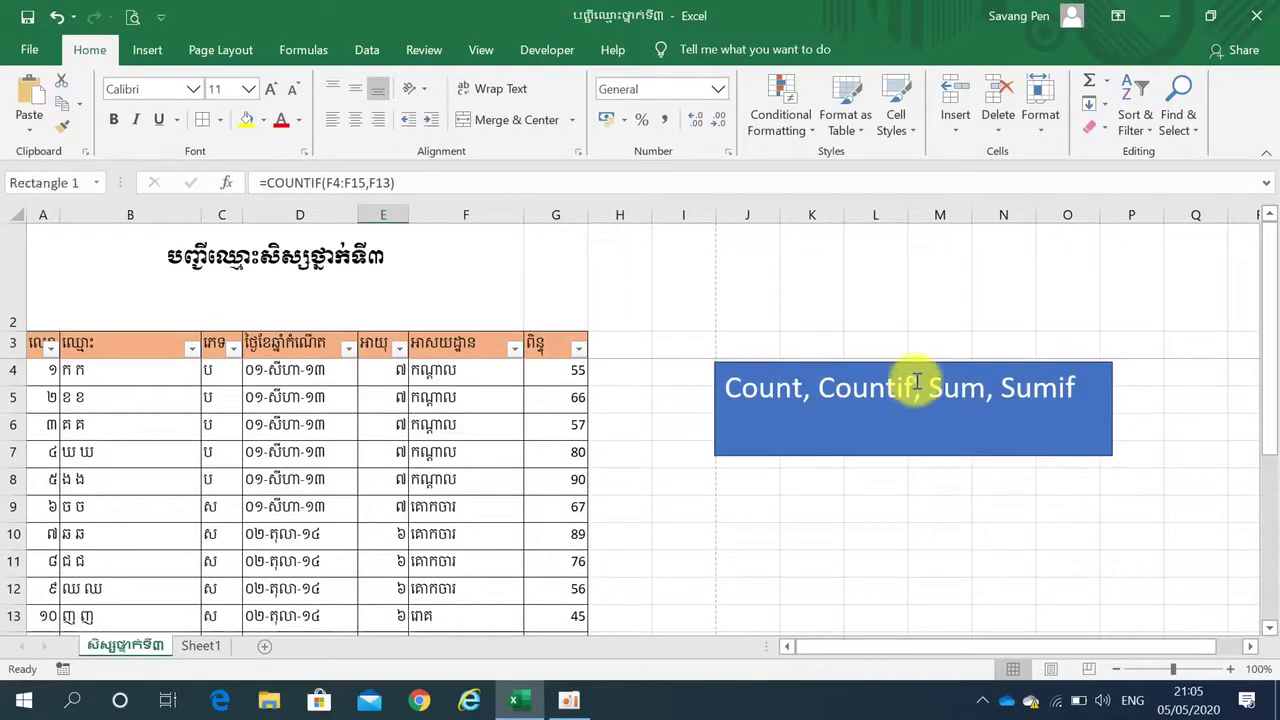
{"action": "left_click_drag", "start_coordinate": [913, 387], "coordinate": [818, 388]}
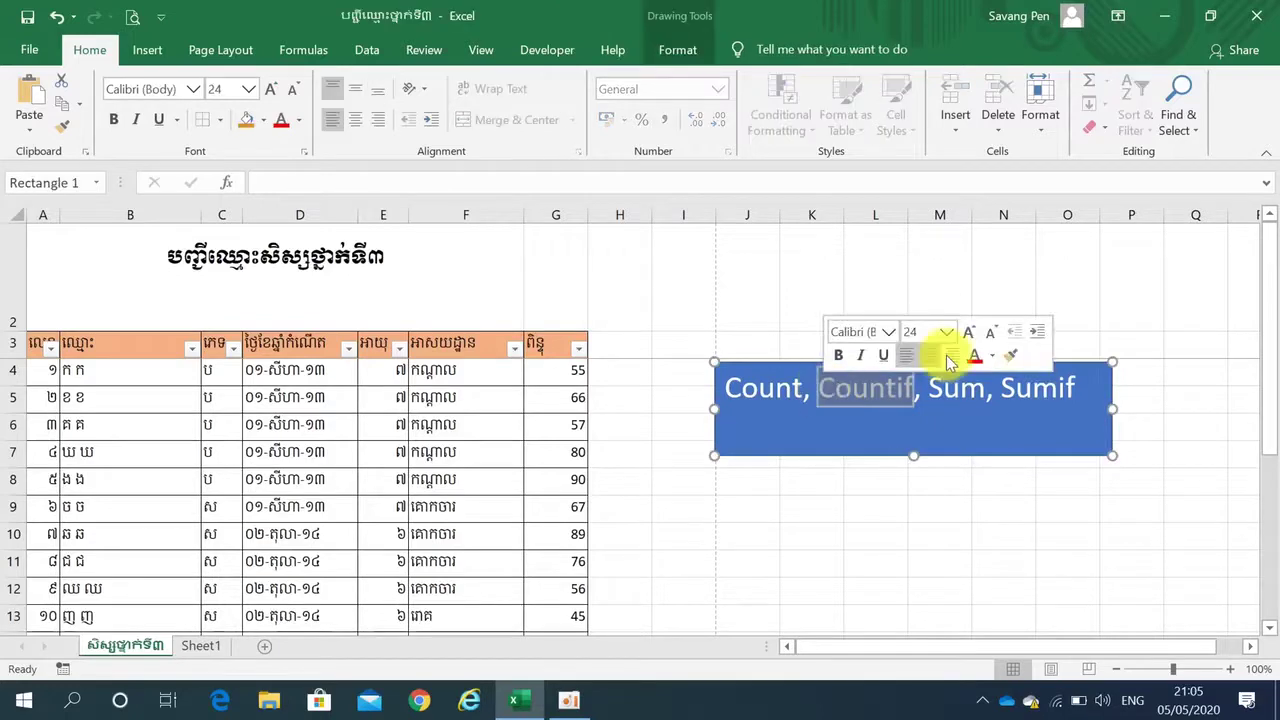
{"action": "left_click", "coordinate": [975, 355]}
{"action": "left_click", "coordinate": [742, 542]}
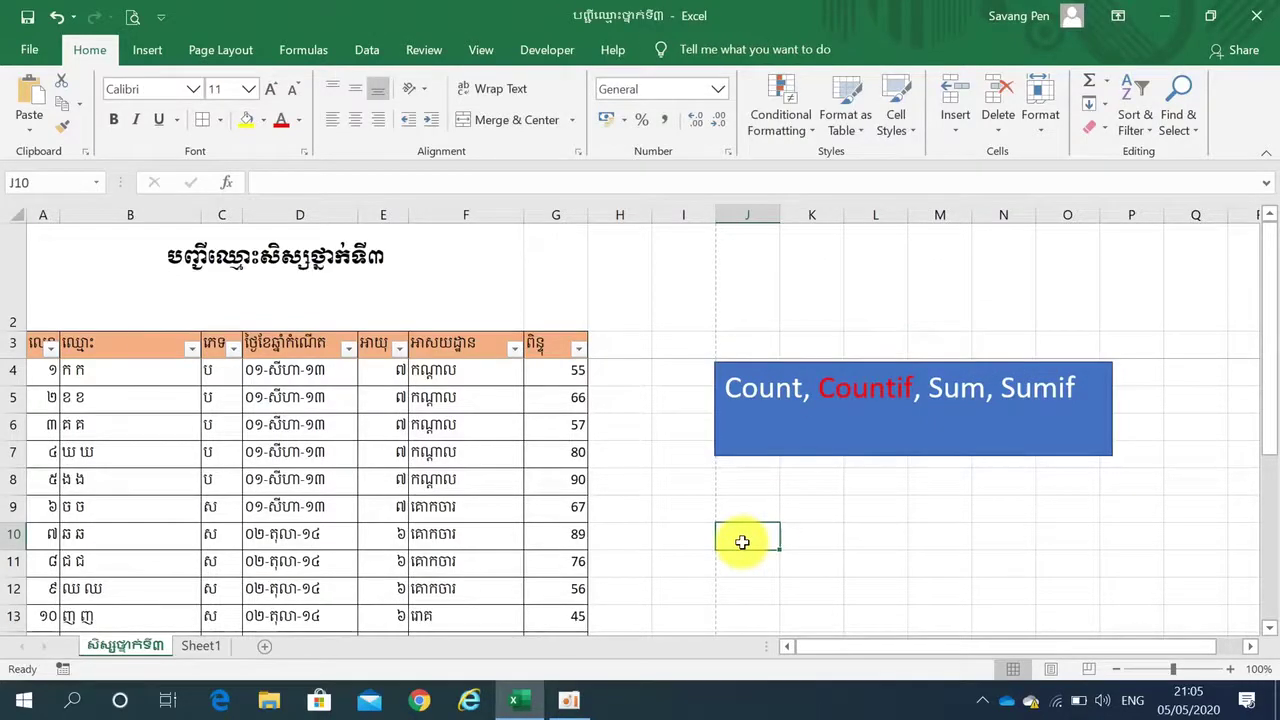
{"action": "scroll", "coordinate": [742, 542], "scroll_direction": "down", "scroll_amount": 1}
{"action": "scroll", "coordinate": [742, 542], "scroll_direction": "down", "scroll_amount": 1}
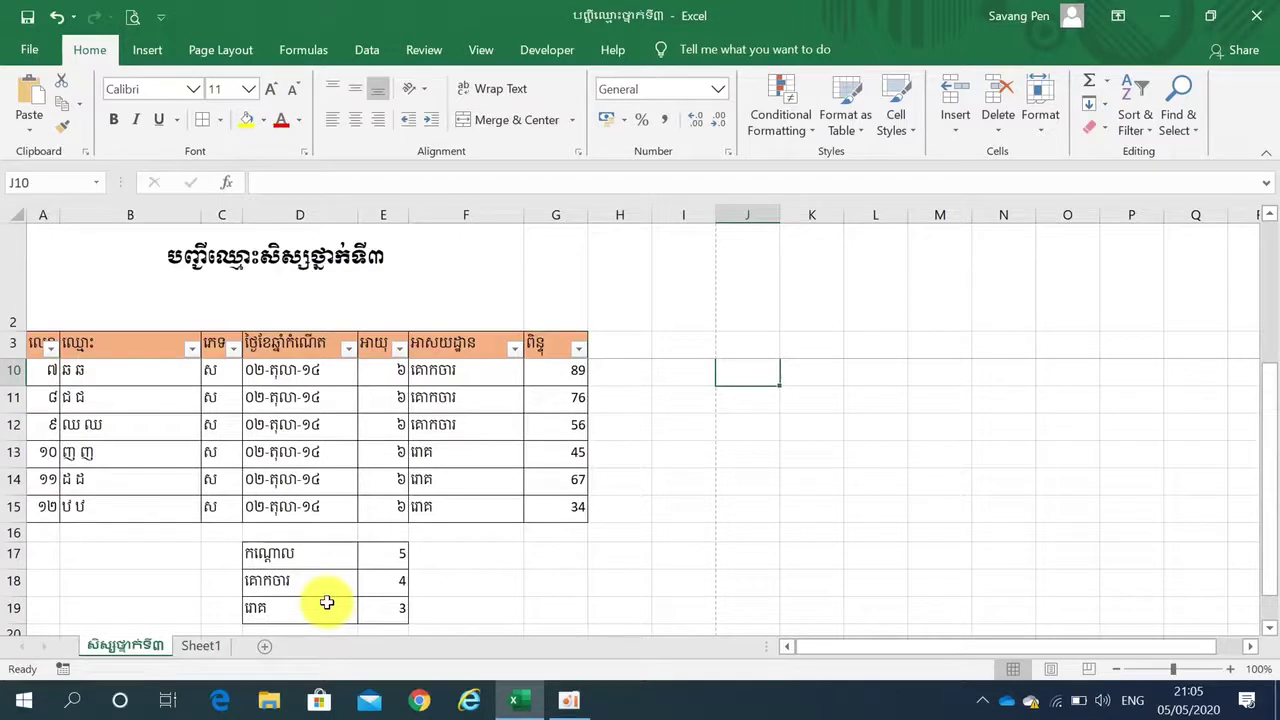
- Enter =COUNT(A5:A11) in A17, which returns 7
{"action": "left_click", "coordinate": [294, 431]}
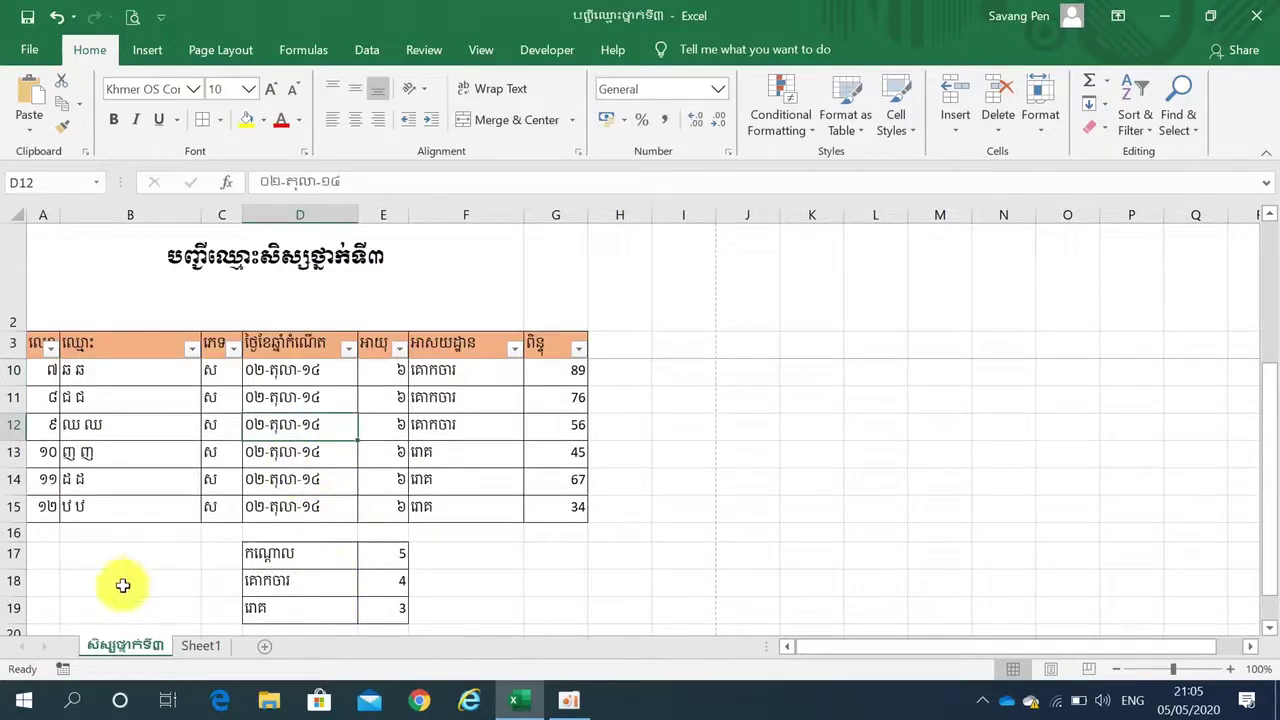
{"action": "left_click", "coordinate": [42, 559]}
{"action": "type", "text": "="}
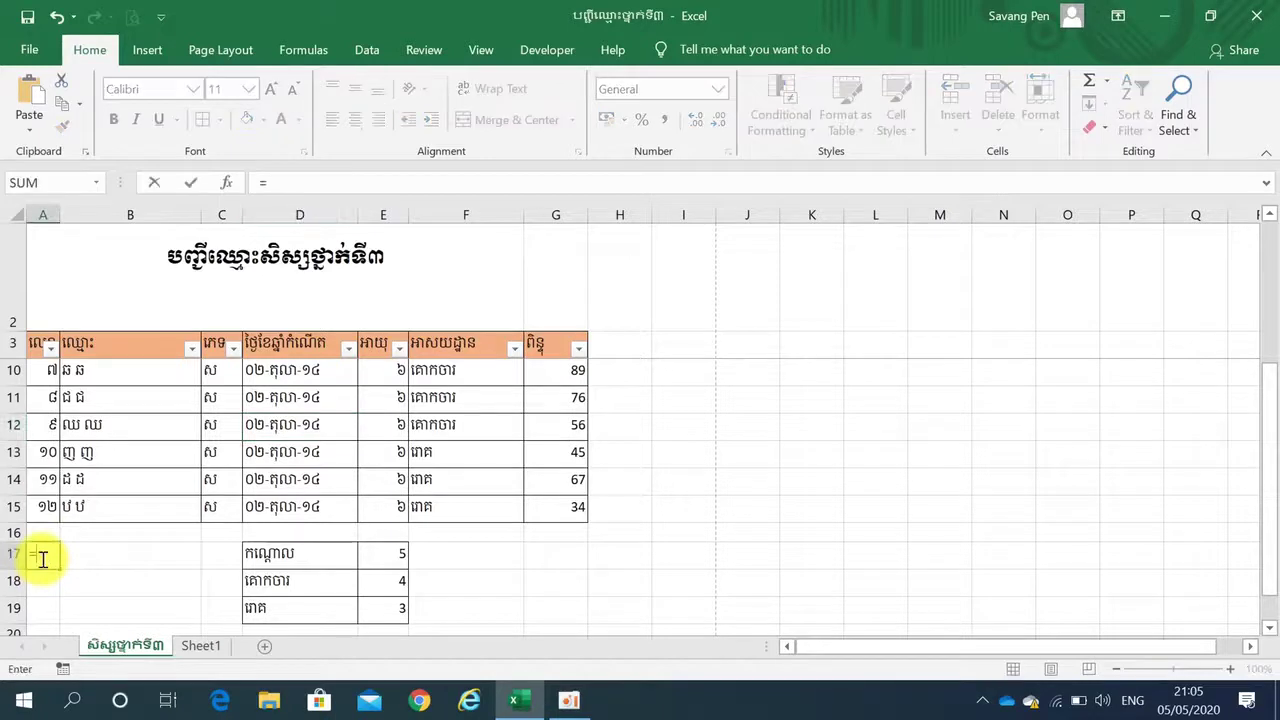
{"action": "type", "text": "cou"}
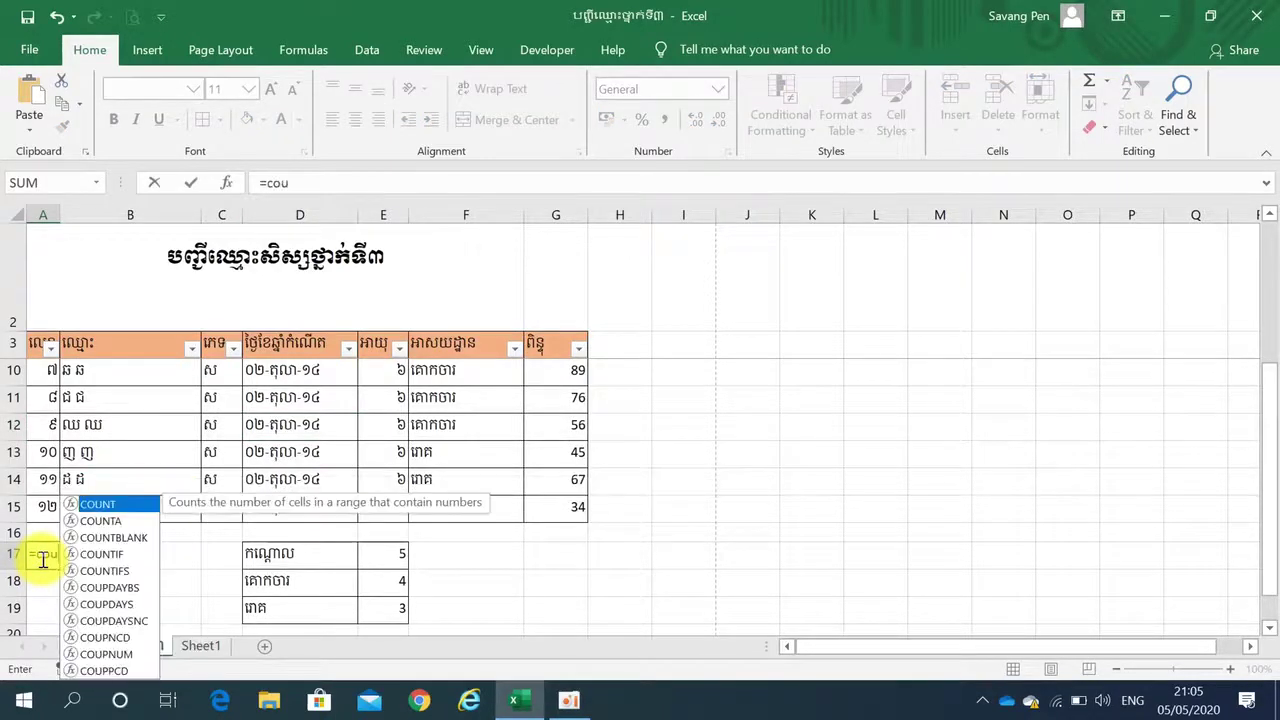
{"action": "type", "text": "nt"}
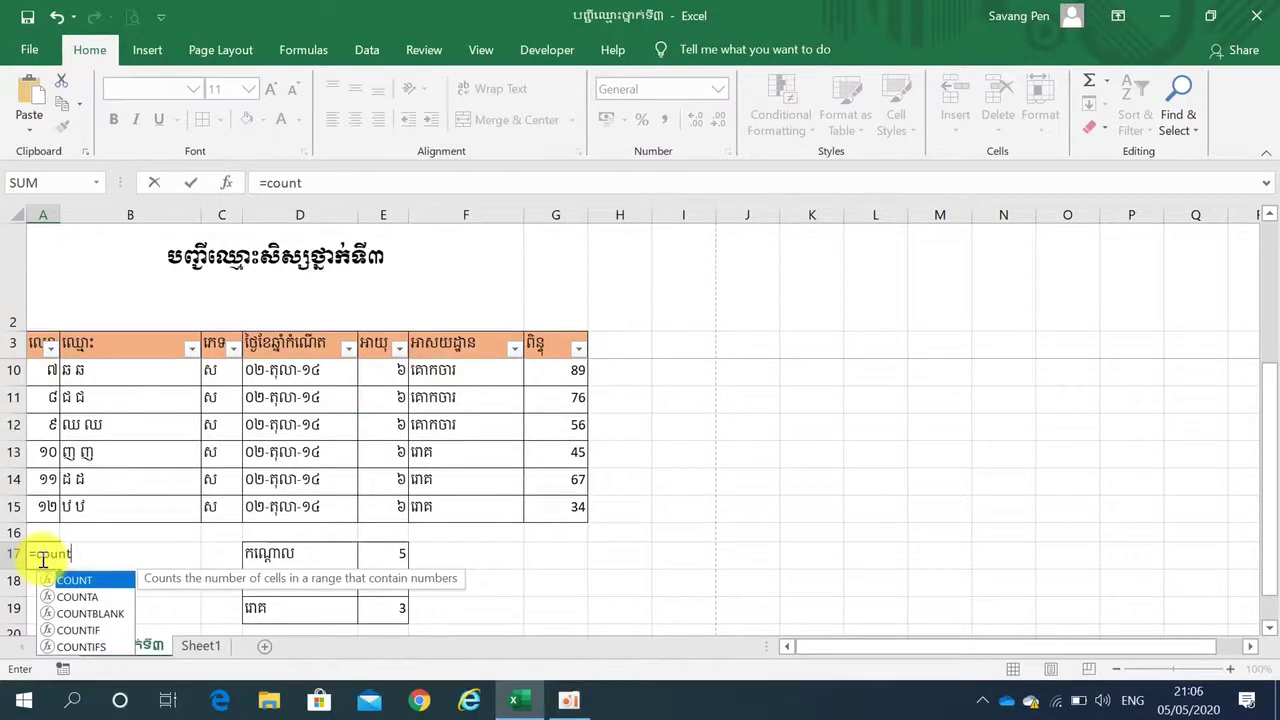
{"action": "type", "text": "("}
{"action": "scroll", "coordinate": [43, 559], "scroll_direction": "up", "scroll_amount": 2}
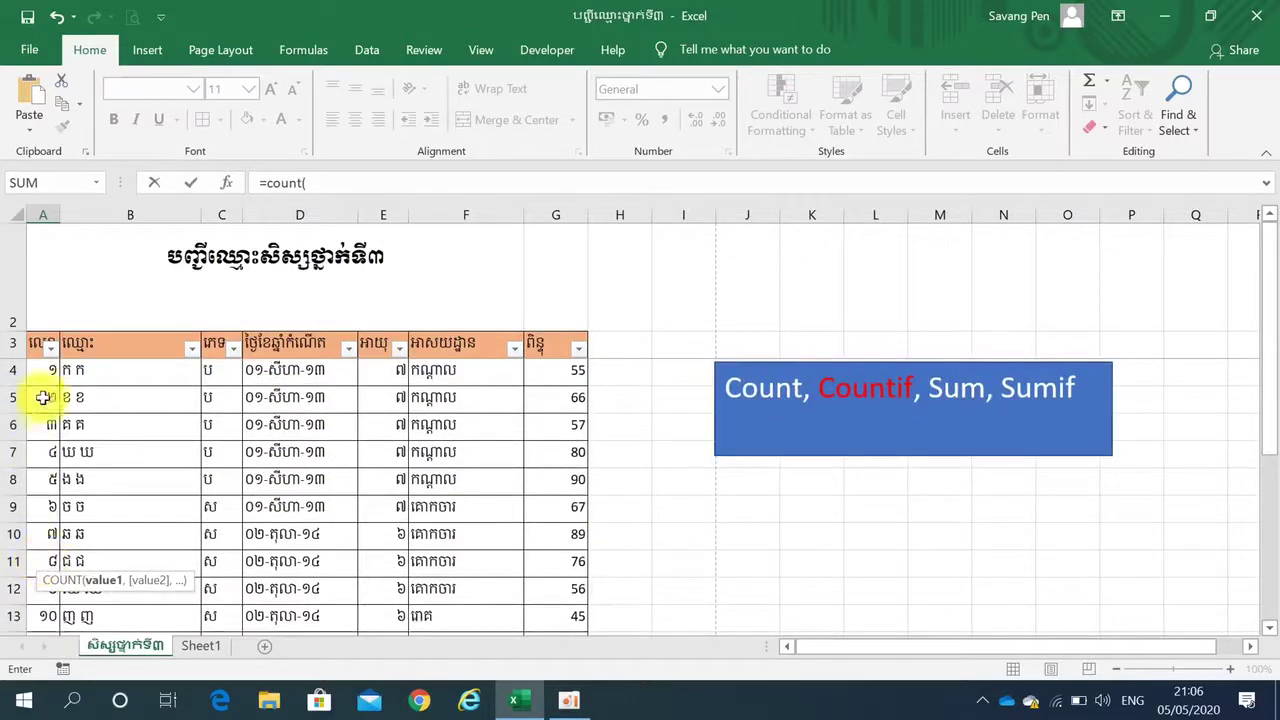
{"action": "left_click_drag", "start_coordinate": [43, 397], "coordinate": [43, 563]}
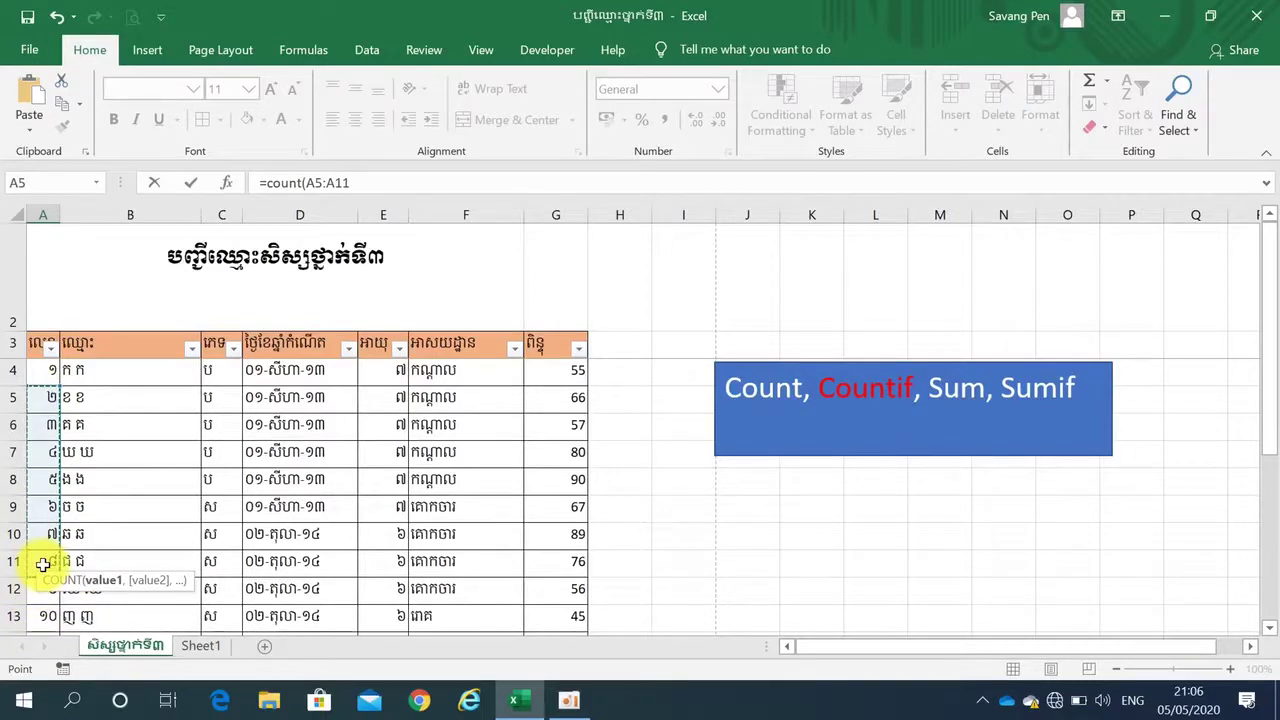
{"action": "key", "text": "Return"}
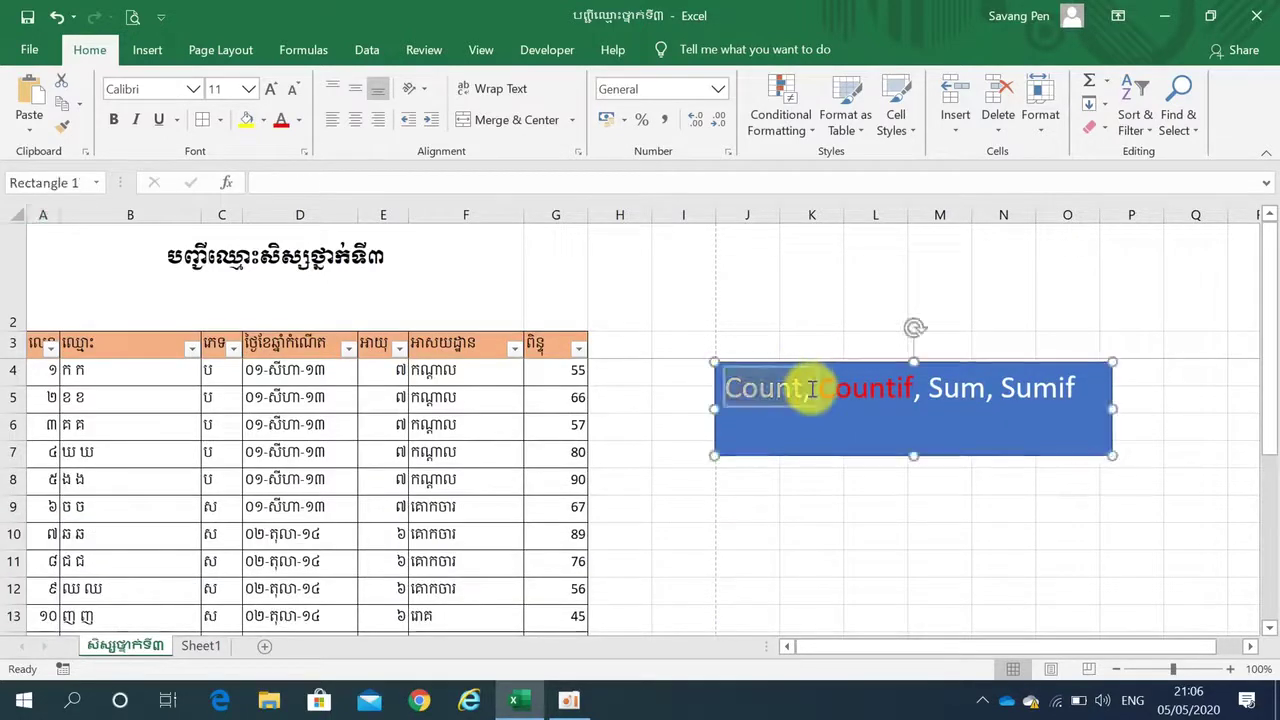
- Turn 'Count,' in the title box red to match 'Countif'
{"action": "left_click_drag", "start_coordinate": [812, 389], "coordinate": [750, 388]}
{"action": "left_click", "coordinate": [903, 355]}
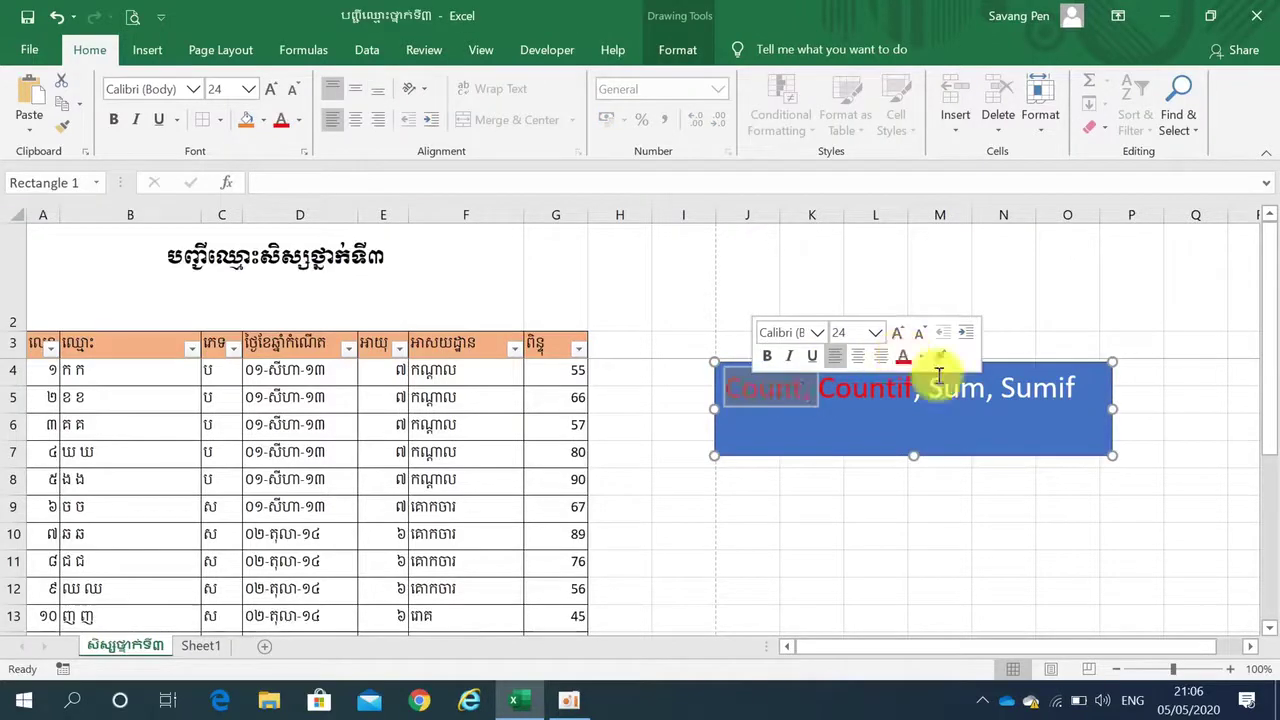
{"action": "key", "text": "Escape"}
{"action": "scroll", "coordinate": [827, 540], "scroll_direction": "down", "scroll_amount": 1}
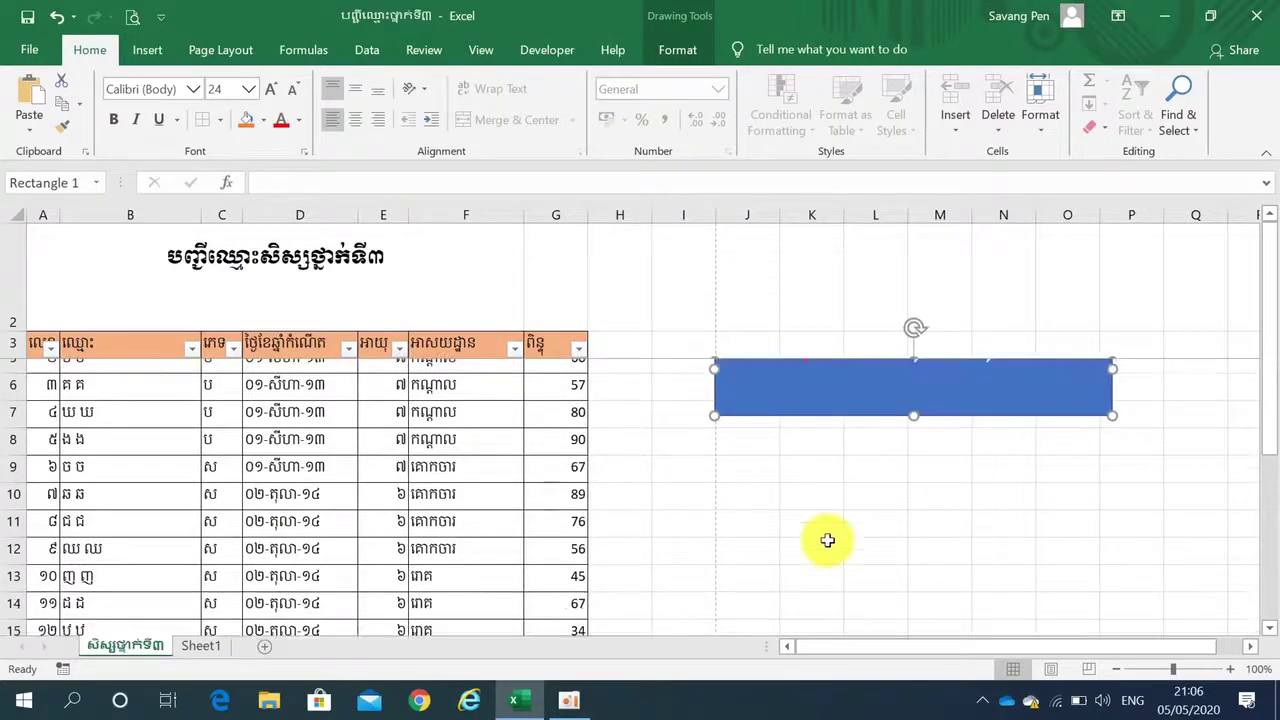
{"action": "scroll", "coordinate": [827, 540], "scroll_direction": "up", "scroll_amount": 2}
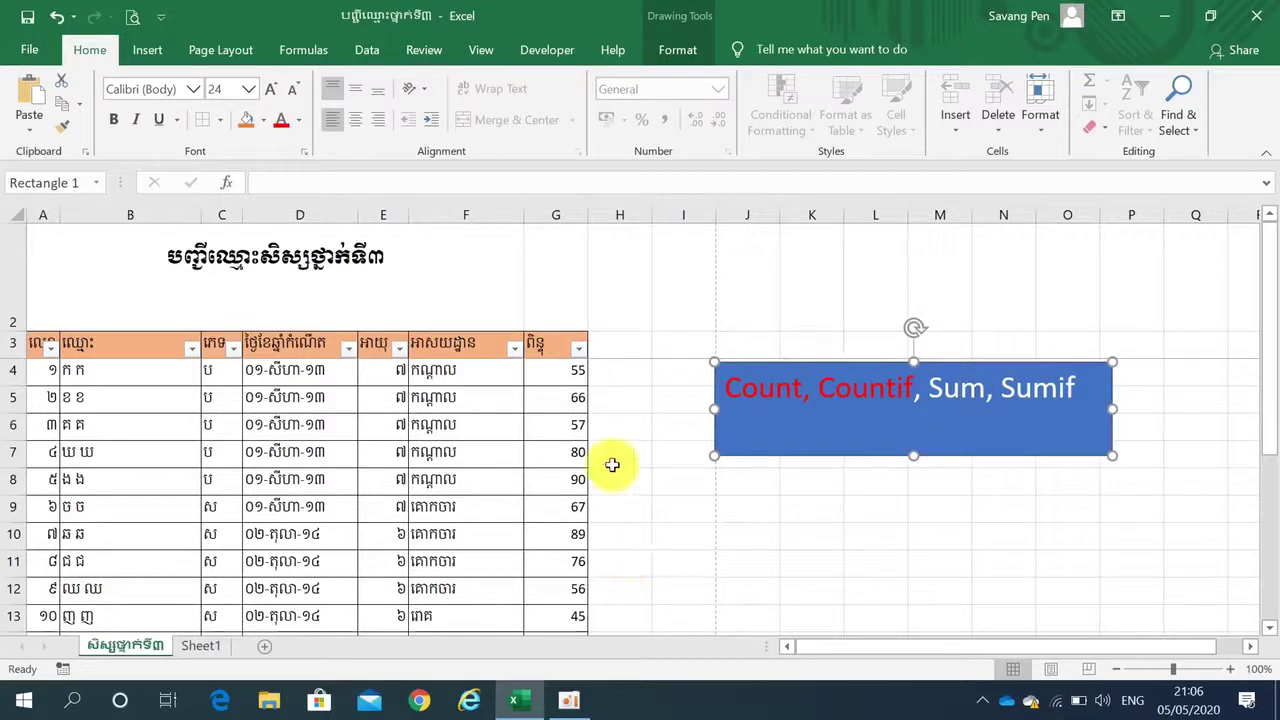
{"action": "left_click", "coordinate": [612, 429]}
{"action": "type", "text": "="}
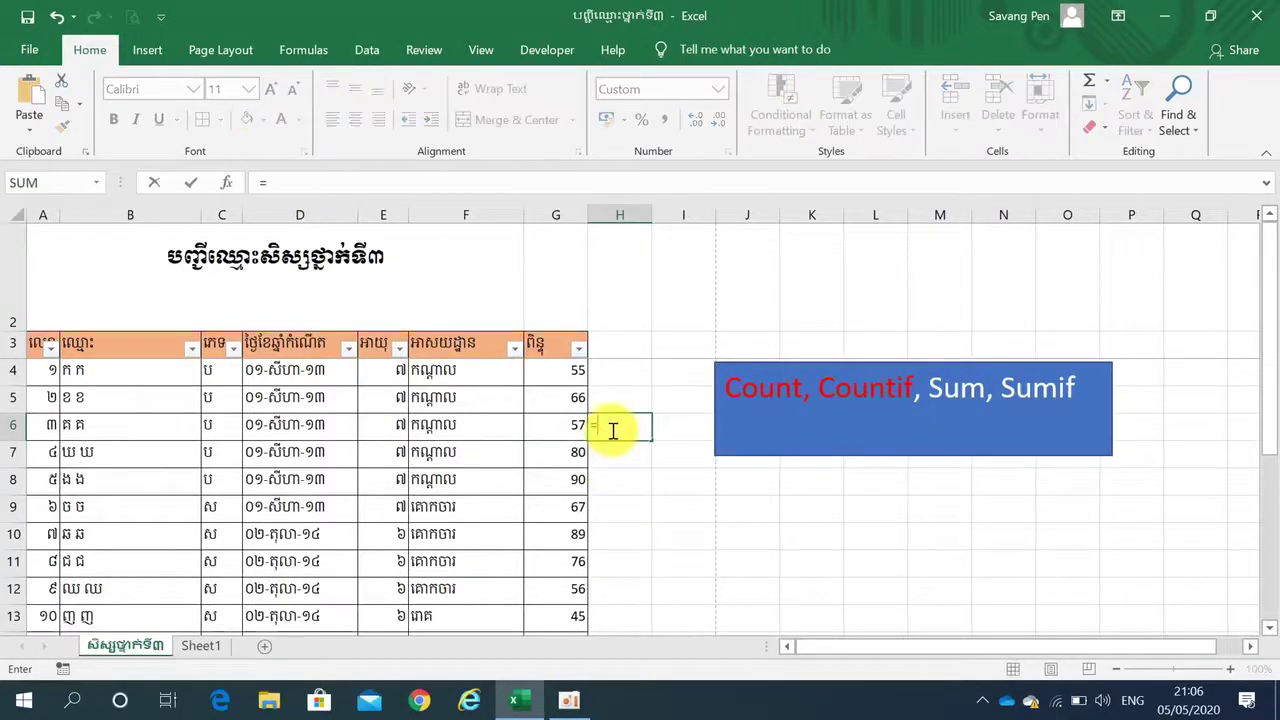
{"action": "left_click", "coordinate": [560, 372]}
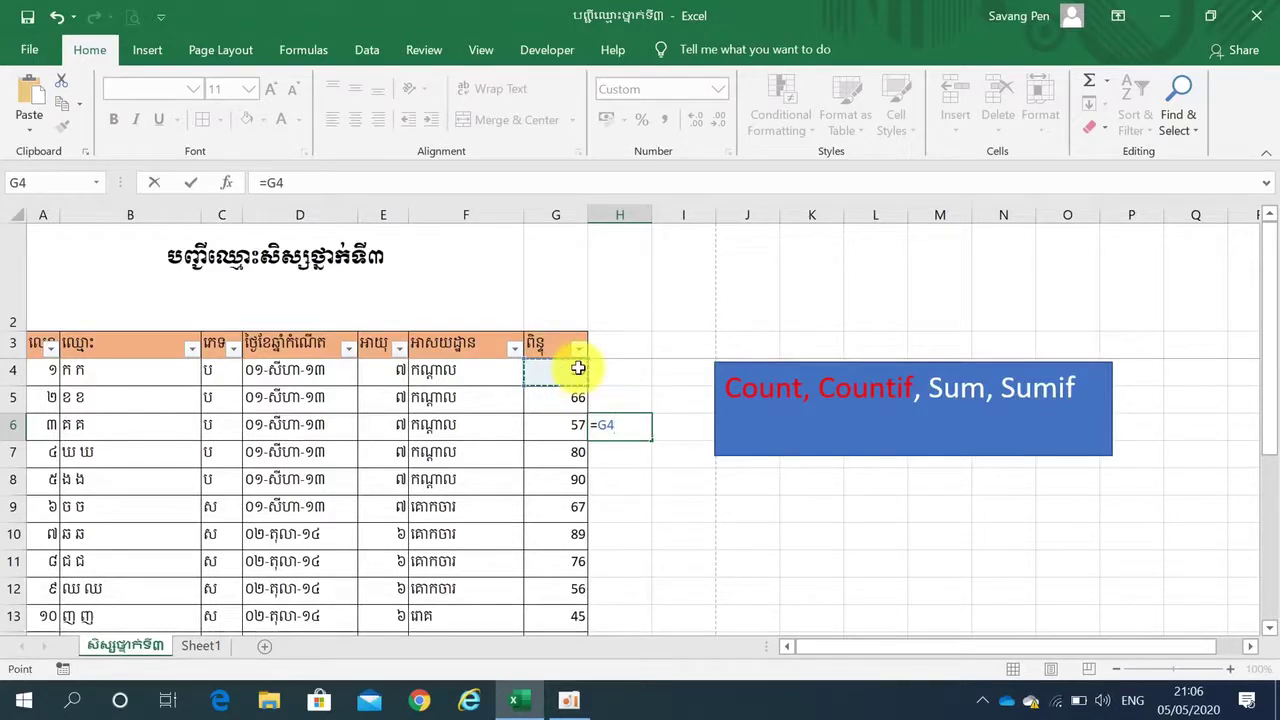
{"action": "type", "text": "+"}
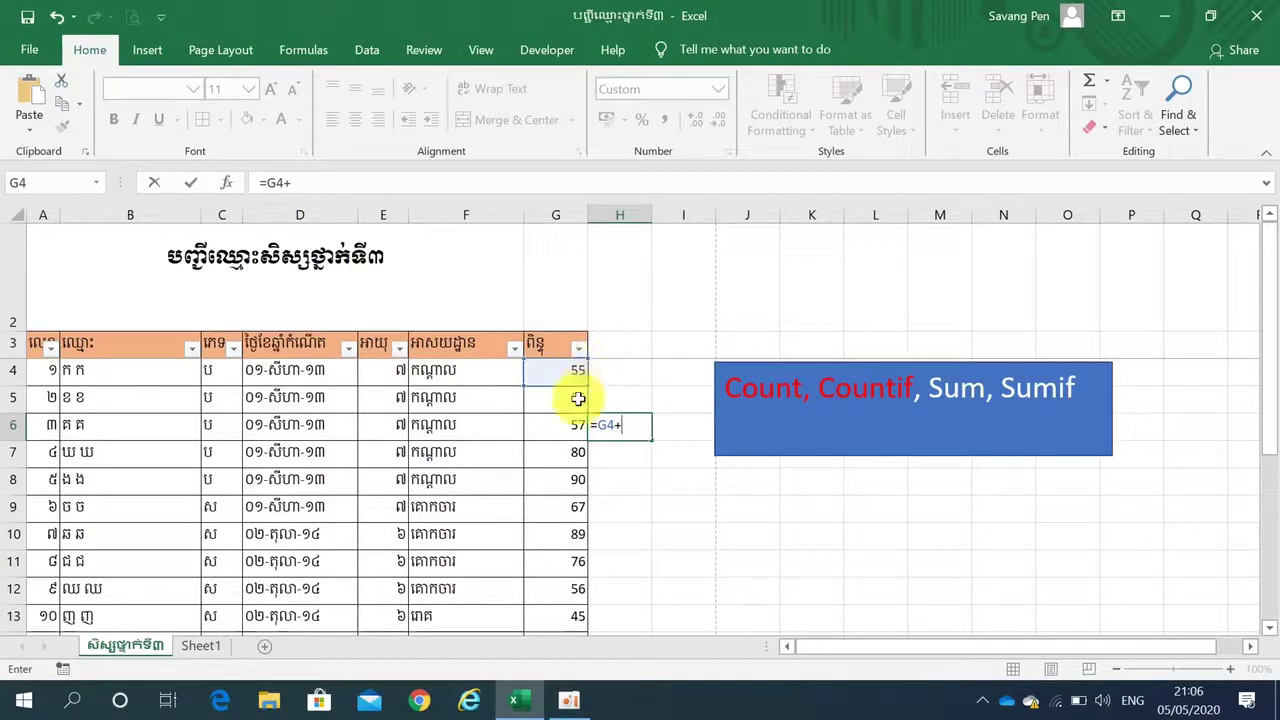
{"action": "left_click", "coordinate": [578, 398]}
{"action": "key", "text": "Return"}
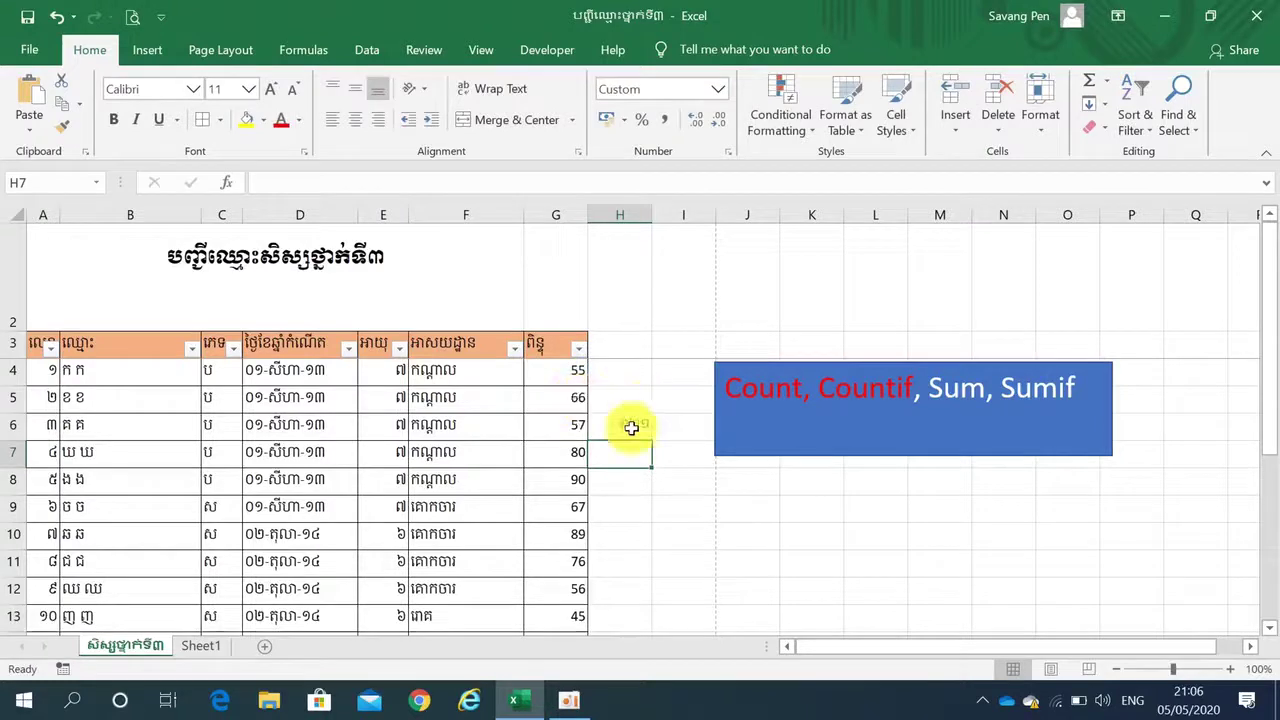
{"action": "left_click", "coordinate": [631, 429]}
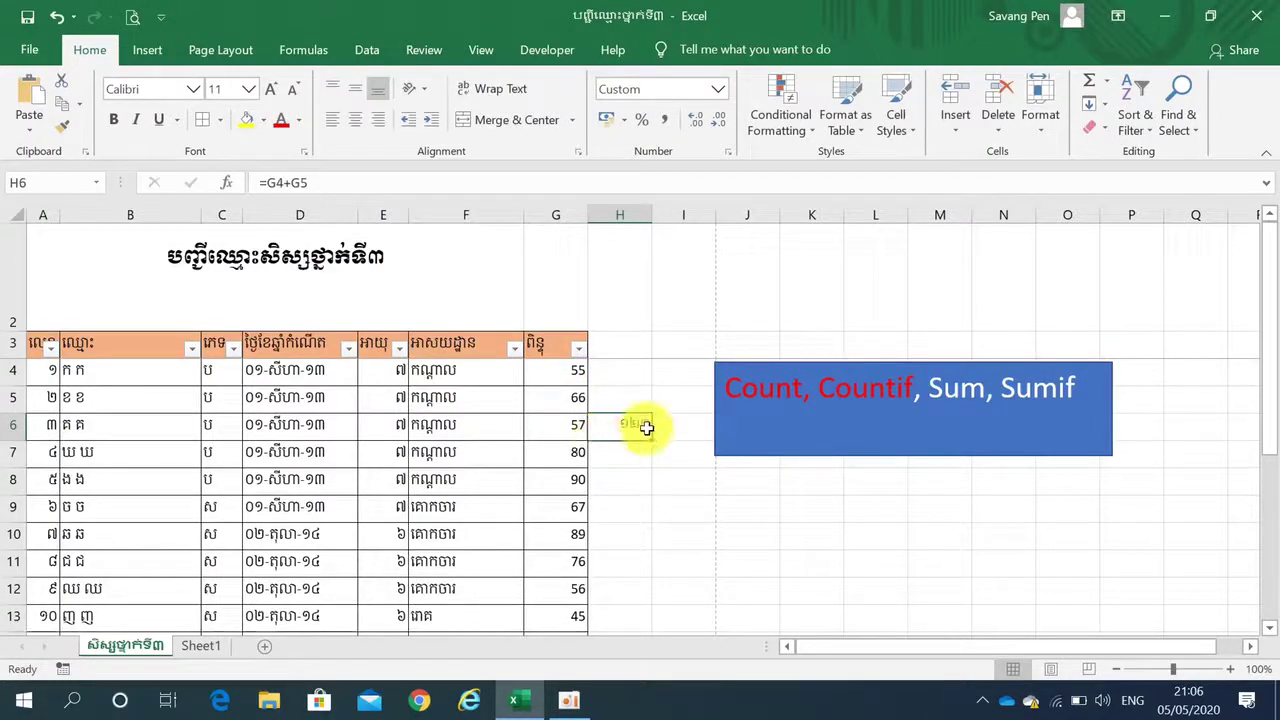
{"action": "right_click", "coordinate": [646, 427]}
{"action": "left_click", "coordinate": [686, 588]}
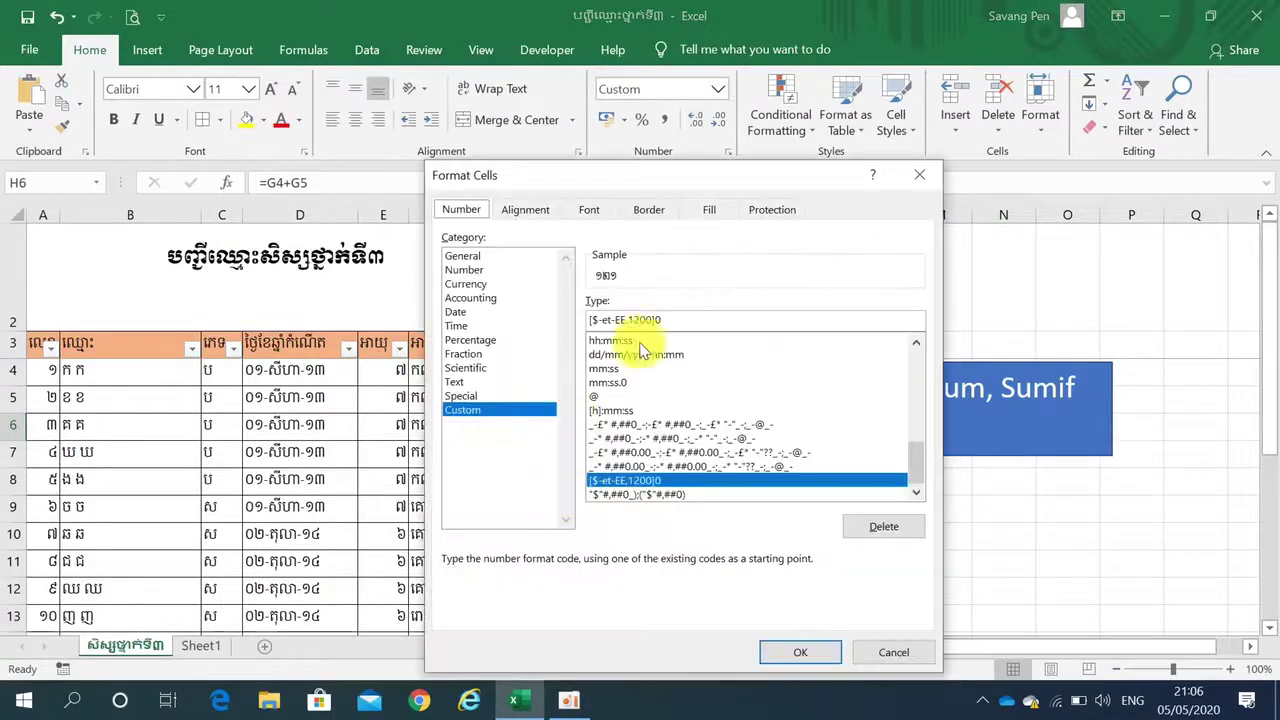
{"action": "left_click_drag", "start_coordinate": [658, 320], "coordinate": [568, 319]}
{"action": "key", "text": "BackSpace"}
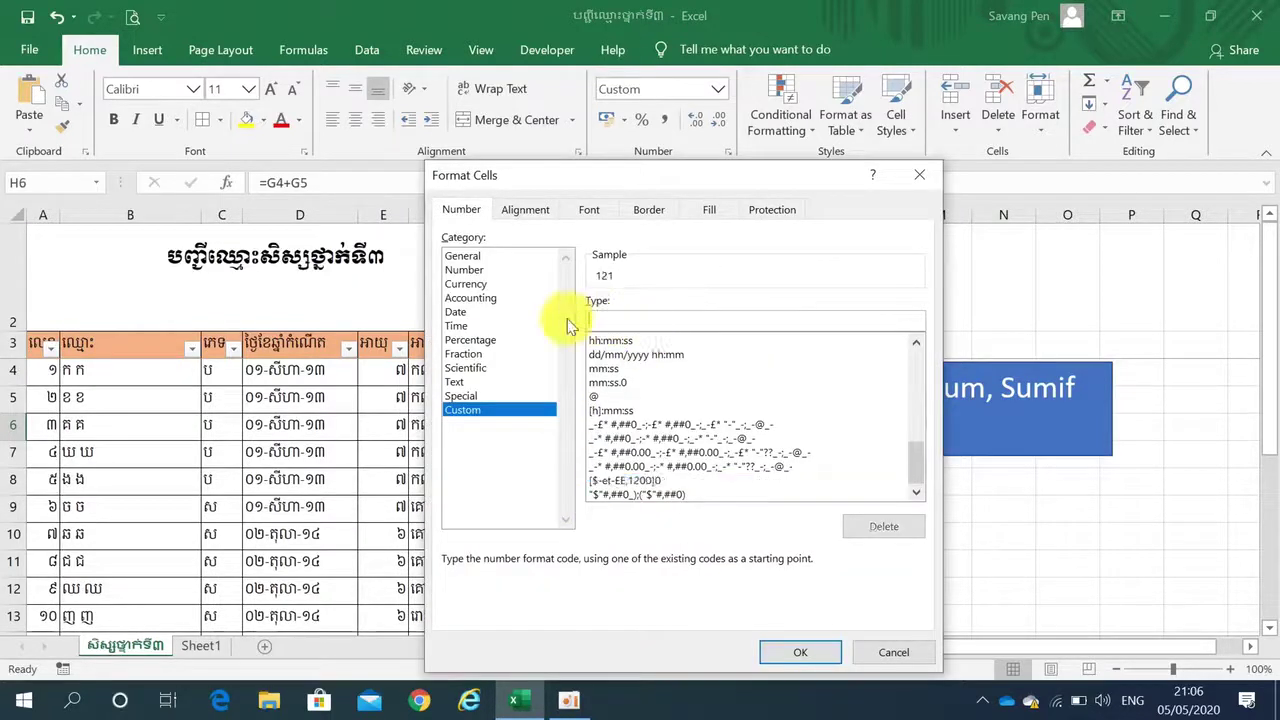
{"action": "left_click", "coordinate": [778, 652]}
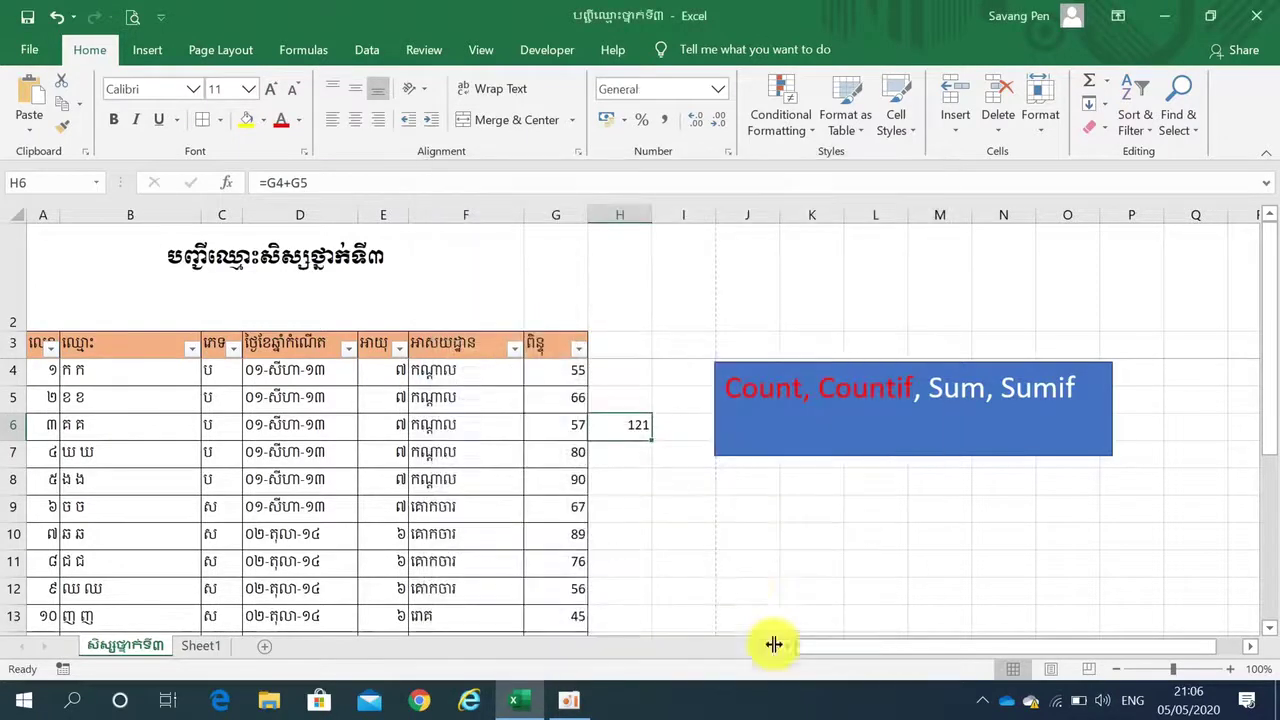
{"action": "left_click", "coordinate": [616, 463]}
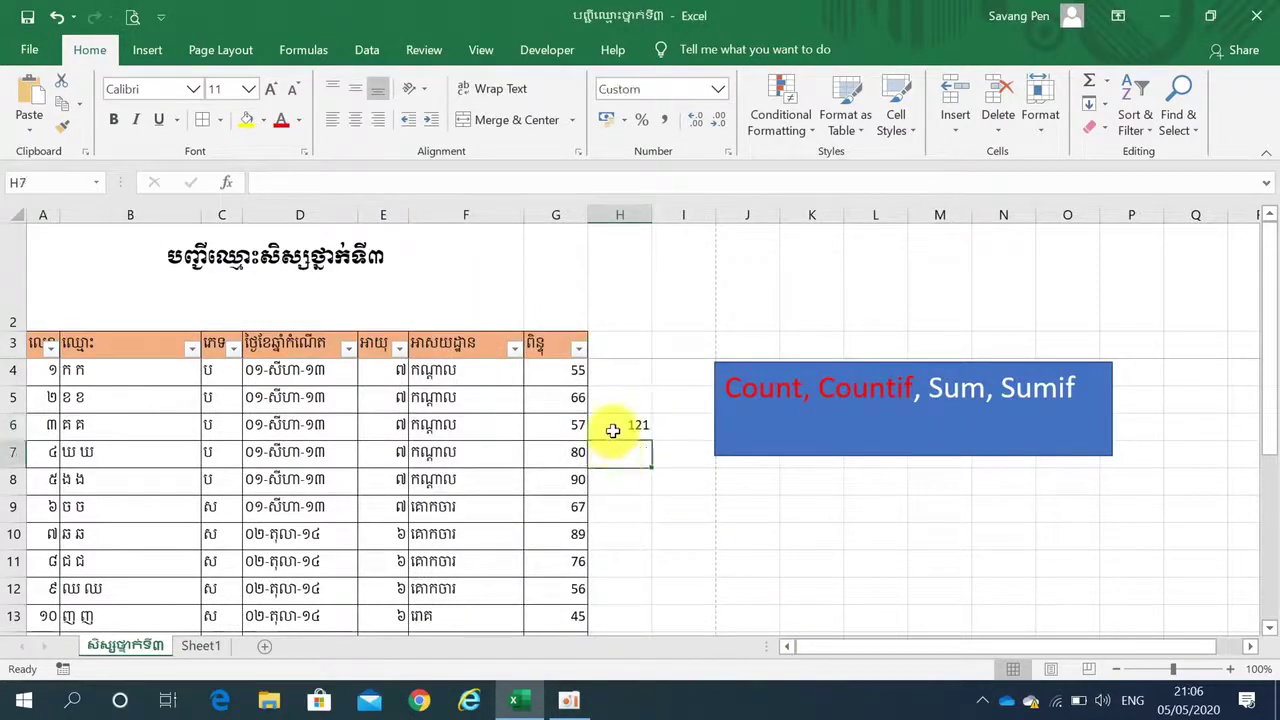
{"action": "left_click", "coordinate": [613, 430]}
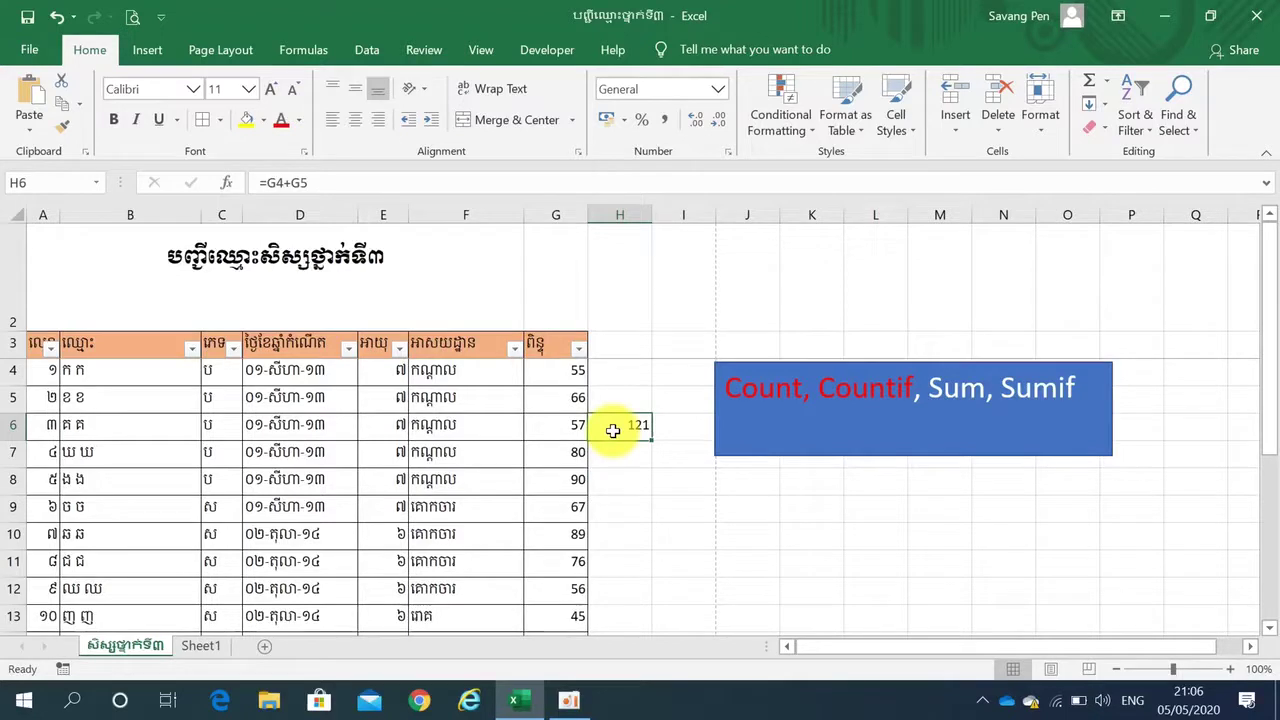
{"action": "key", "text": "Delete"}
{"action": "scroll", "coordinate": [613, 430], "scroll_direction": "down", "scroll_amount": 2}
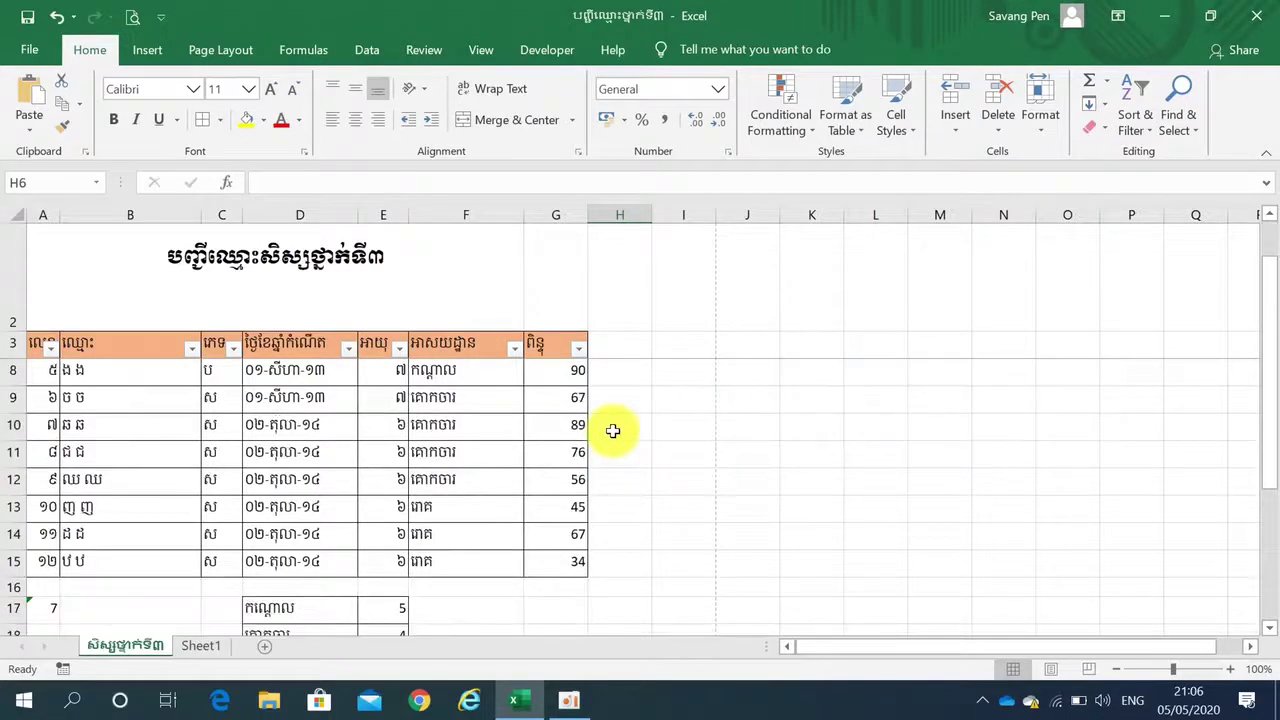
- Label F16 'Total' and enter =SUM(G4:G15) in G16, giving 782
{"action": "left_click", "coordinate": [482, 594]}
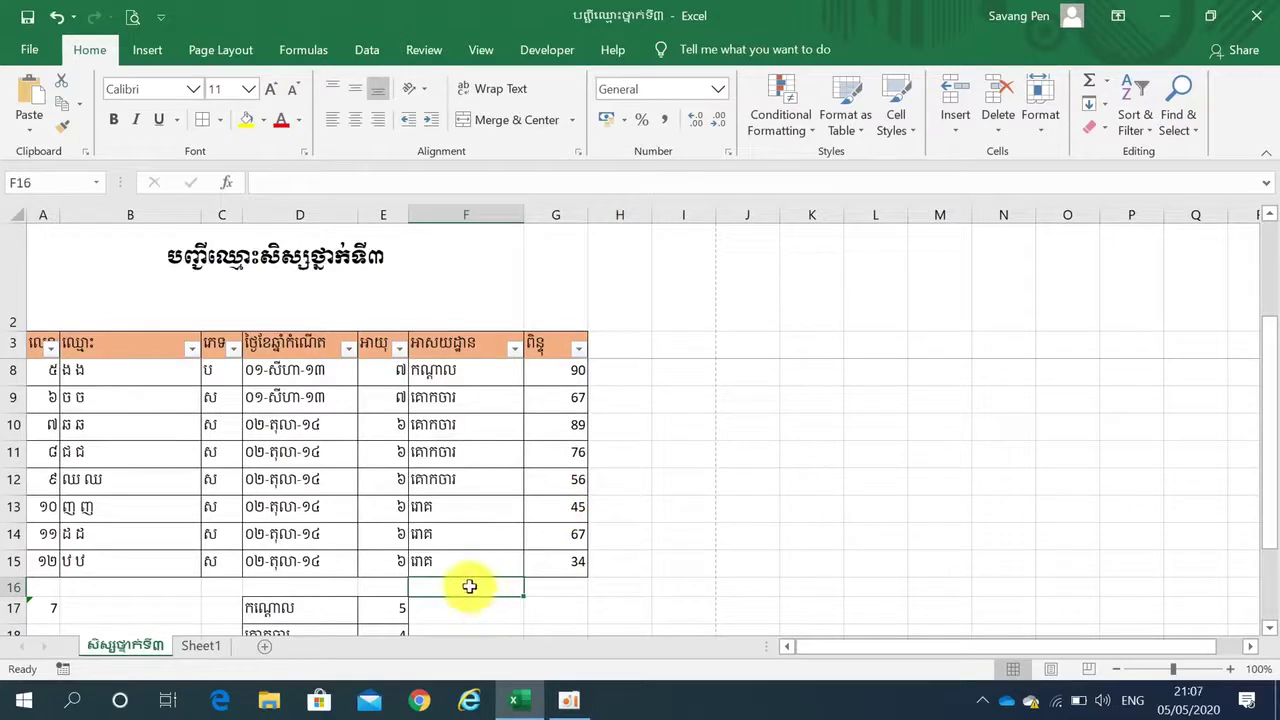
{"action": "type", "text": "Total"}
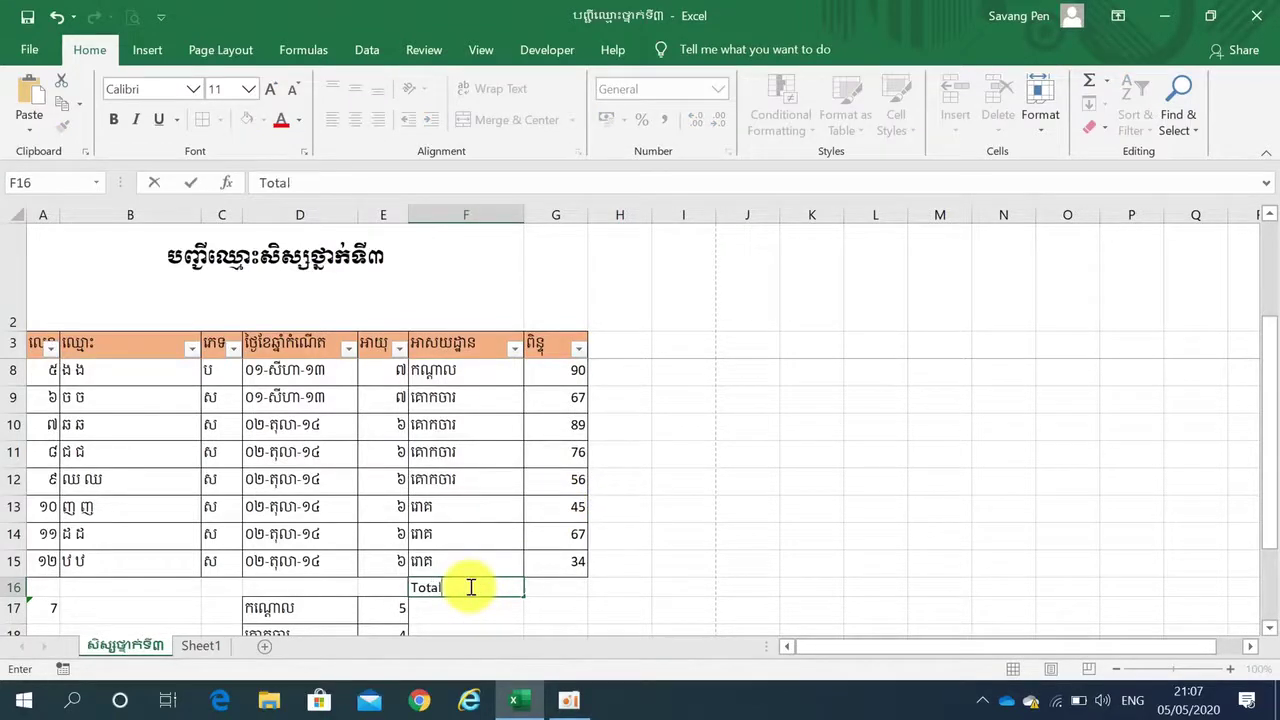
{"action": "left_click", "coordinate": [549, 590]}
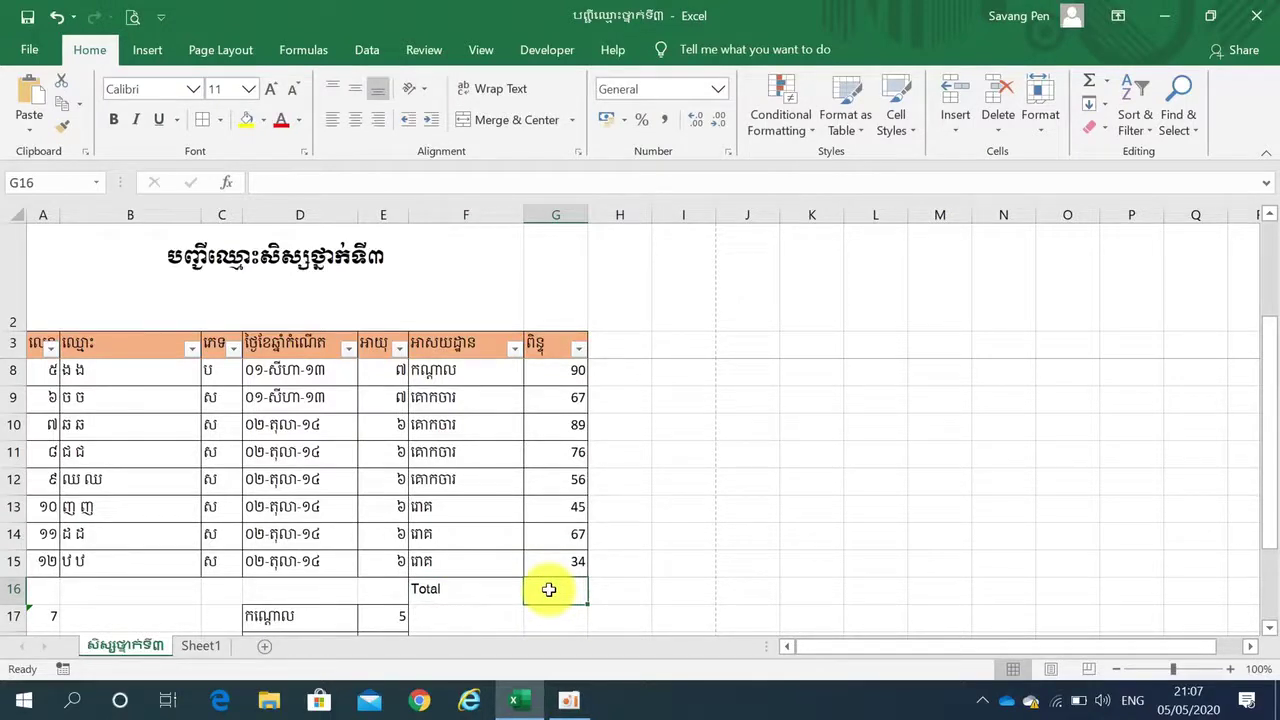
{"action": "type", "text": "=su"}
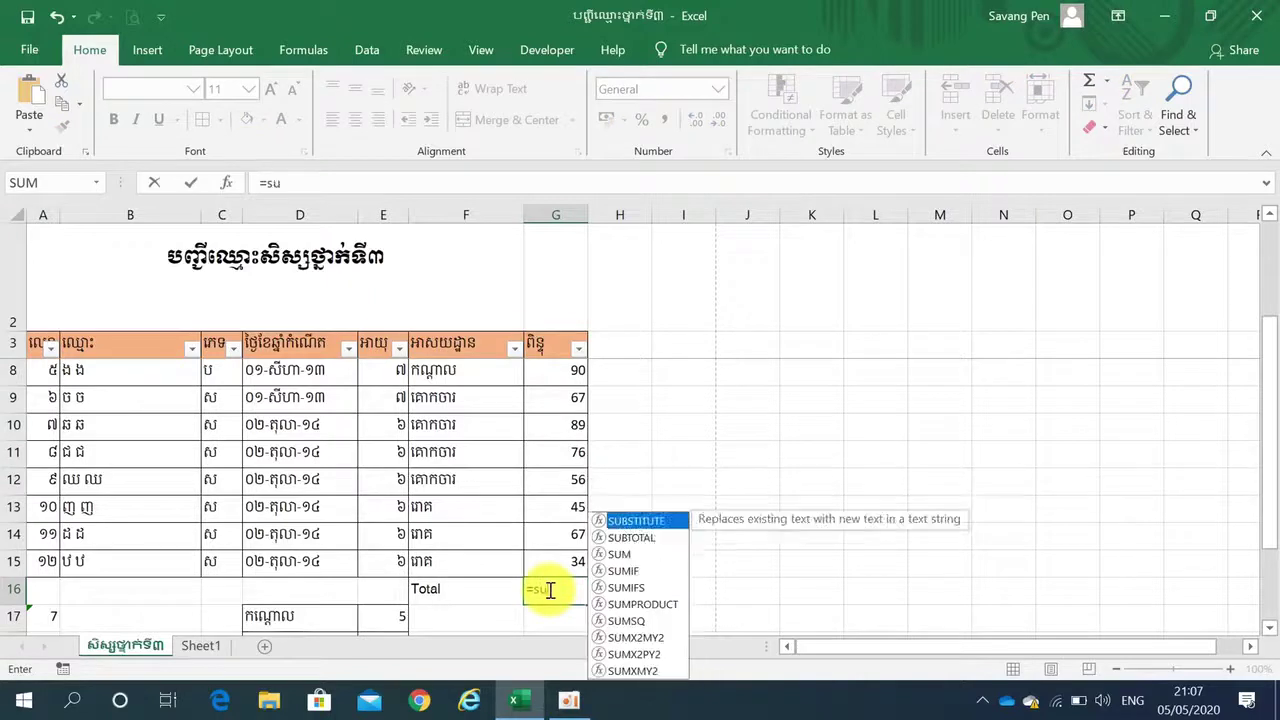
{"action": "type", "text": "m("}
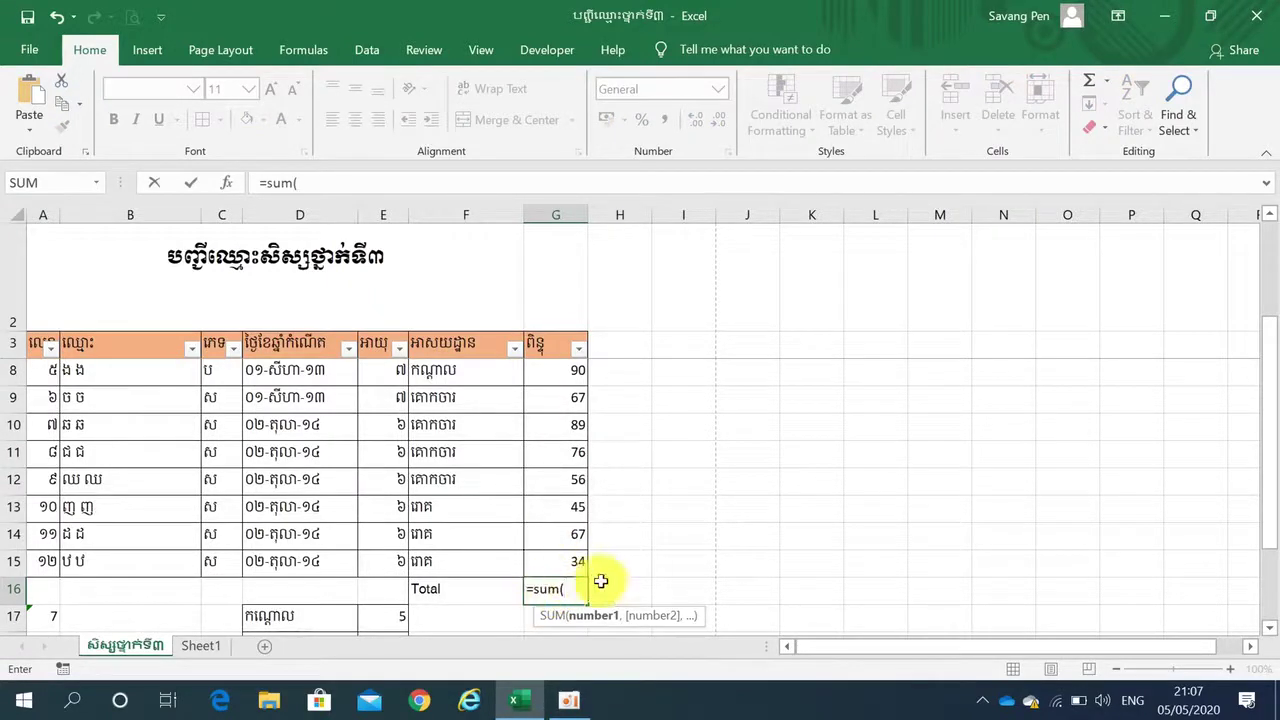
{"action": "scroll", "coordinate": [558, 501], "scroll_direction": "up", "scroll_amount": 2}
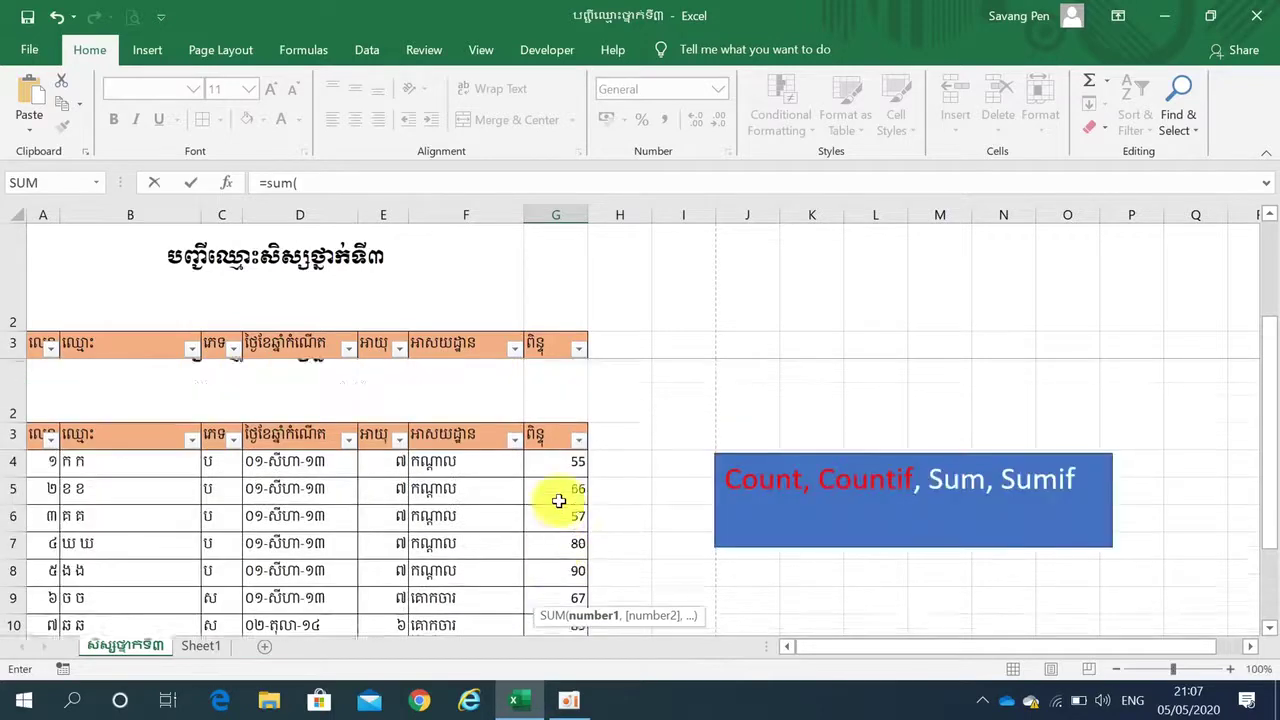
{"action": "mouse_move", "coordinate": [563, 371]}
{"action": "left_mouse_down"}
{"action": "mouse_move", "coordinate": [573, 637]}
{"action": "mouse_move", "coordinate": [567, 510]}
{"action": "left_mouse_up"}
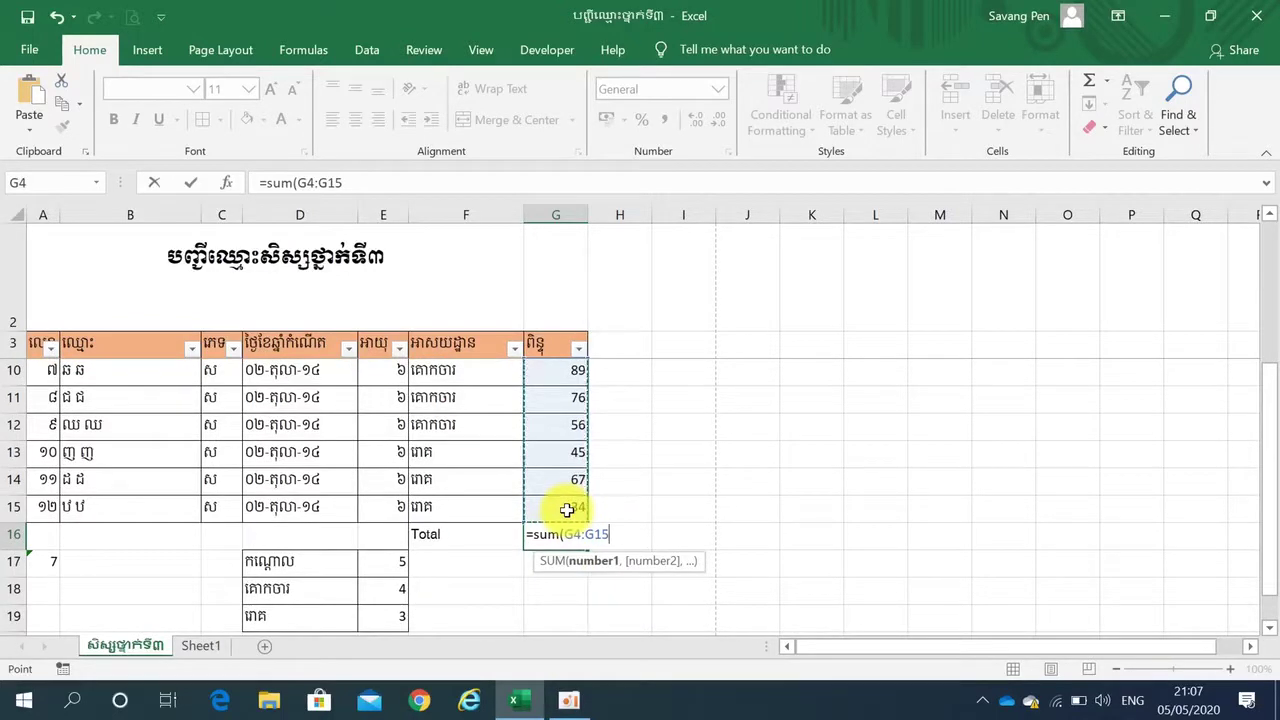
{"action": "type", "text": ")"}
{"action": "key", "text": "Return"}
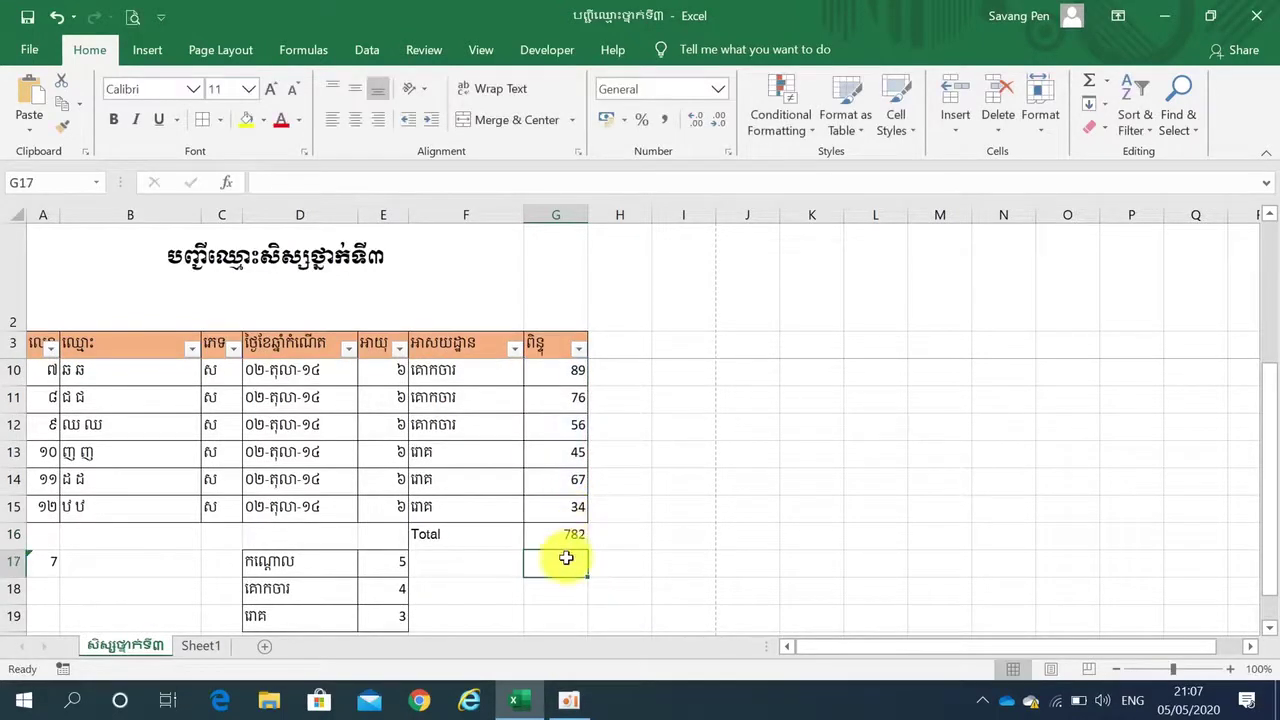
{"action": "left_click", "coordinate": [560, 535]}
{"action": "left_click_drag", "start_coordinate": [460, 534], "coordinate": [571, 536]}
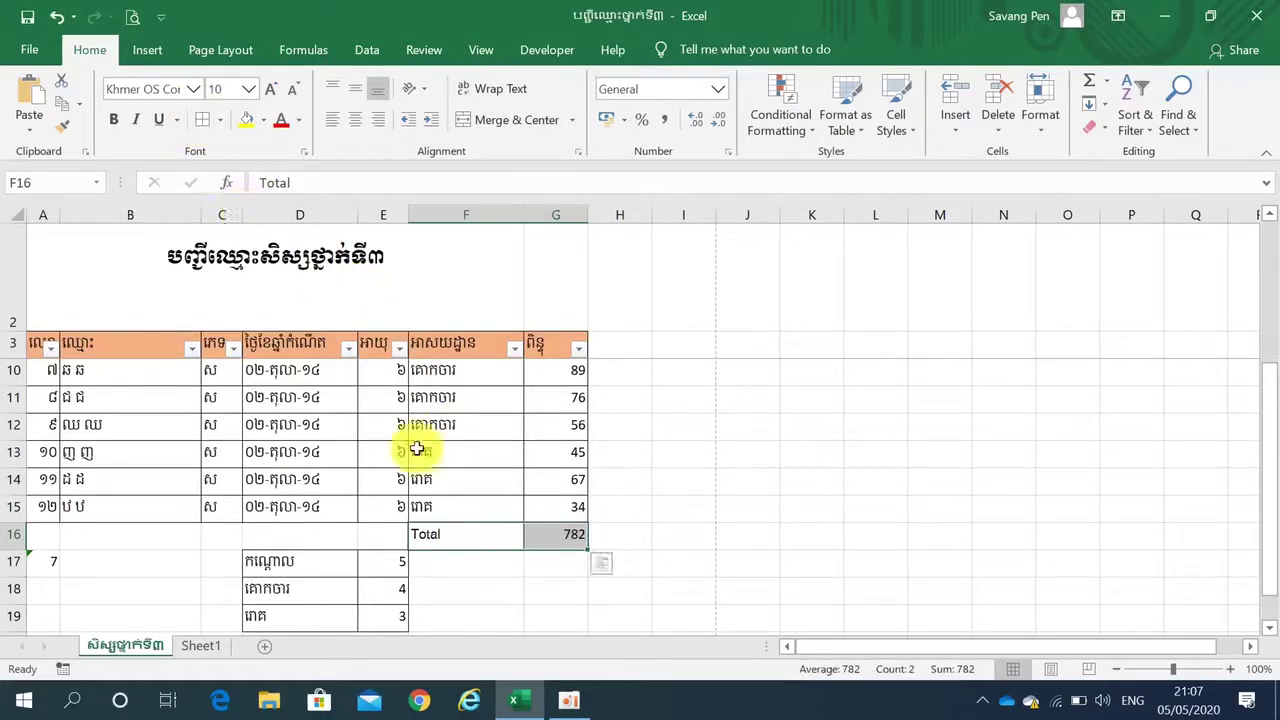
{"action": "left_click", "coordinate": [550, 568]}
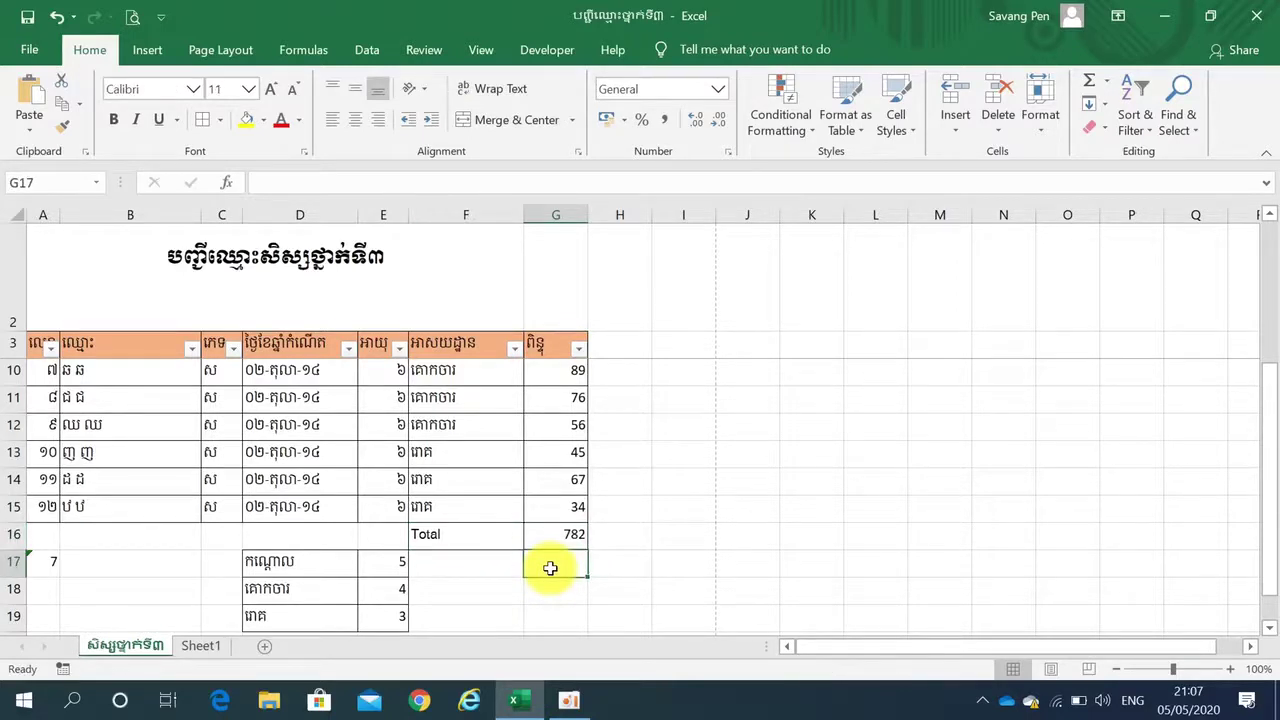
{"action": "scroll", "coordinate": [550, 568], "scroll_direction": "up", "scroll_amount": 2}
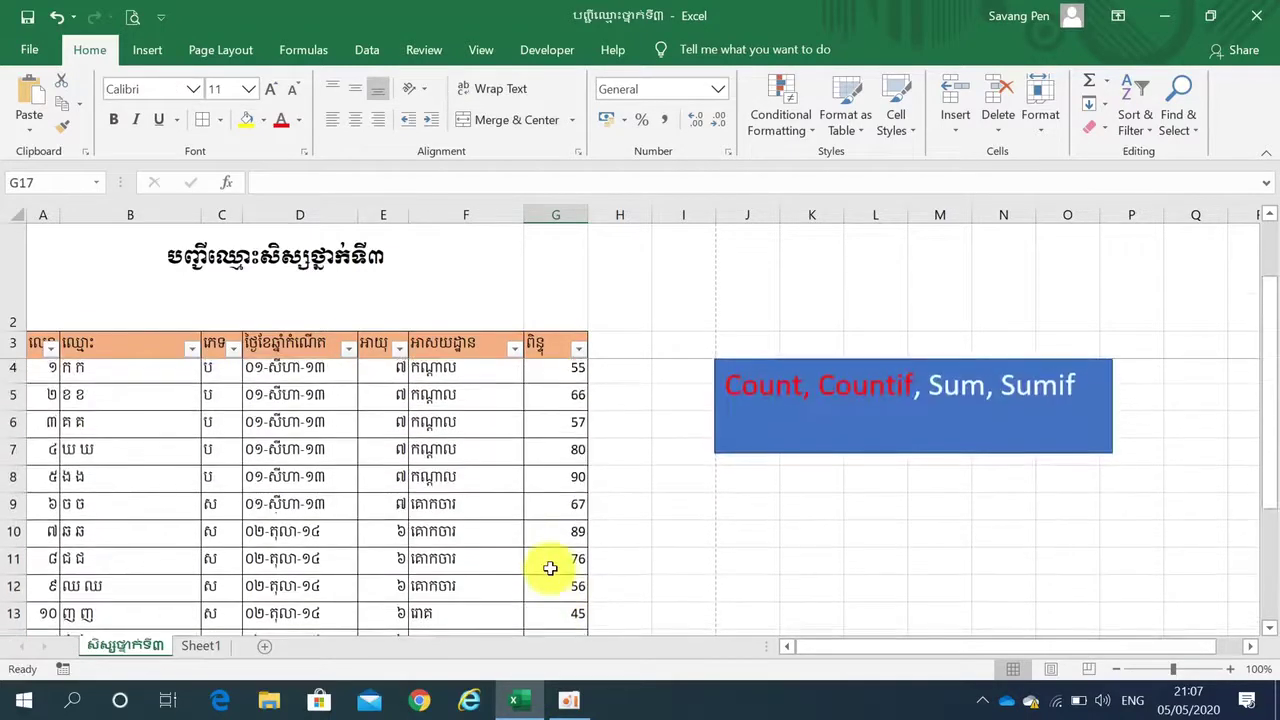
- Colour 'Sum,' in the blue title box red, leaving 'Sumif' white
{"action": "left_click", "coordinate": [985, 390]}
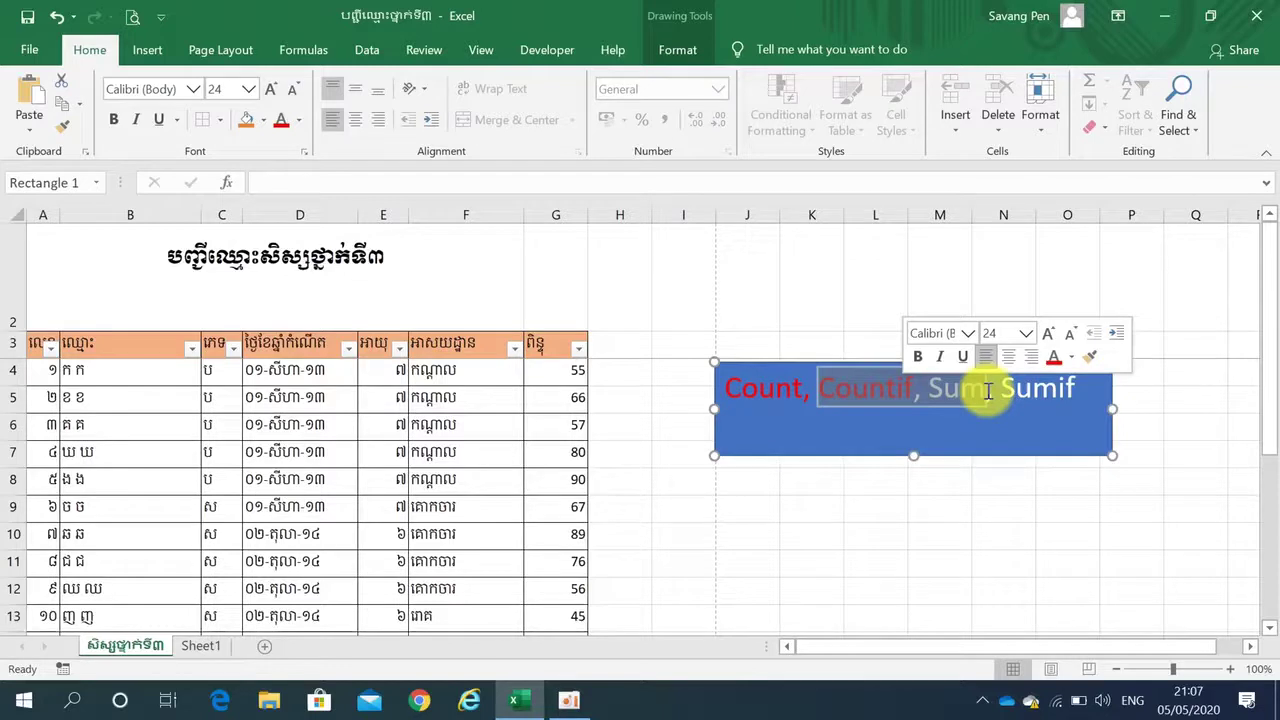
{"action": "left_click", "coordinate": [1053, 358]}
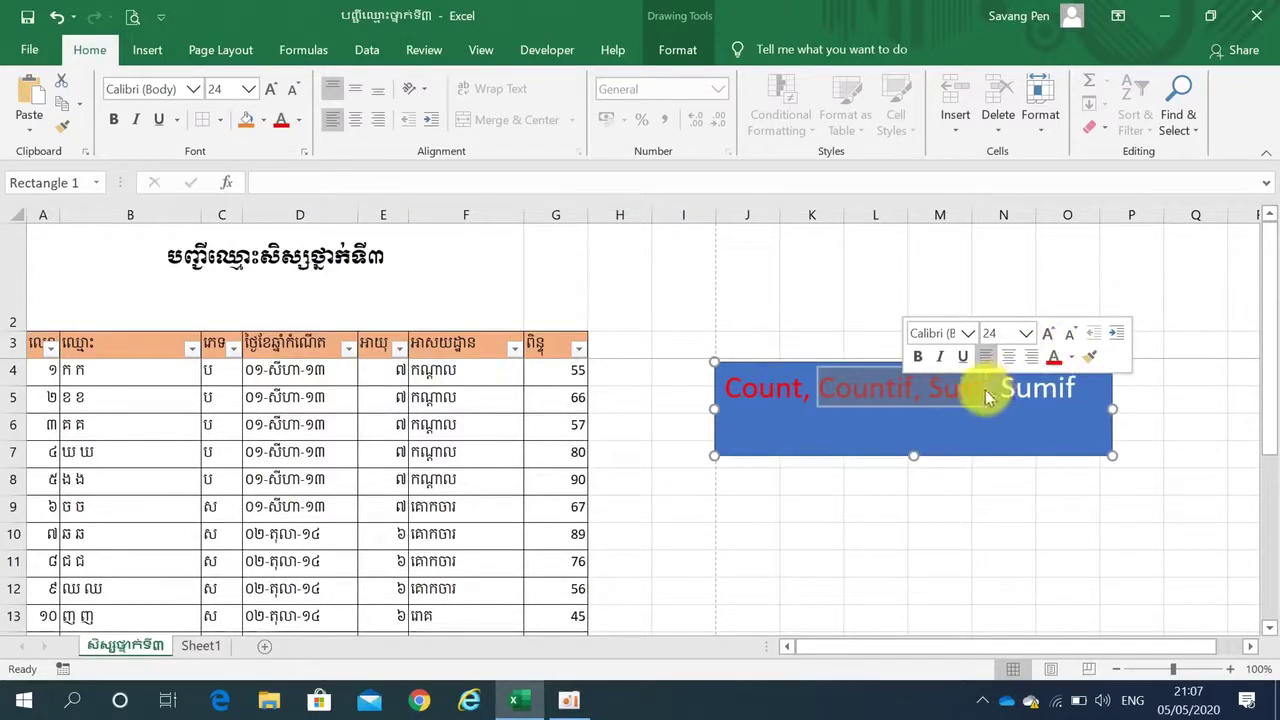
{"action": "left_click", "coordinate": [993, 391]}
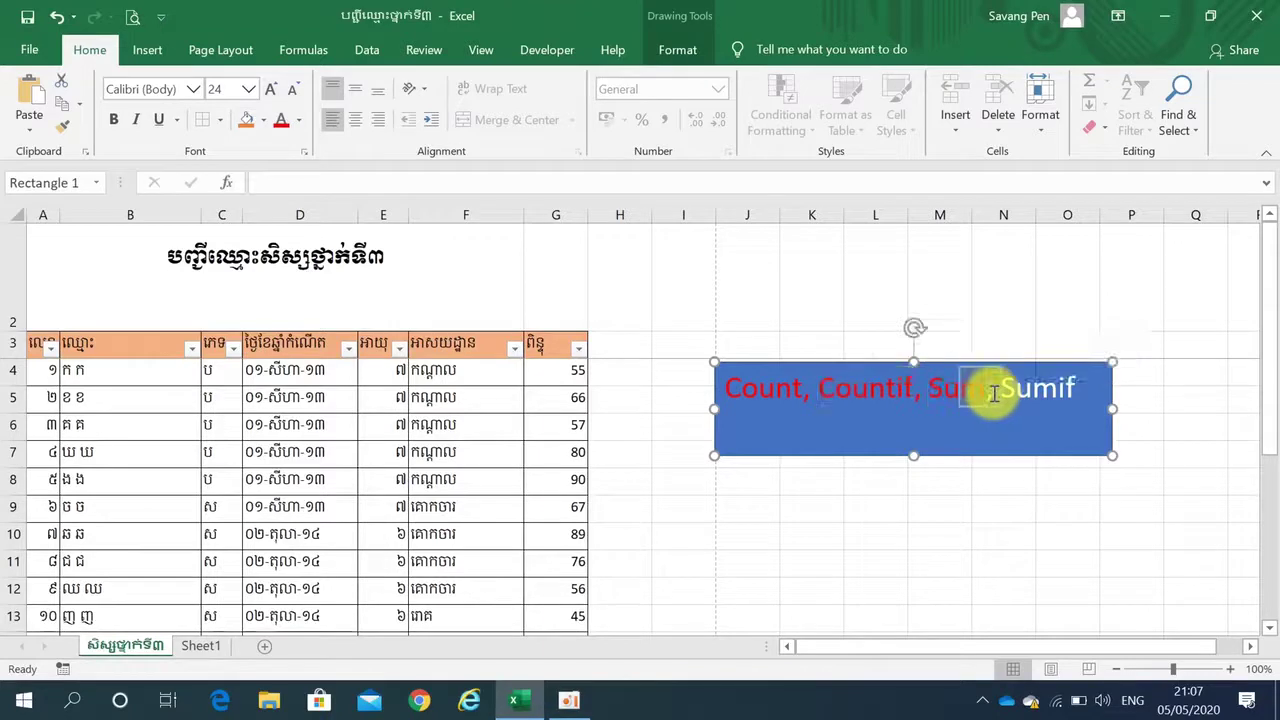
{"action": "left_click_drag", "start_coordinate": [999, 391], "coordinate": [959, 391]}
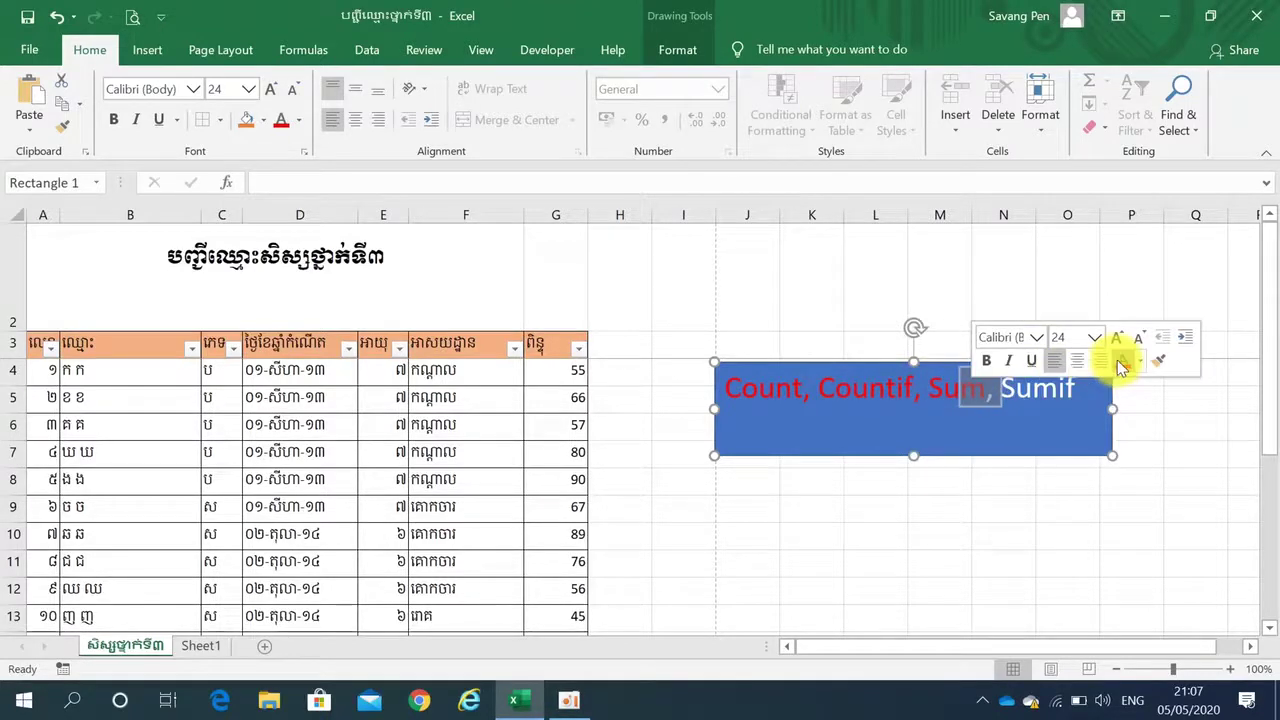
{"action": "left_click", "coordinate": [811, 501]}
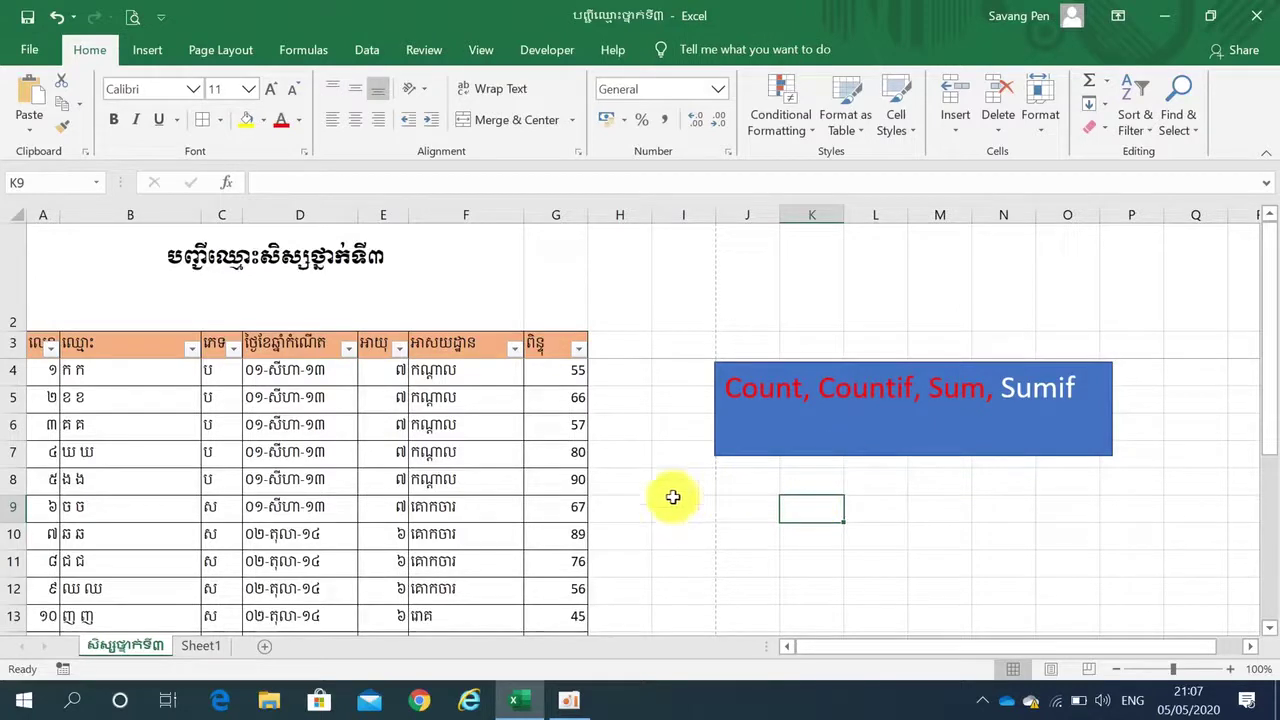
{"action": "mouse_move", "coordinate": [562, 703]}
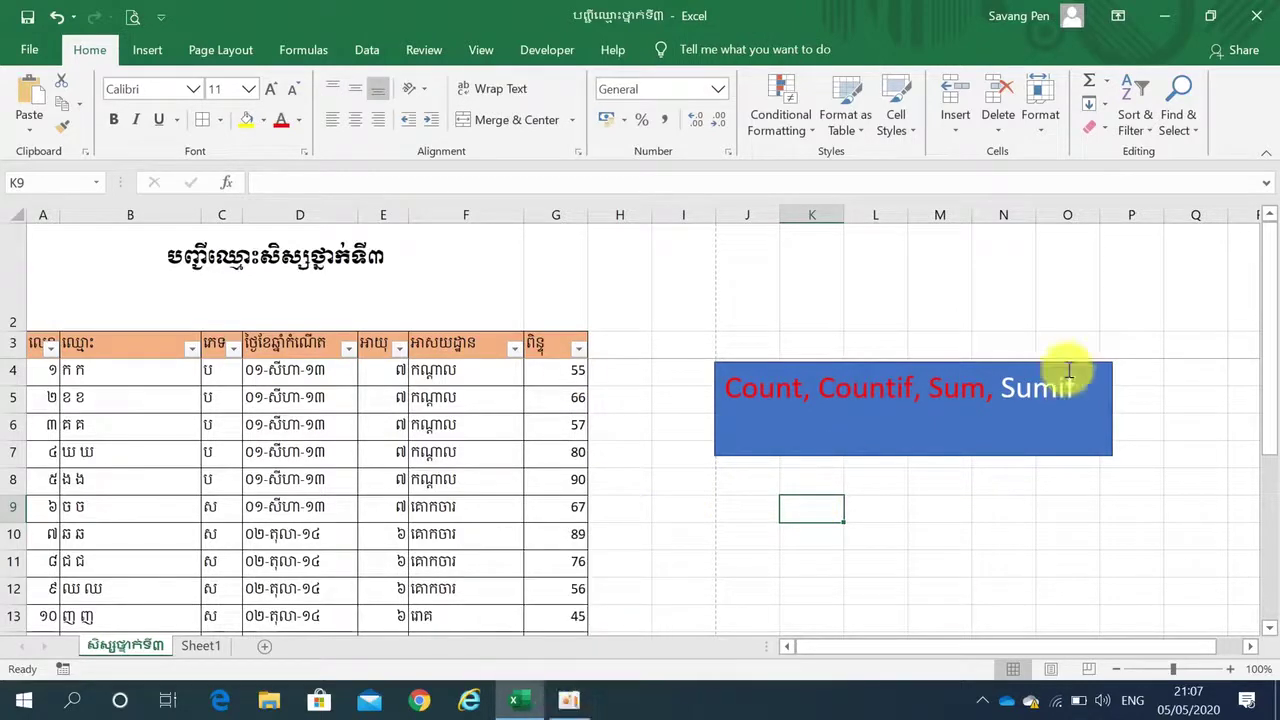
- Start a SUMIF in G17 with range F4:F15 and F7 as the criterion
{"action": "scroll", "coordinate": [518, 534], "scroll_direction": "down", "scroll_amount": 3}
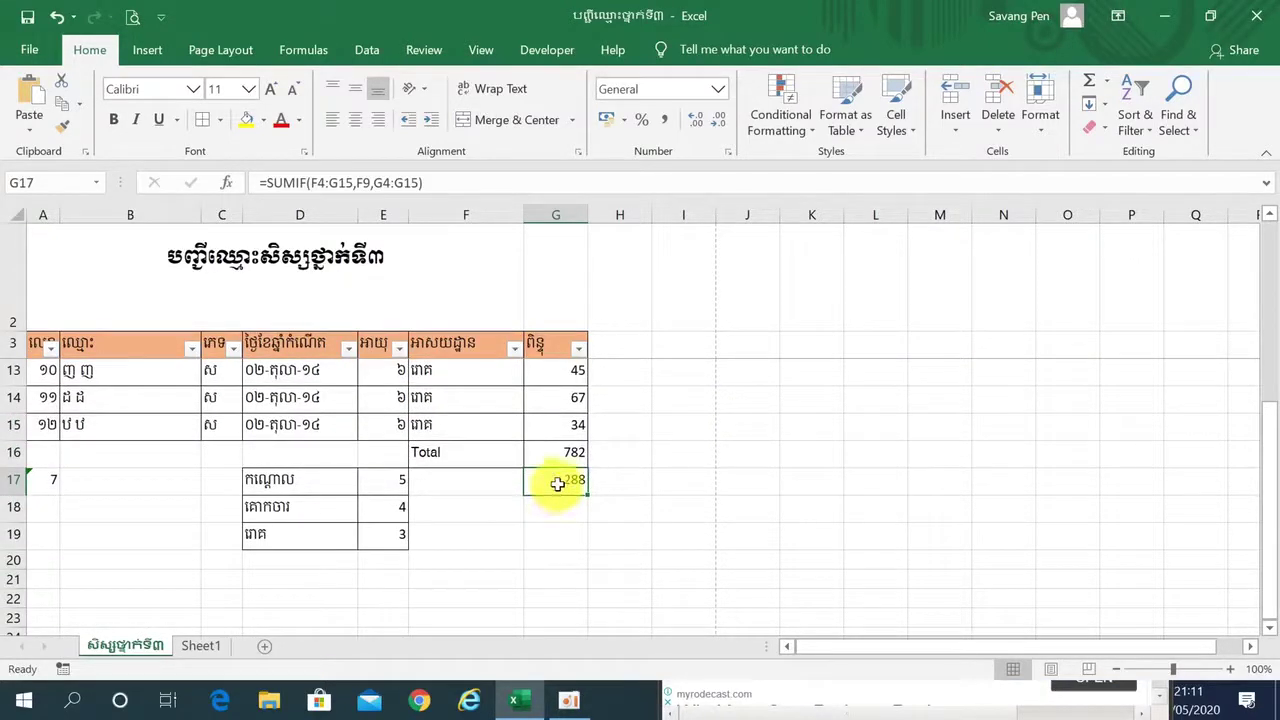
{"action": "type", "text": "="}
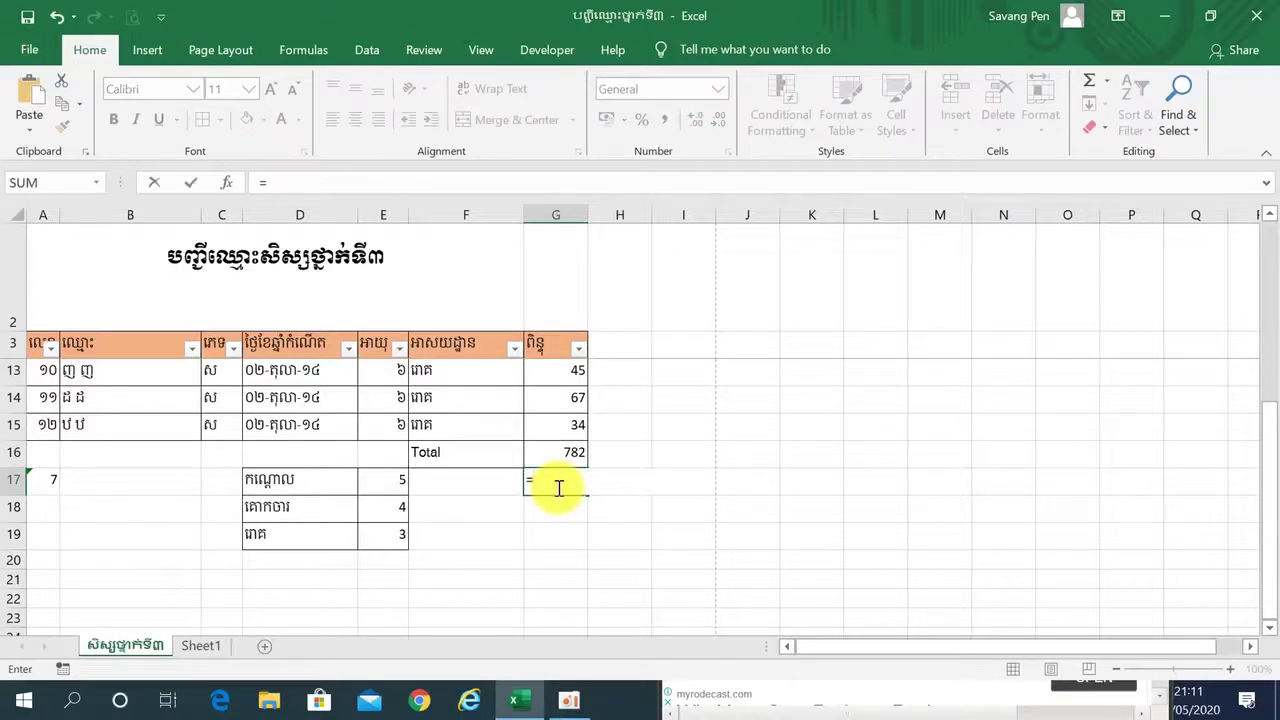
{"action": "type", "text": "sumif"}
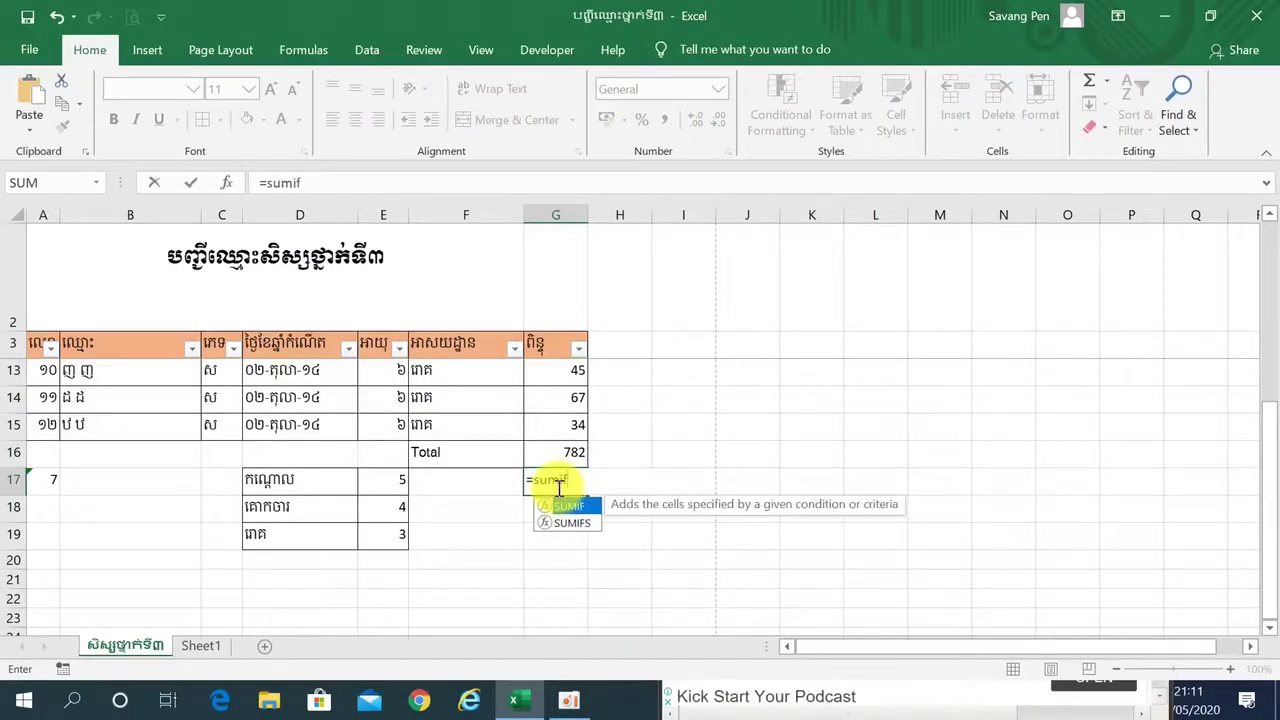
{"action": "key", "text": "Tab"}
{"action": "scroll", "coordinate": [557, 488], "scroll_direction": "up", "scroll_amount": 1}
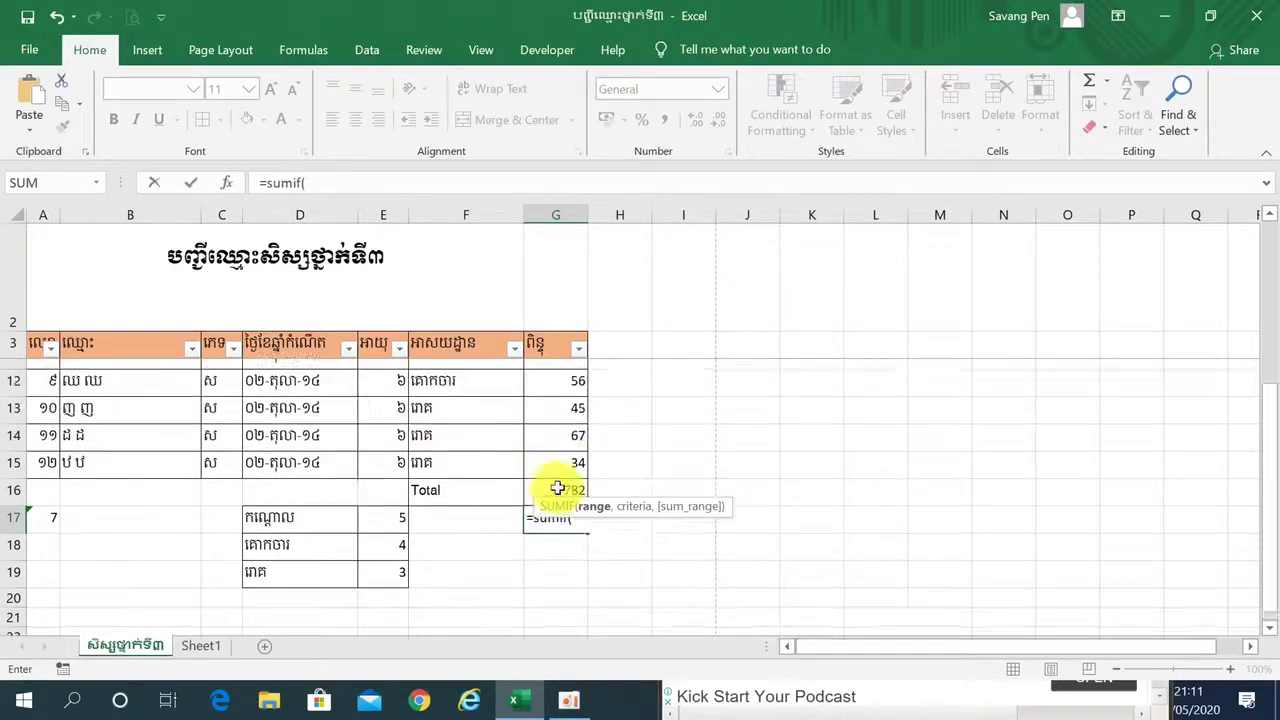
{"action": "scroll", "coordinate": [557, 488], "scroll_direction": "up", "scroll_amount": 2}
{"action": "scroll", "coordinate": [557, 488], "scroll_direction": "up", "scroll_amount": 1}
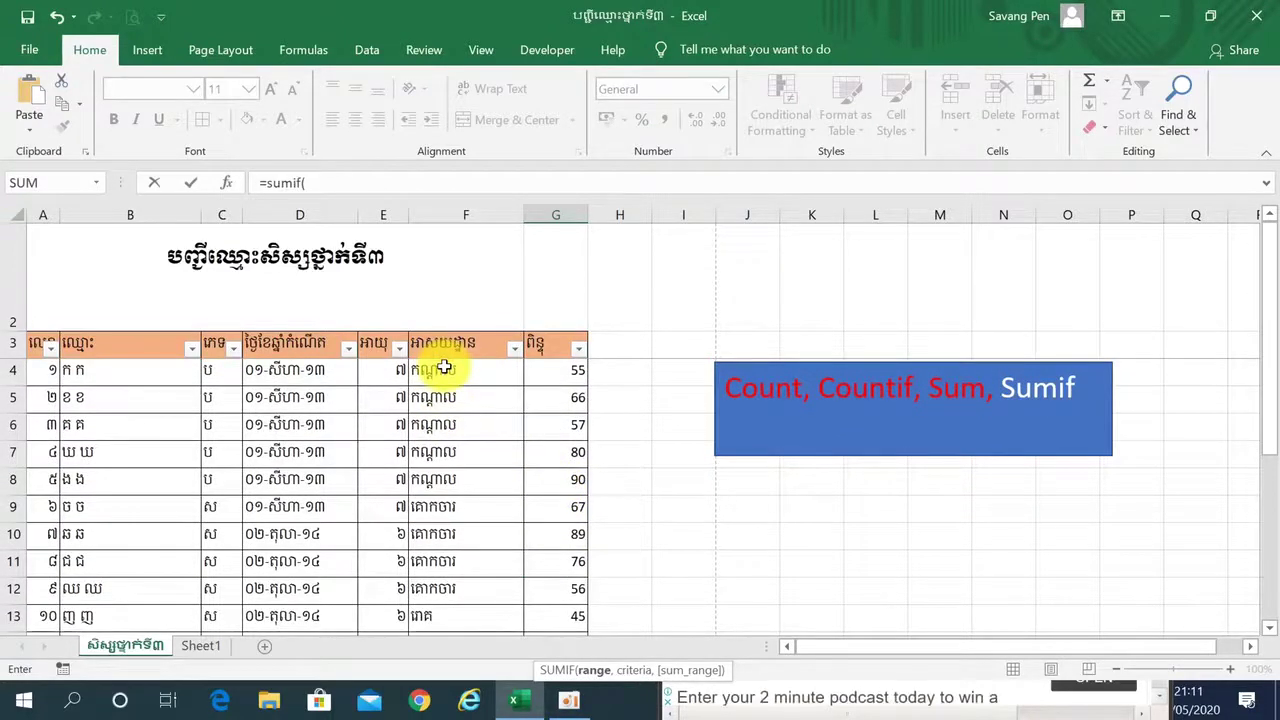
{"action": "scroll", "coordinate": [444, 369], "scroll_direction": "up", "scroll_amount": 2}
{"action": "left_click_drag", "start_coordinate": [444, 369], "coordinate": [447, 631]}
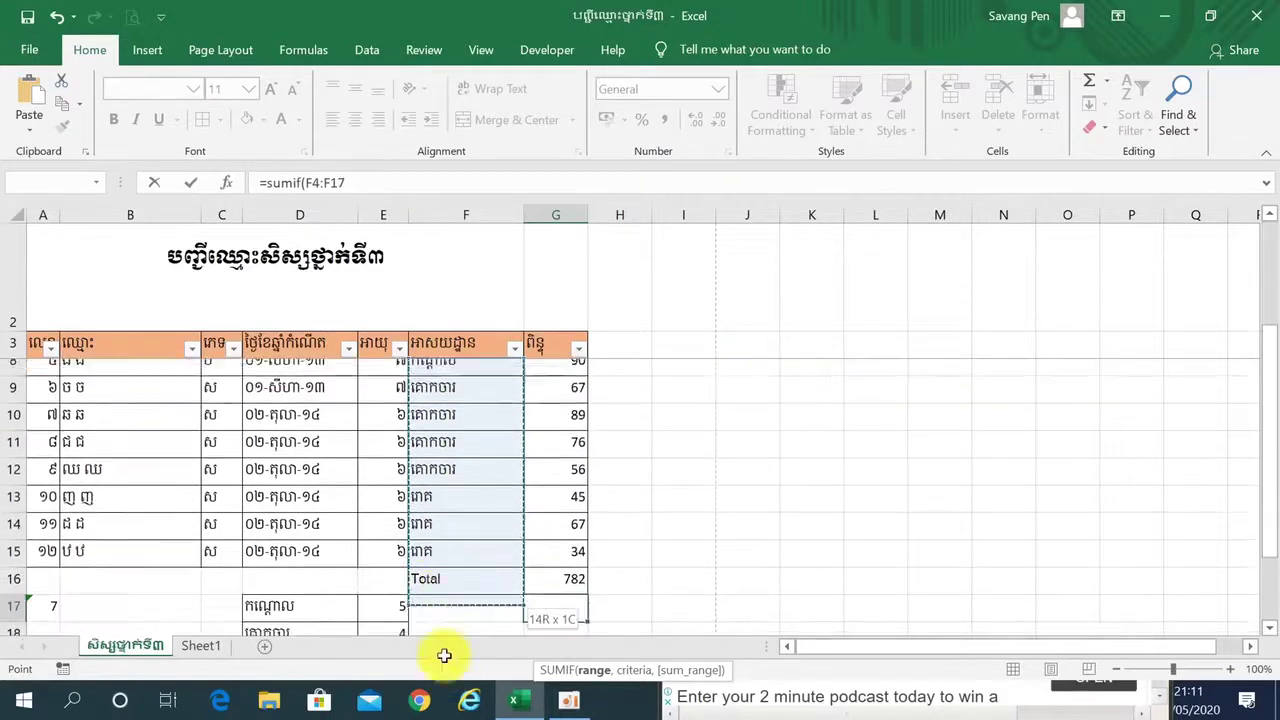
{"action": "left_click_drag", "start_coordinate": [447, 631], "coordinate": [450, 551]}
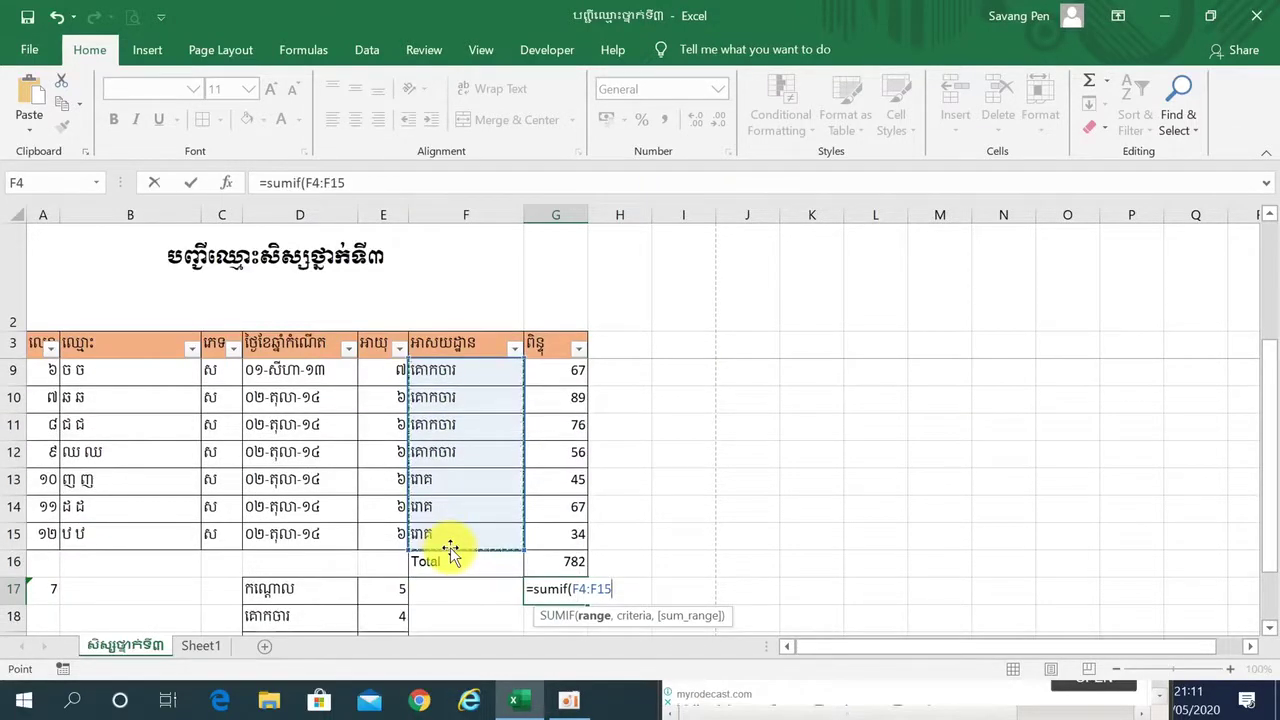
{"action": "type", "text": ","}
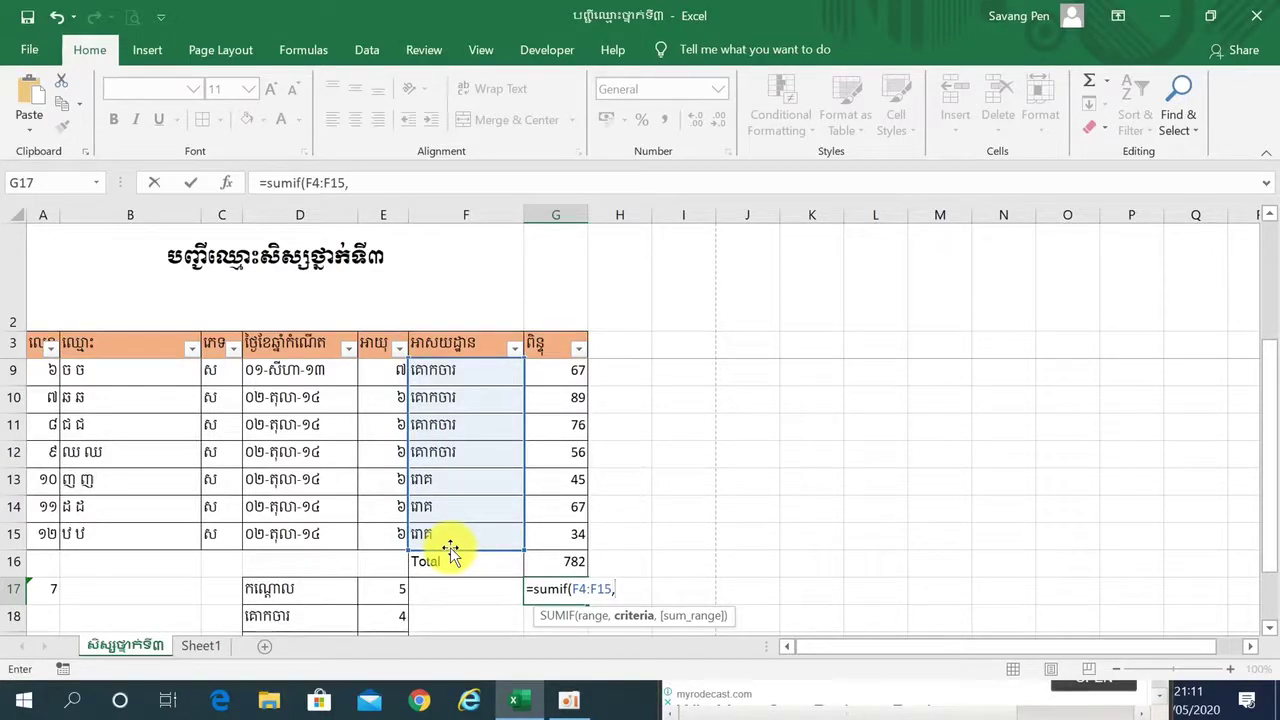
{"action": "scroll", "coordinate": [449, 549], "scroll_direction": "up", "scroll_amount": 1}
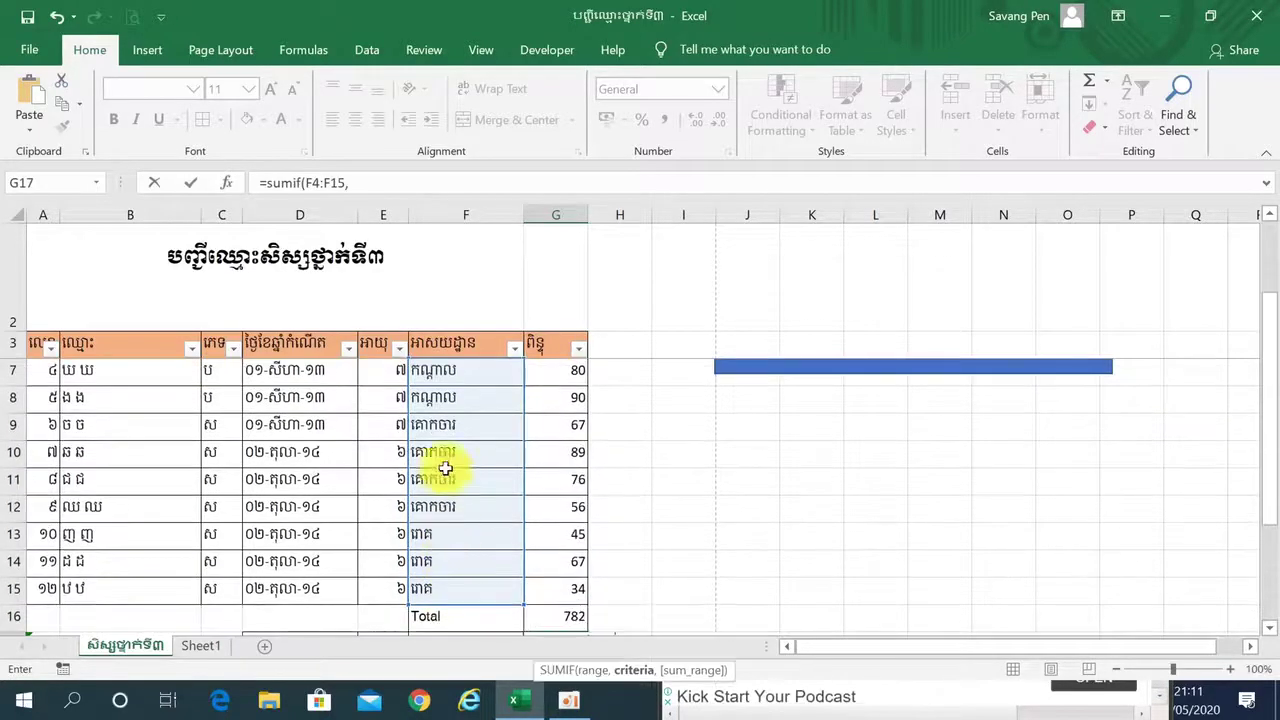
{"action": "left_click", "coordinate": [442, 378]}
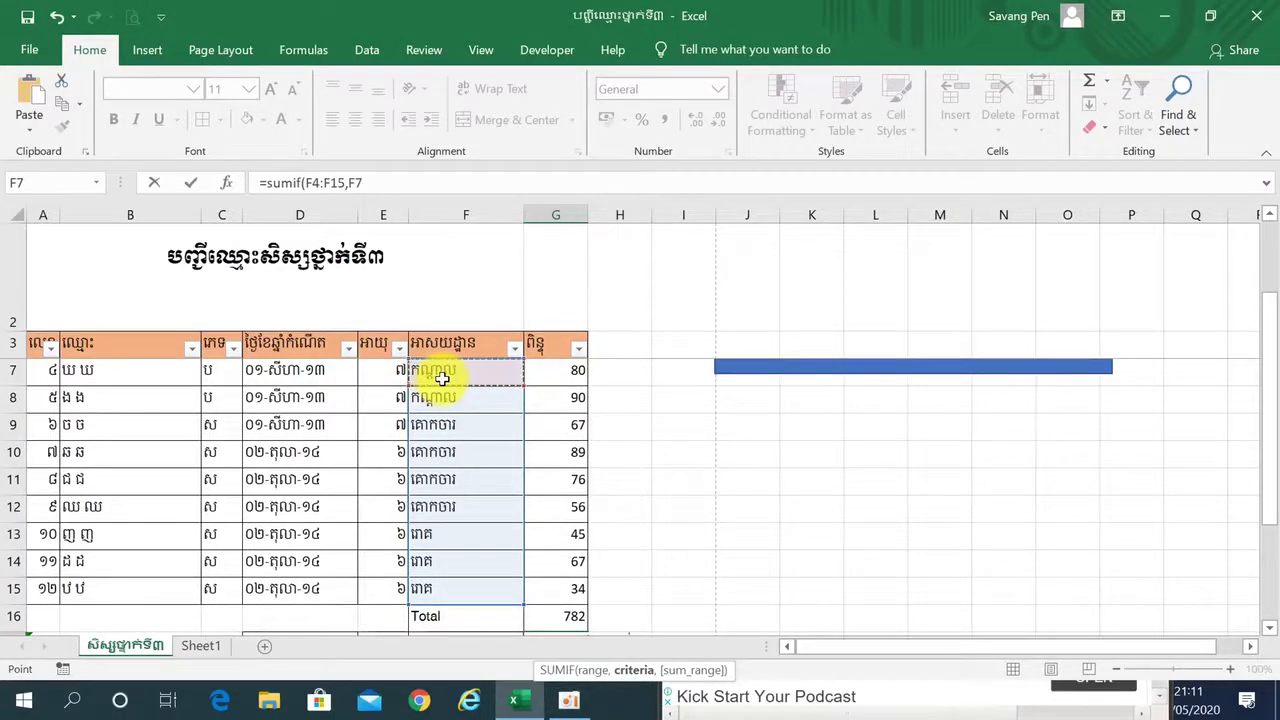
- Complete the SUMIF with G4:G15 as the sum range, giving 348
{"action": "type", "text": ","}
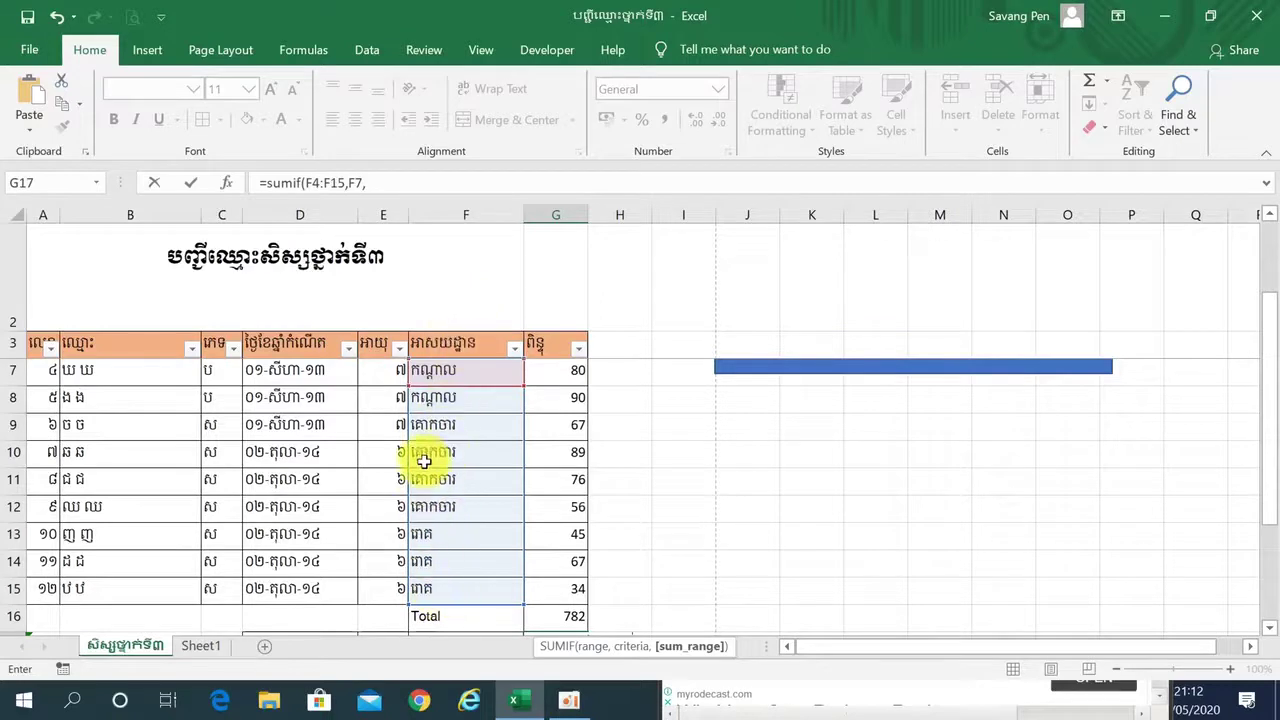
{"action": "left_click", "coordinate": [425, 371]}
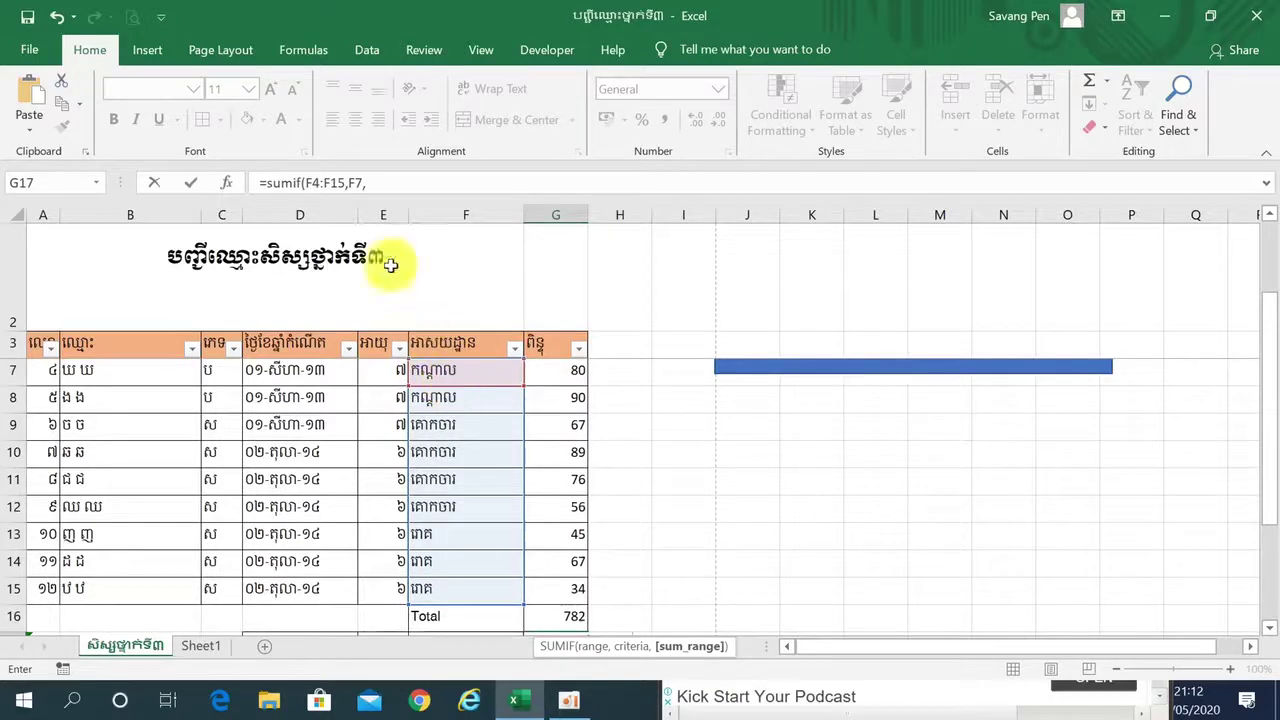
{"action": "scroll", "coordinate": [529, 458], "scroll_direction": "up", "scroll_amount": 1}
{"action": "scroll", "coordinate": [529, 458], "scroll_direction": "up", "scroll_amount": 1}
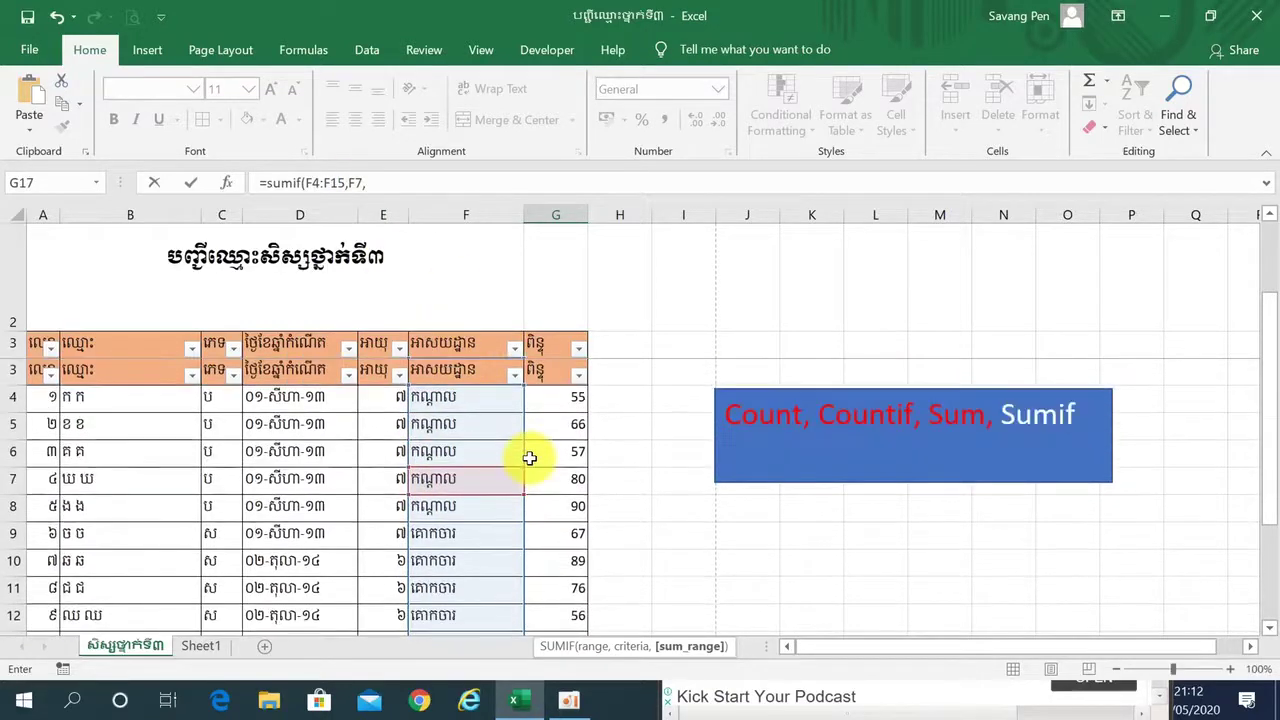
{"action": "mouse_move", "coordinate": [563, 370]}
{"action": "left_mouse_down"}
{"action": "mouse_move", "coordinate": [559, 628]}
{"action": "mouse_move", "coordinate": [561, 567]}
{"action": "left_mouse_up"}
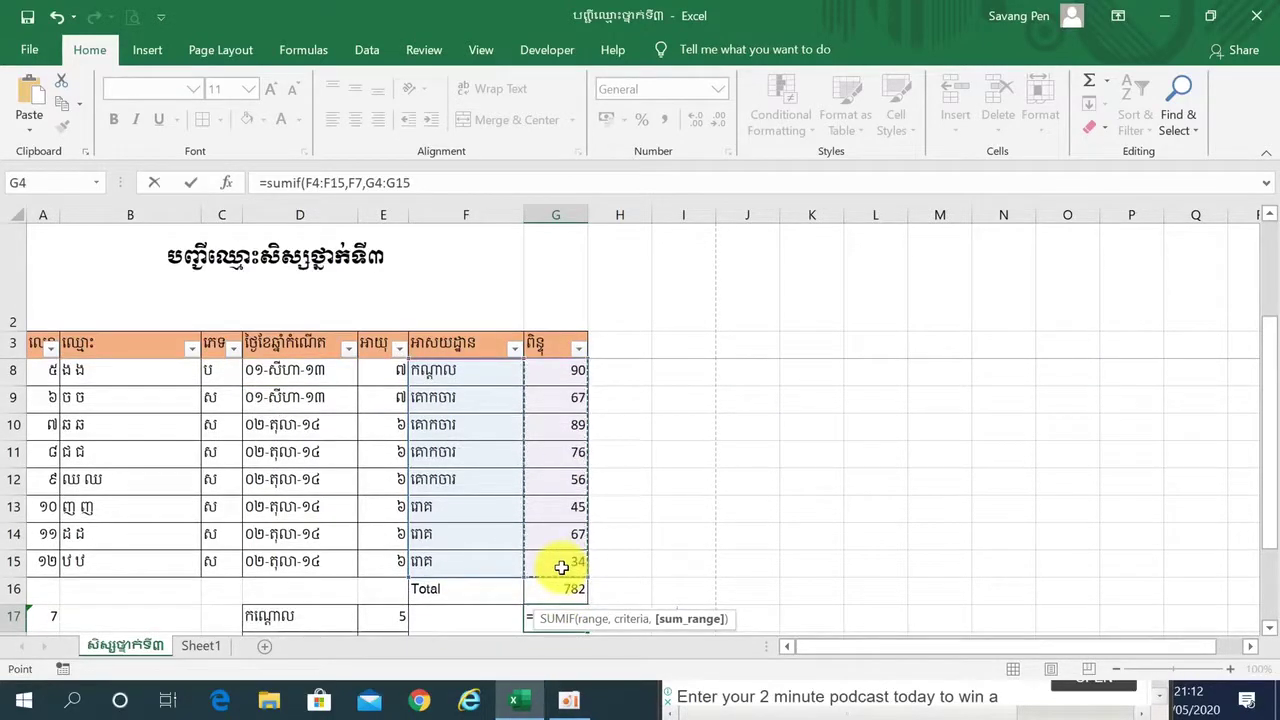
{"action": "type", "text": ")"}
{"action": "key", "text": "Return"}
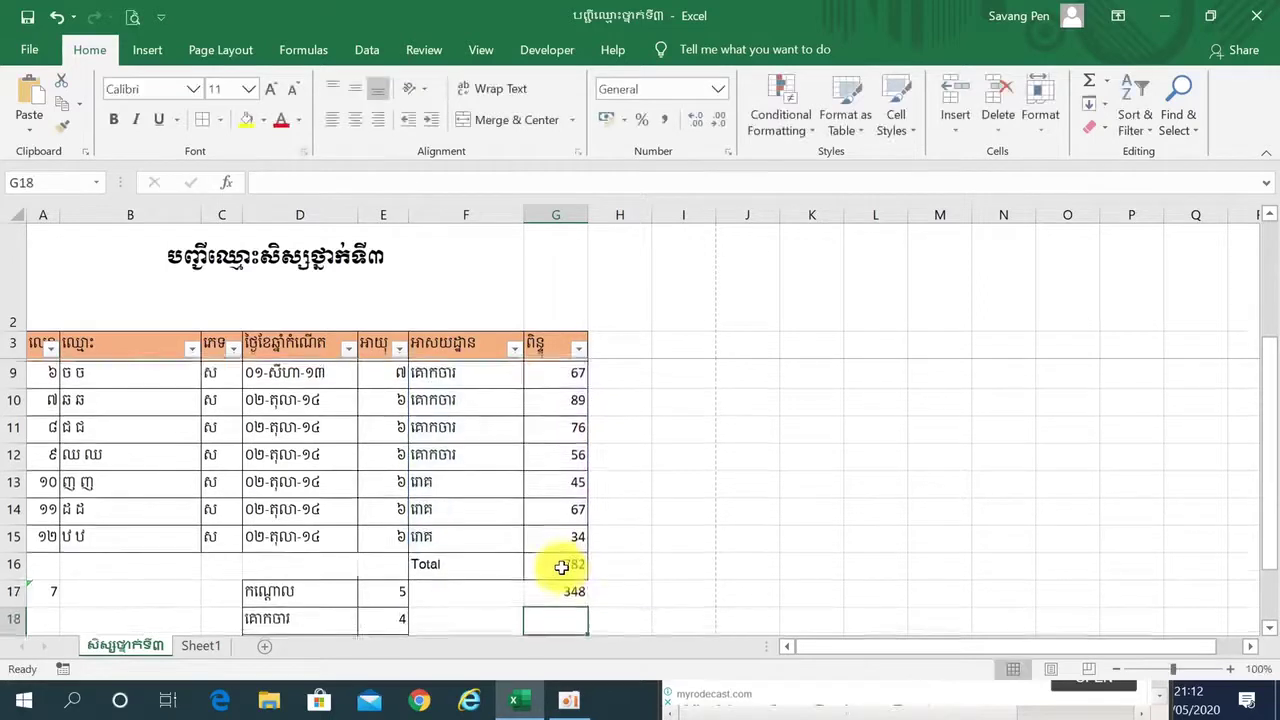
{"action": "left_click", "coordinate": [562, 588]}
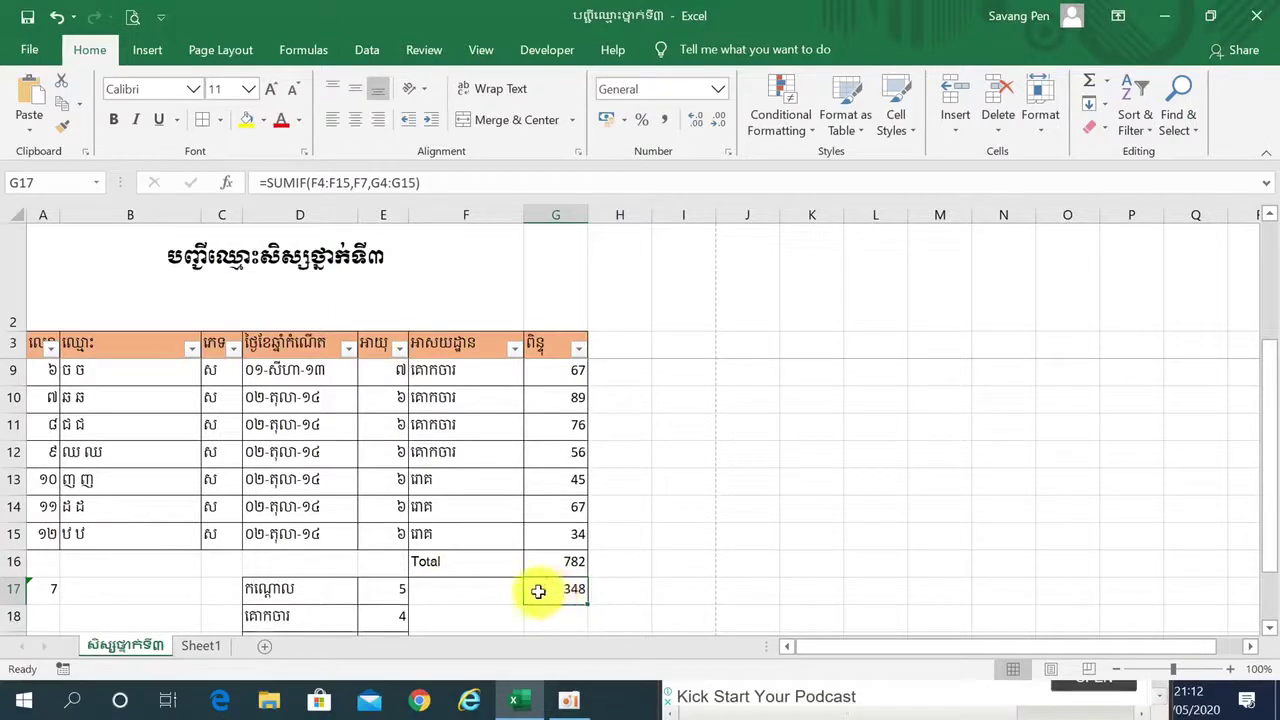
{"action": "left_click", "coordinate": [650, 581]}
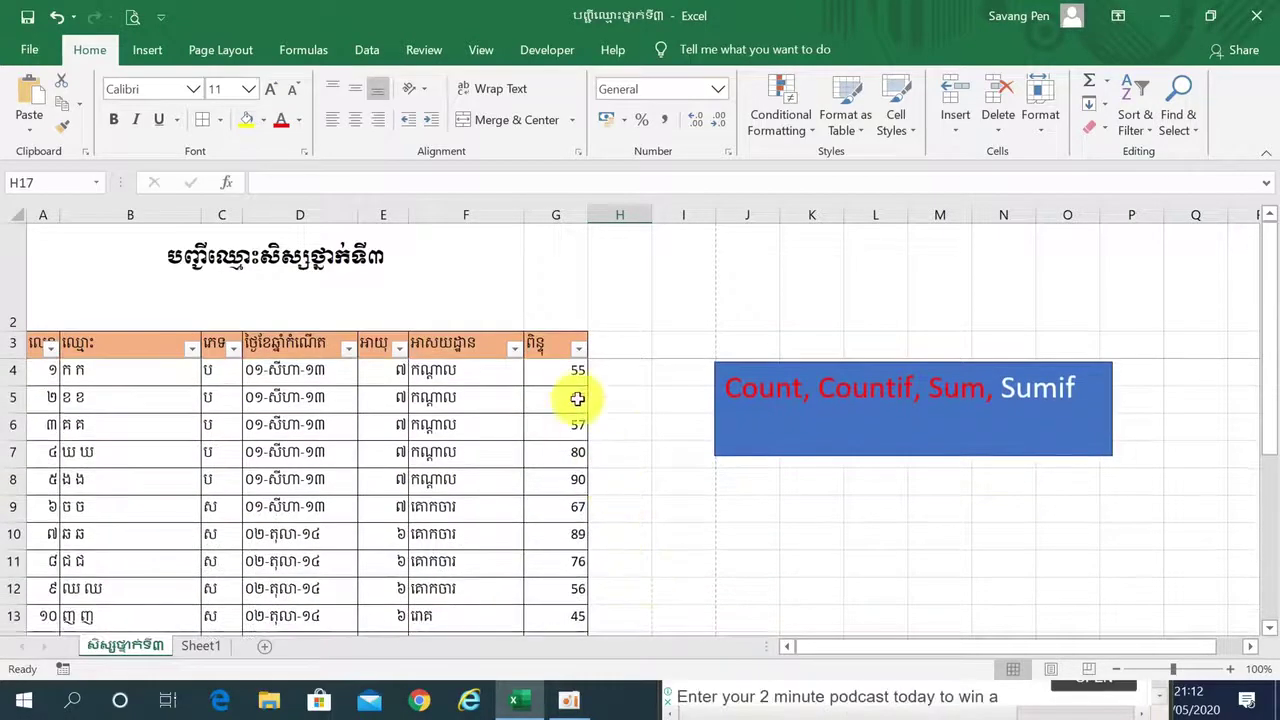
{"action": "left_click_drag", "start_coordinate": [571, 371], "coordinate": [553, 470]}
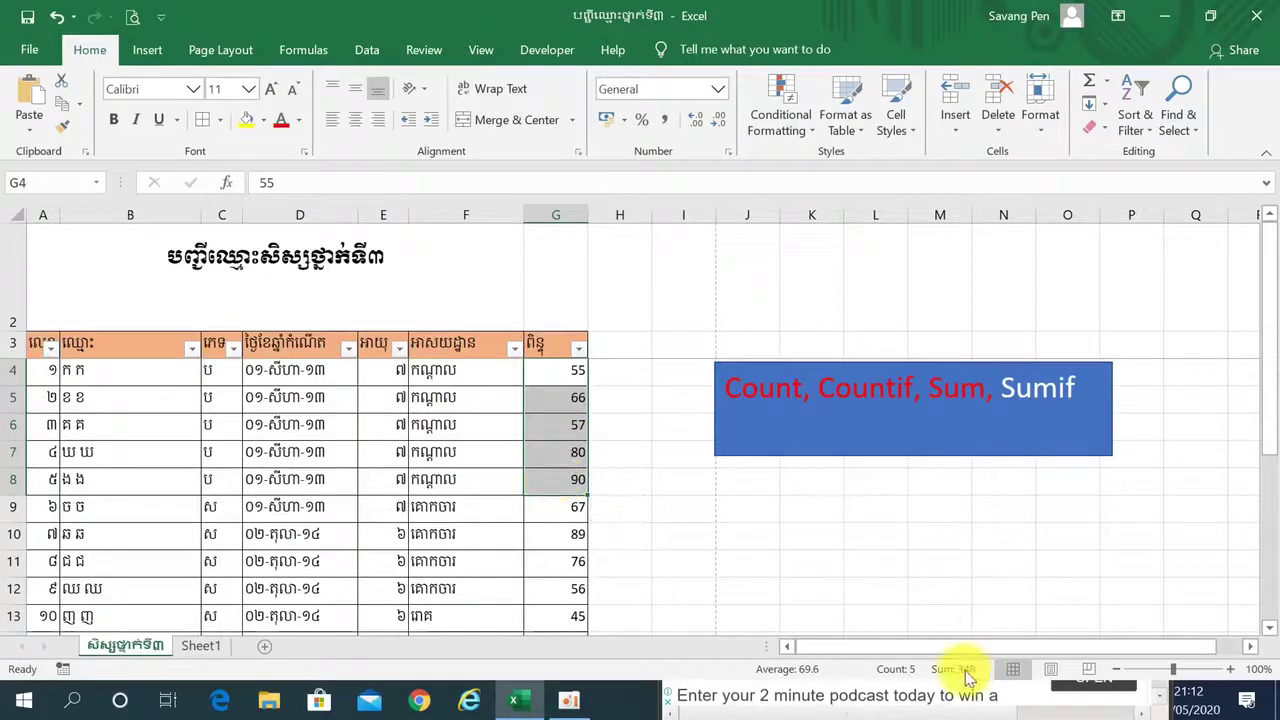
{"action": "left_click", "coordinate": [862, 597]}
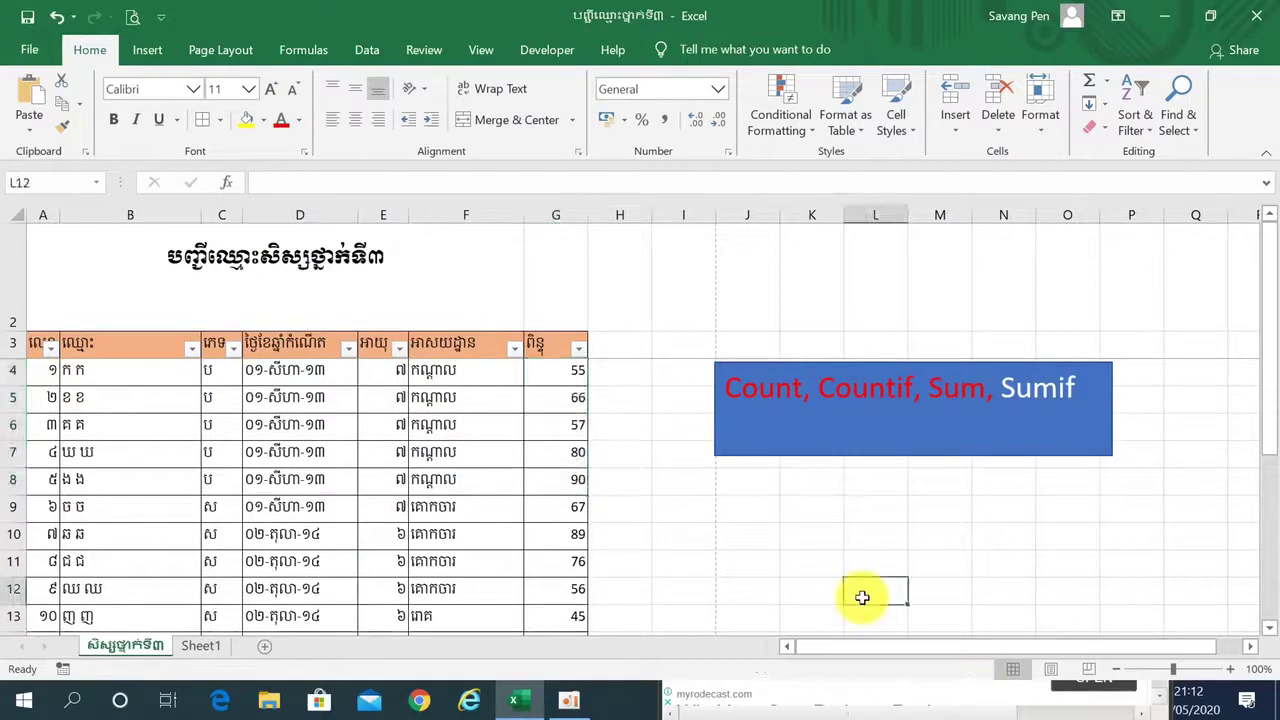
{"action": "left_click", "coordinate": [559, 376]}
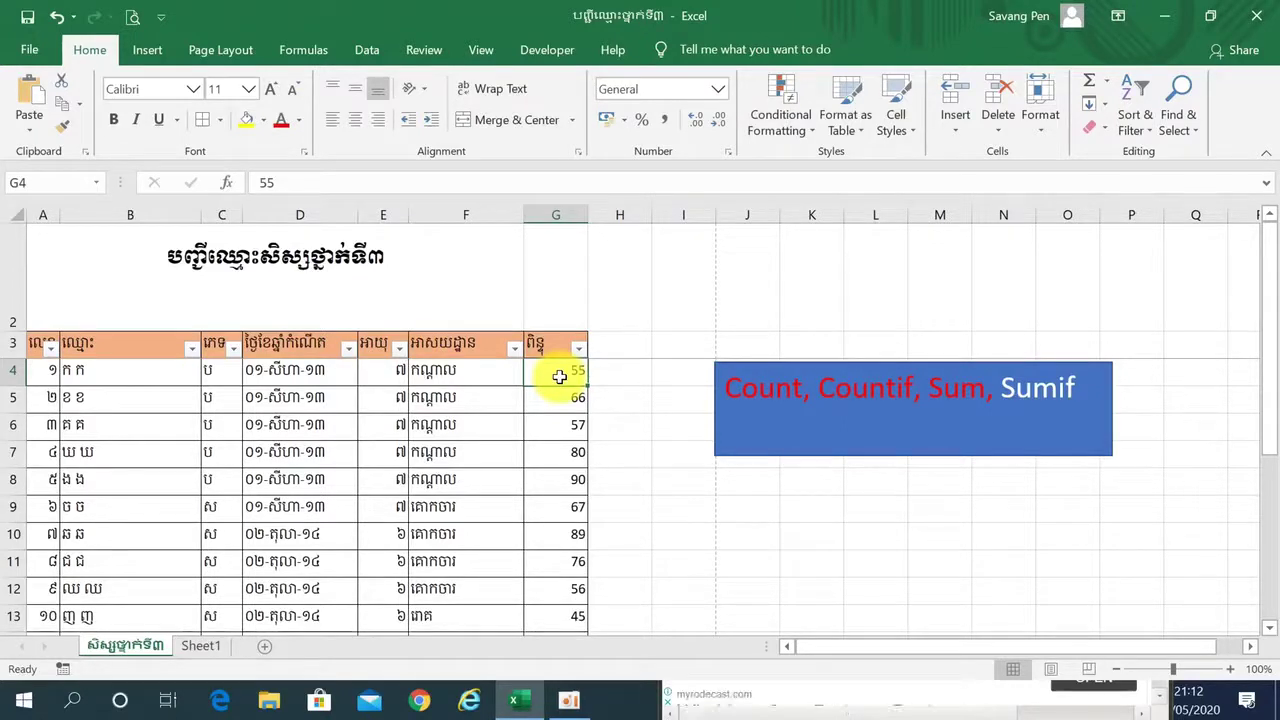
{"action": "left_click_drag", "start_coordinate": [559, 376], "coordinate": [563, 477]}
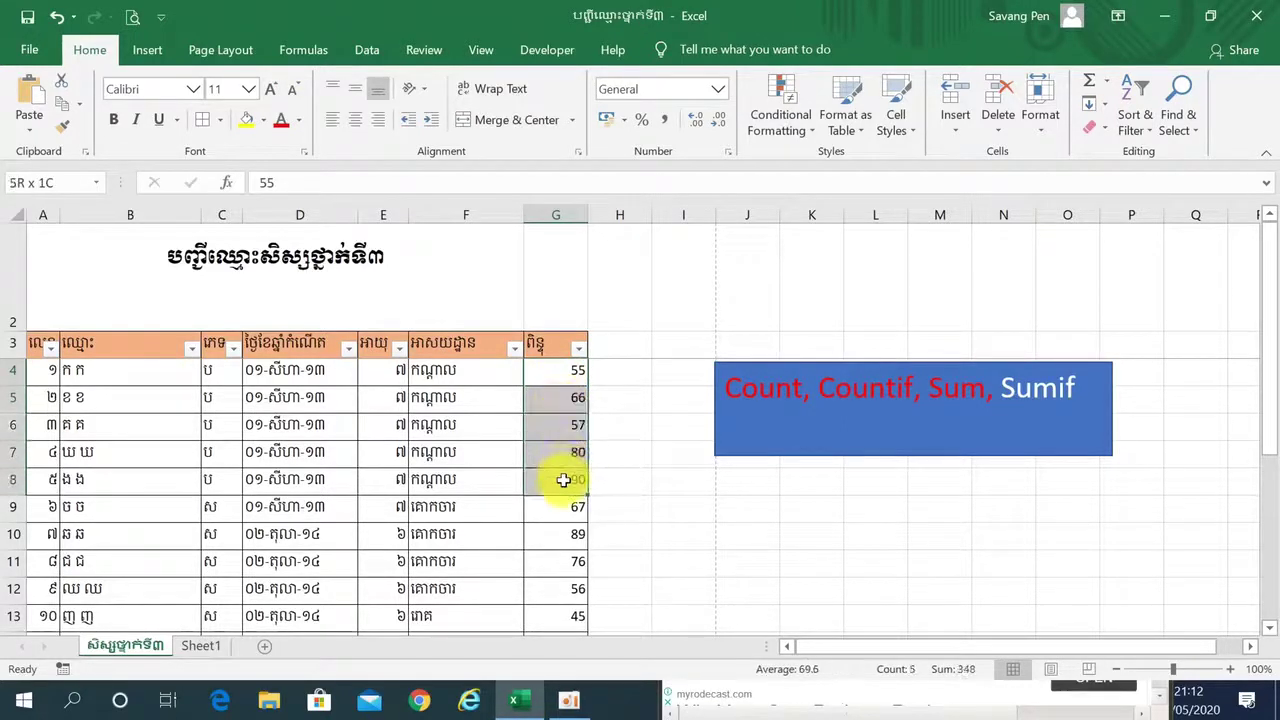
{"action": "mouse_move", "coordinate": [899, 679]}
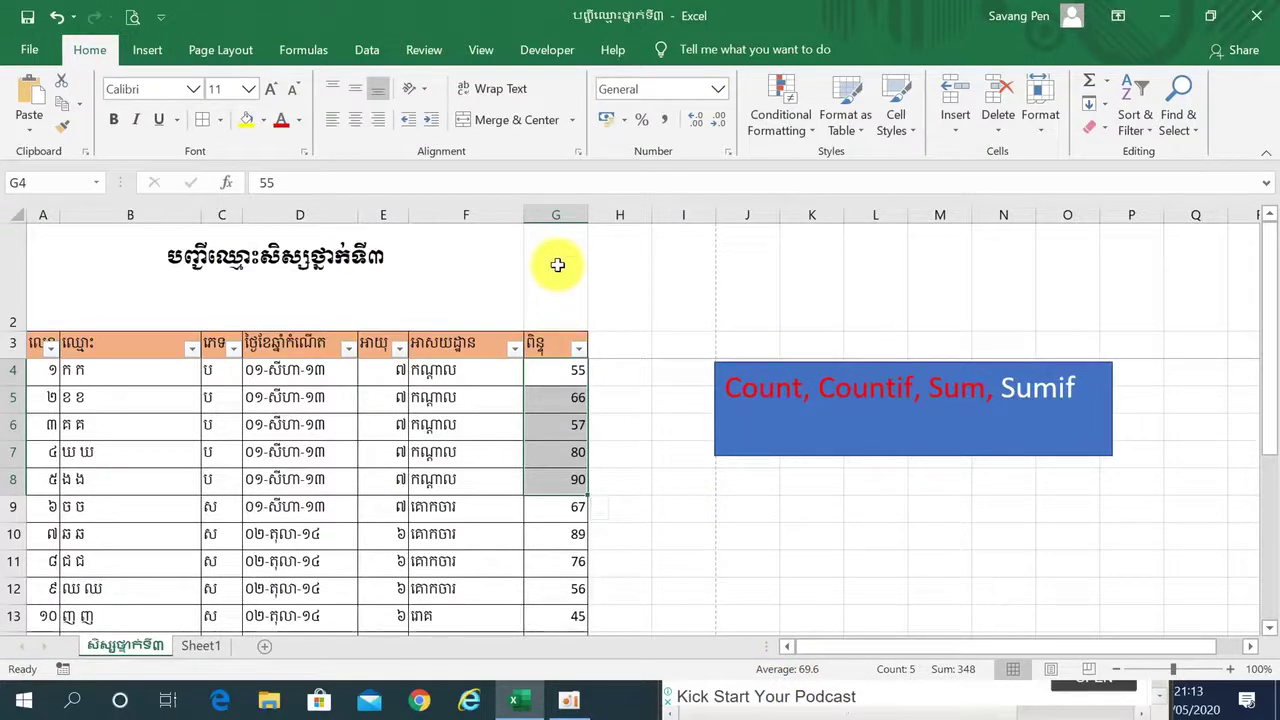
{"action": "left_click", "coordinate": [566, 216]}
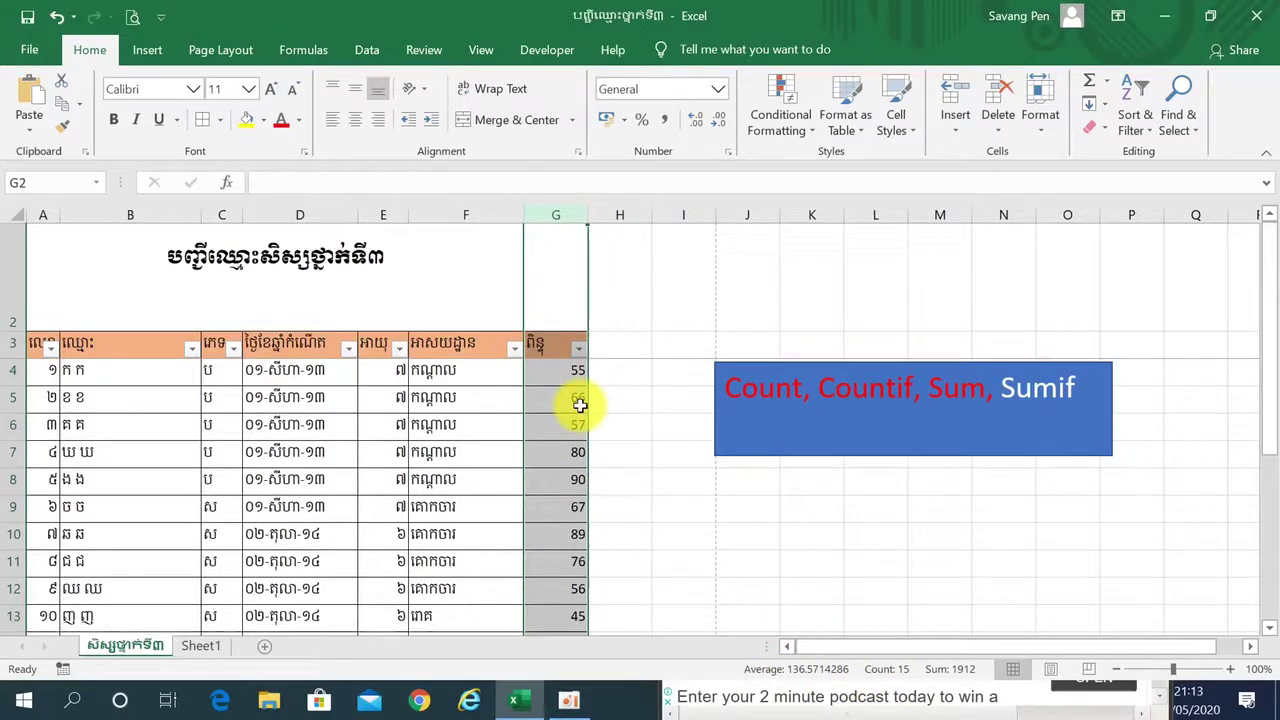
{"action": "left_click", "coordinate": [622, 476]}
{"action": "scroll", "coordinate": [622, 476], "scroll_direction": "down", "scroll_amount": 3}
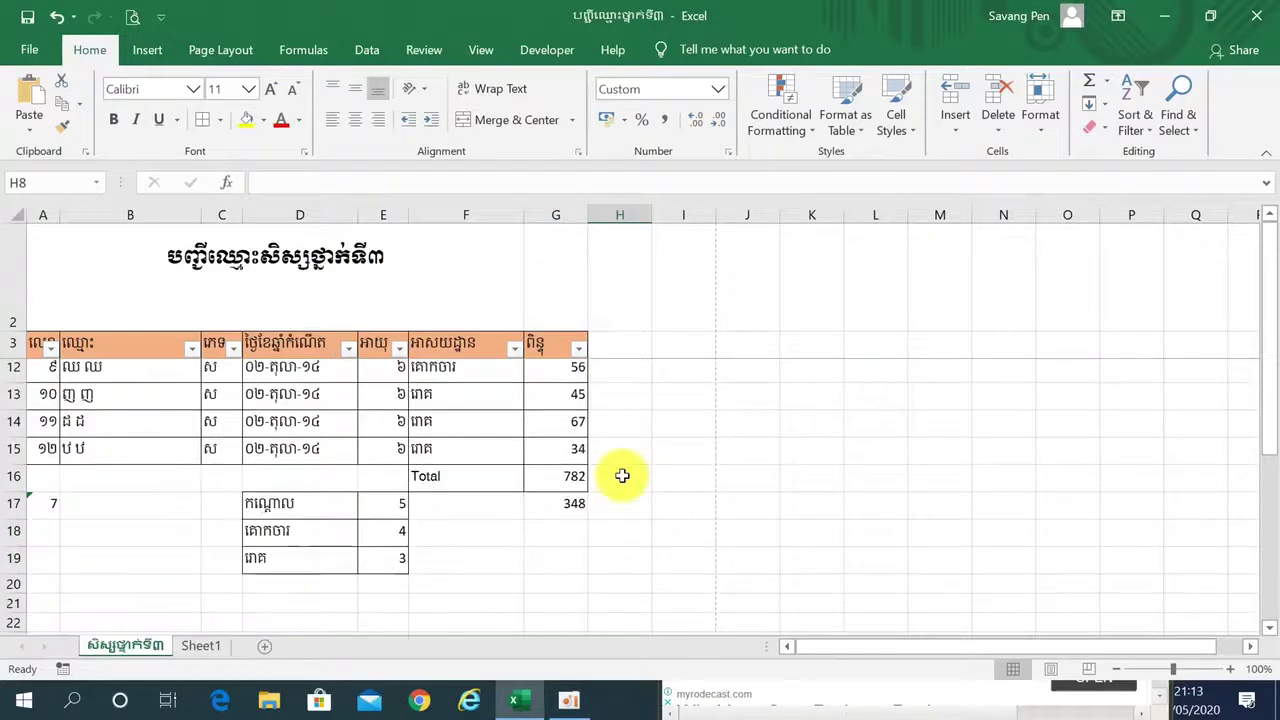
{"action": "scroll", "coordinate": [622, 476], "scroll_direction": "up", "scroll_amount": 3}
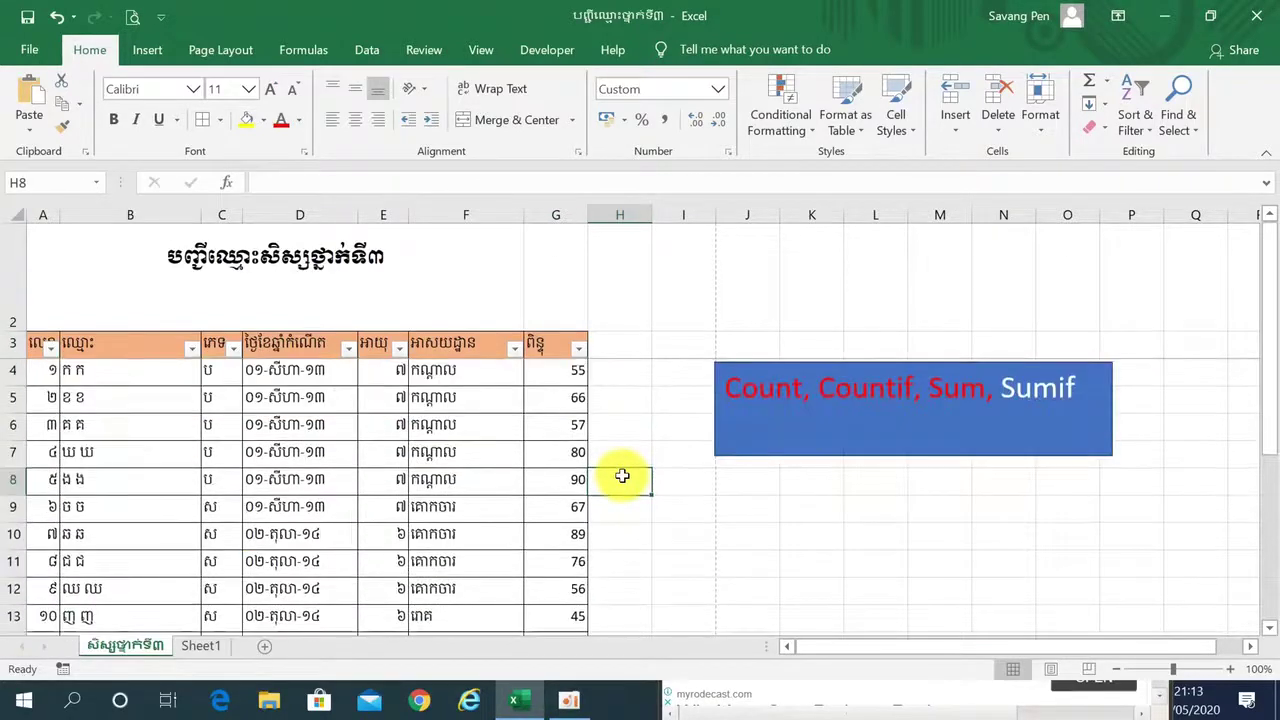
{"action": "scroll", "coordinate": [622, 476], "scroll_direction": "down", "scroll_amount": 2}
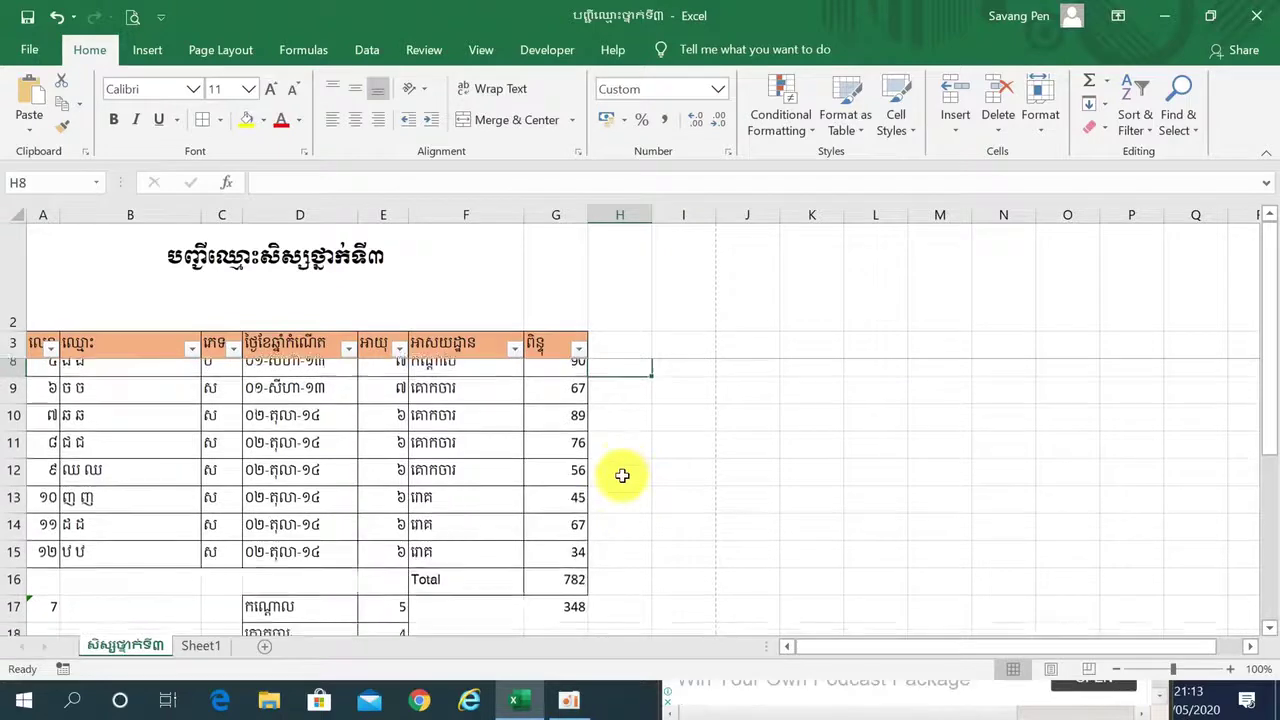
{"action": "scroll", "coordinate": [622, 476], "scroll_direction": "up", "scroll_amount": 2}
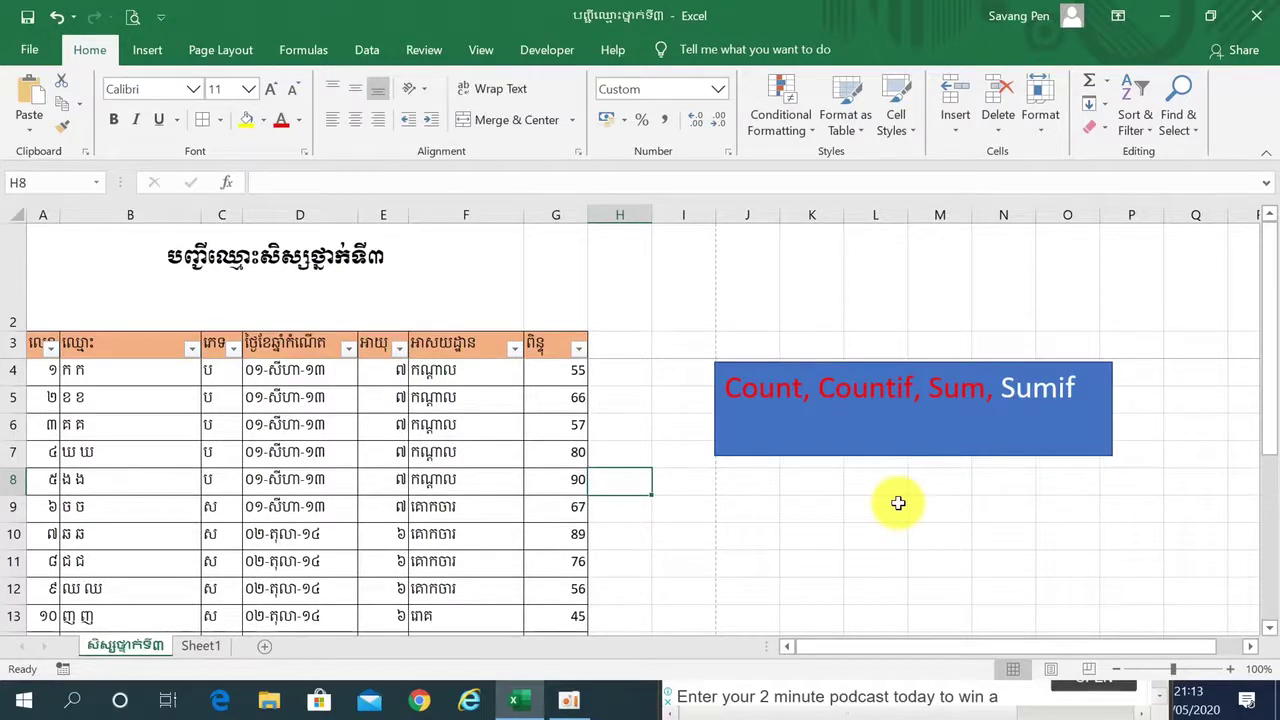
- Show the Page Break Preview of Page 1 and Page 2, zoomed to 110%
{"action": "left_click", "coordinate": [1085, 670]}
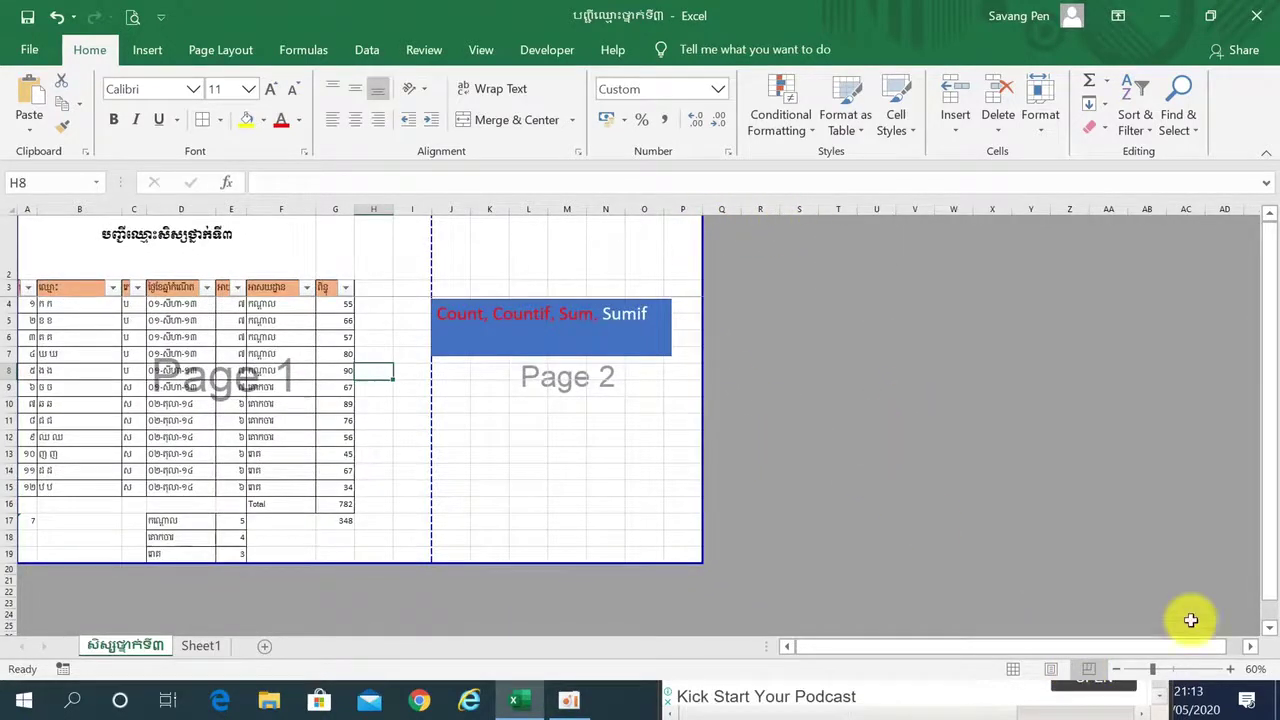
{"action": "double_click", "coordinate": [1233, 672]}
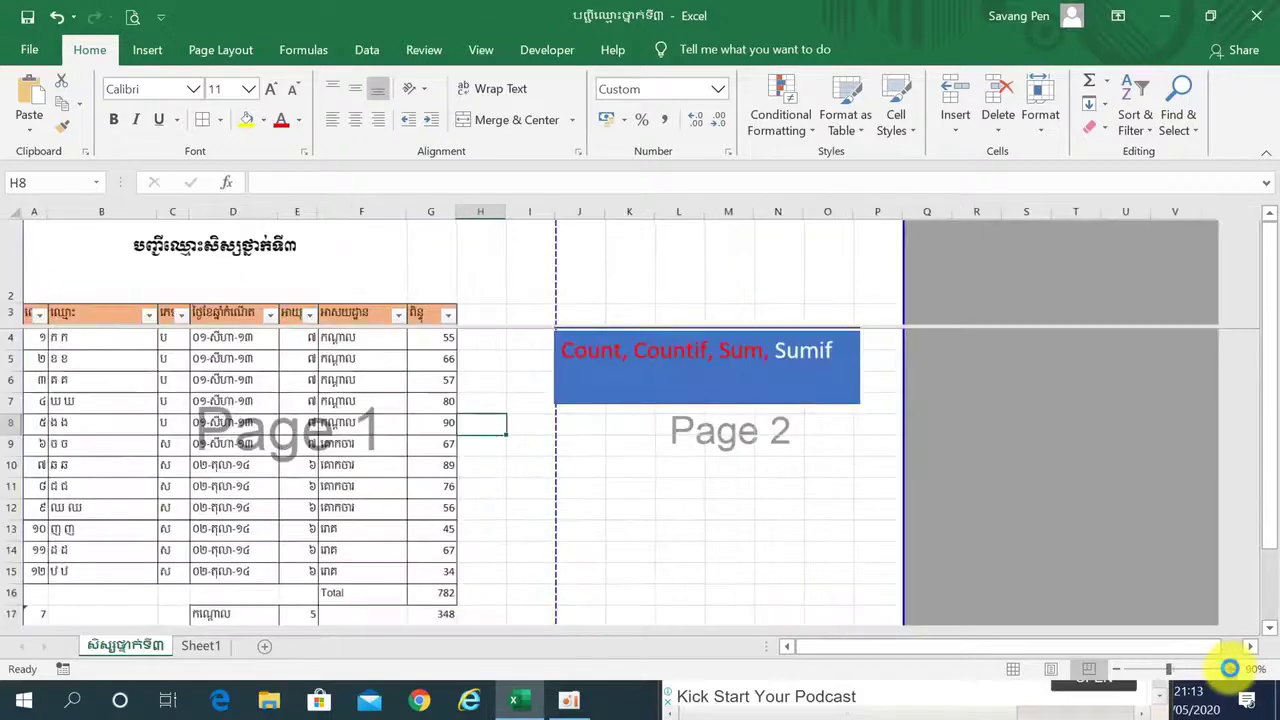
{"action": "left_click", "coordinate": [1230, 669]}
{"action": "scroll", "coordinate": [586, 391], "scroll_direction": "down", "scroll_amount": 2}
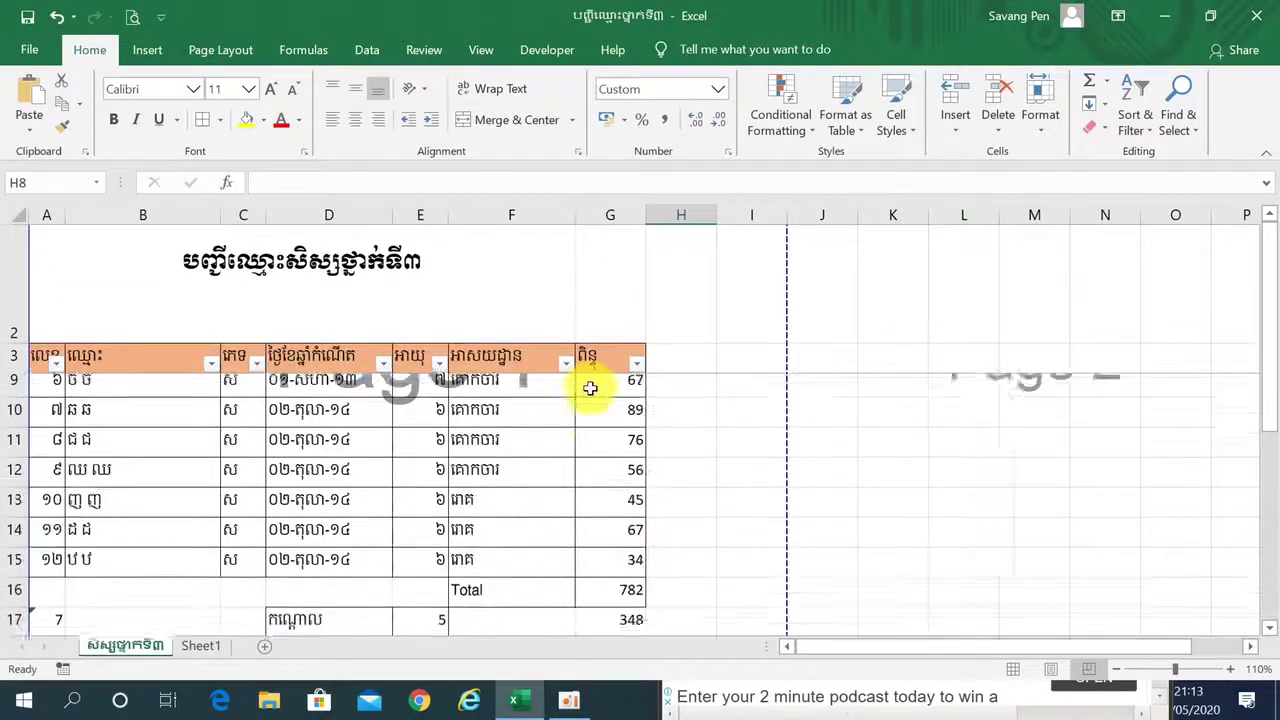
{"action": "scroll", "coordinate": [586, 386], "scroll_direction": "up", "scroll_amount": 2}
{"action": "scroll", "coordinate": [586, 386], "scroll_direction": "right", "scroll_amount": 3}
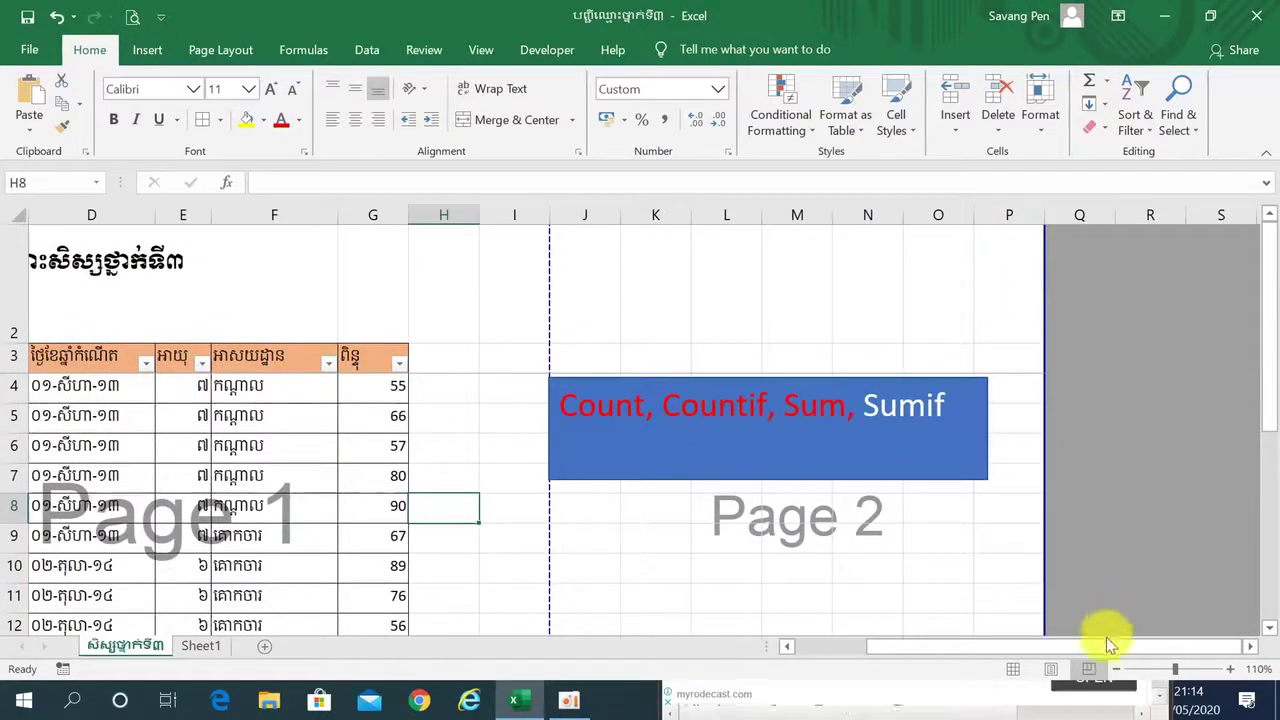
- Return to Normal view and bring up the oCam screen recorder window
{"action": "left_click", "coordinate": [1020, 678]}
{"action": "scroll", "coordinate": [930, 465], "scroll_direction": "left", "scroll_amount": 3}
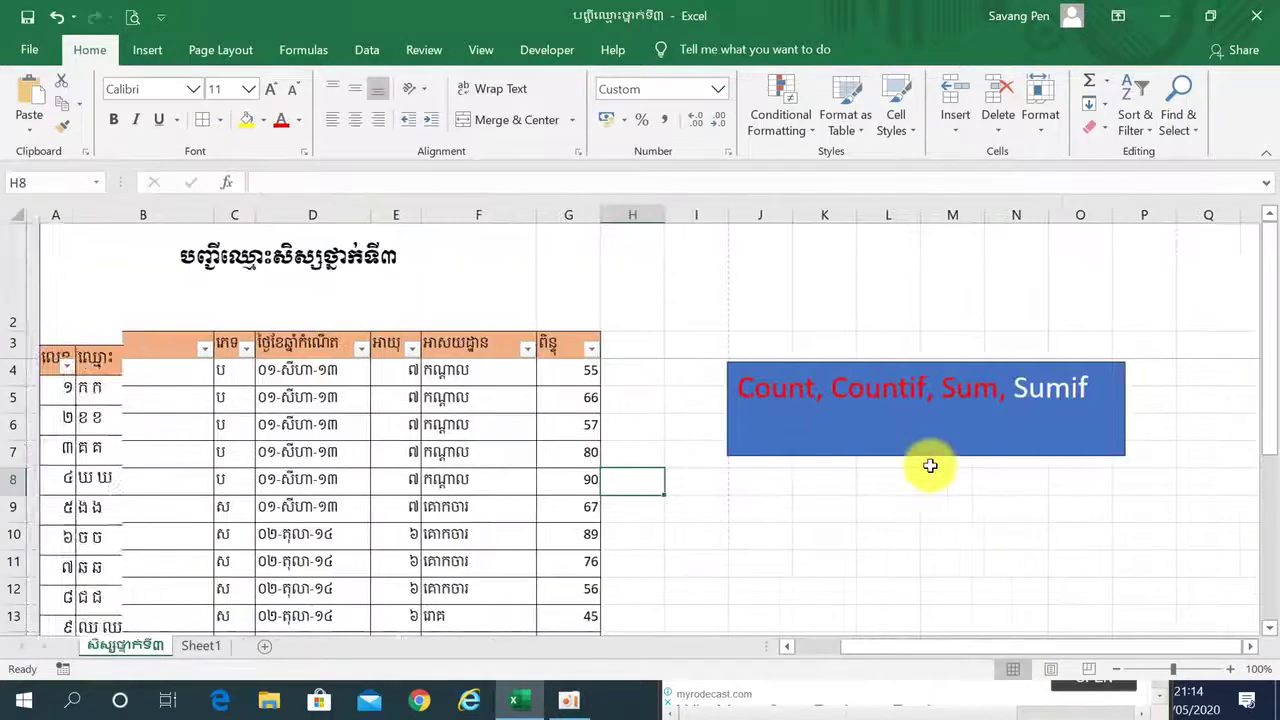
{"action": "scroll", "coordinate": [930, 465], "scroll_direction": "down", "scroll_amount": 5}
{"action": "scroll", "coordinate": [930, 465], "scroll_direction": "up", "scroll_amount": 5}
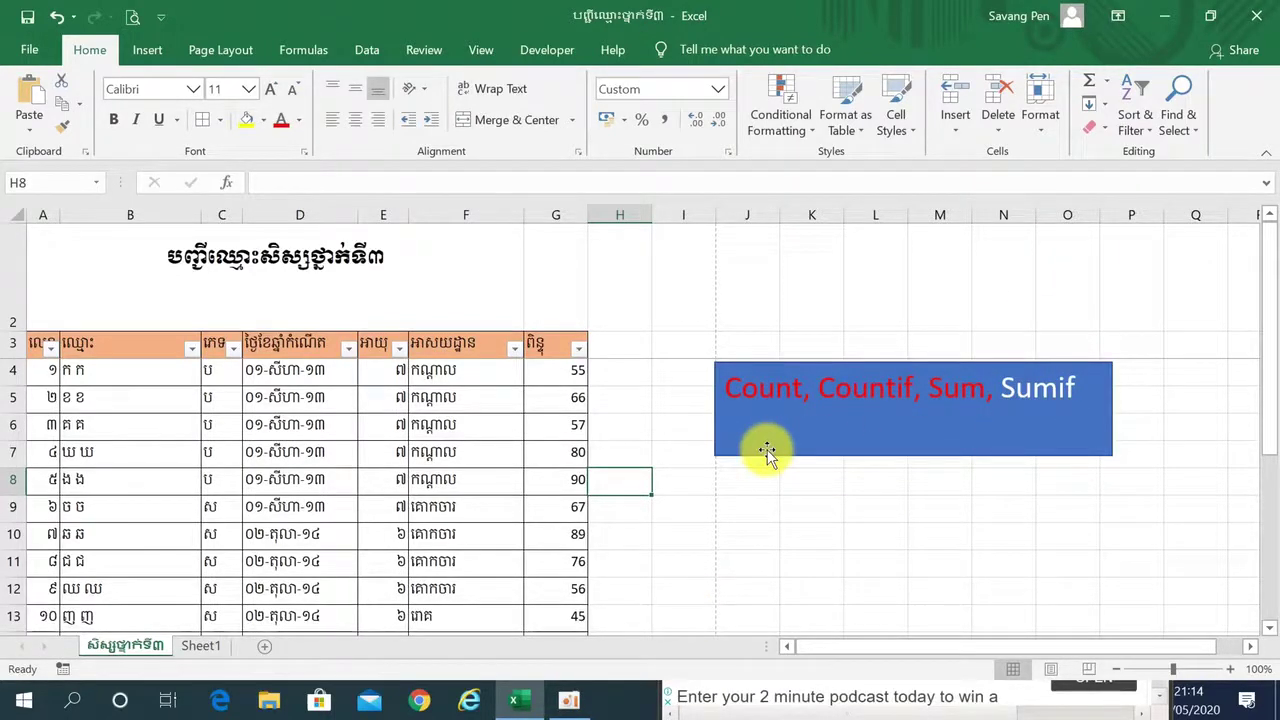
{"action": "left_click", "coordinate": [569, 703]}
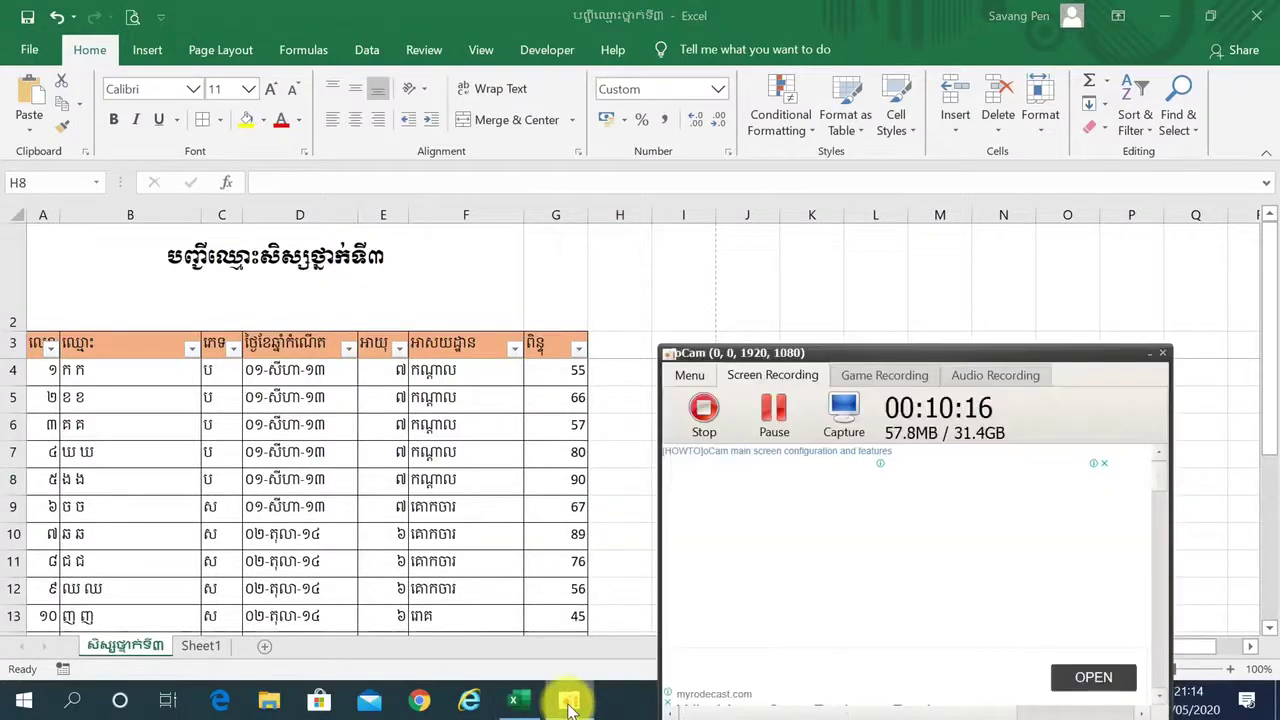